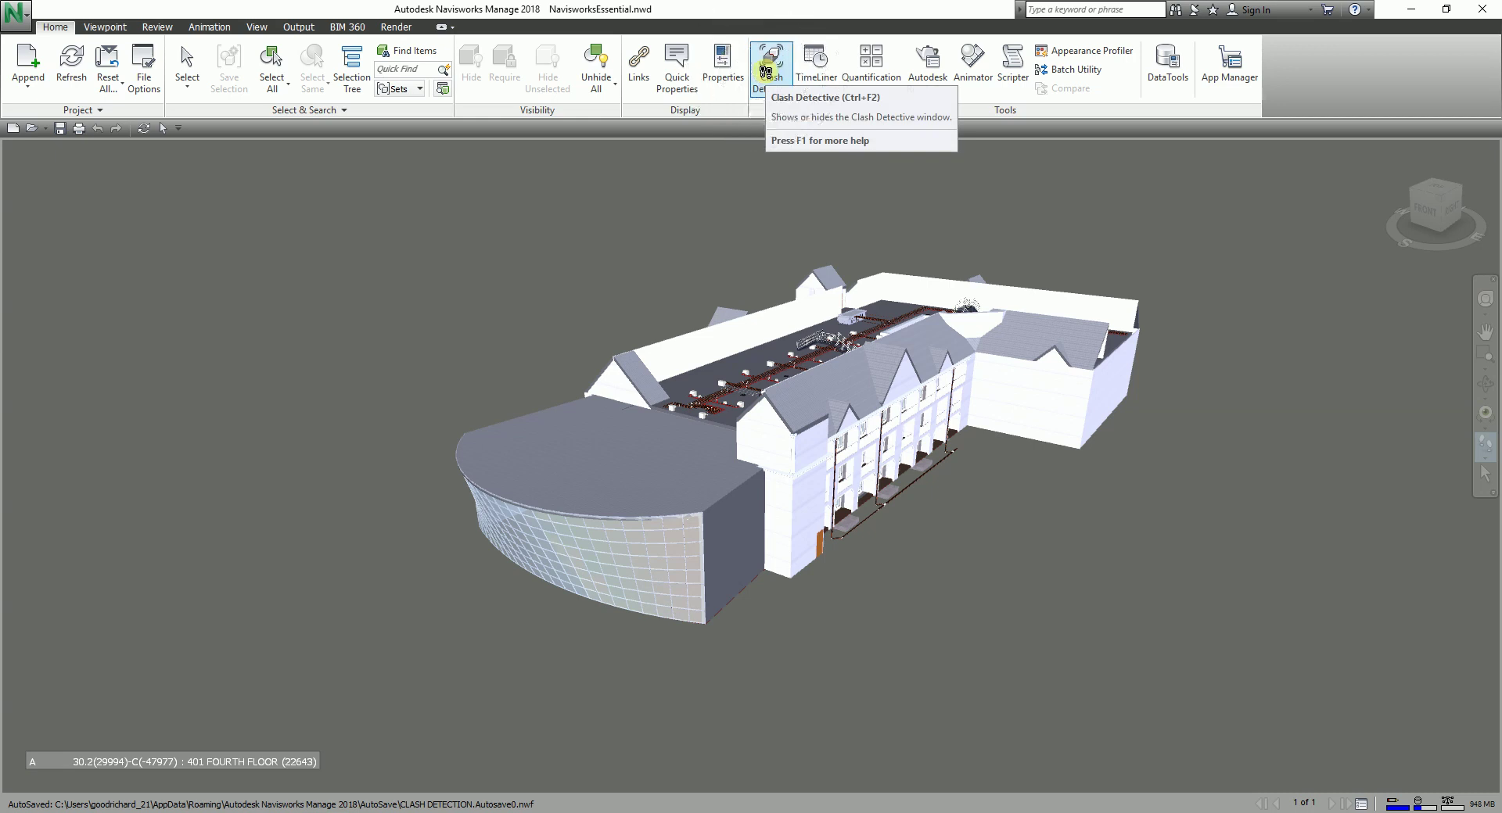
Open Clash Detective and add a new clash test
left_click(767, 72)
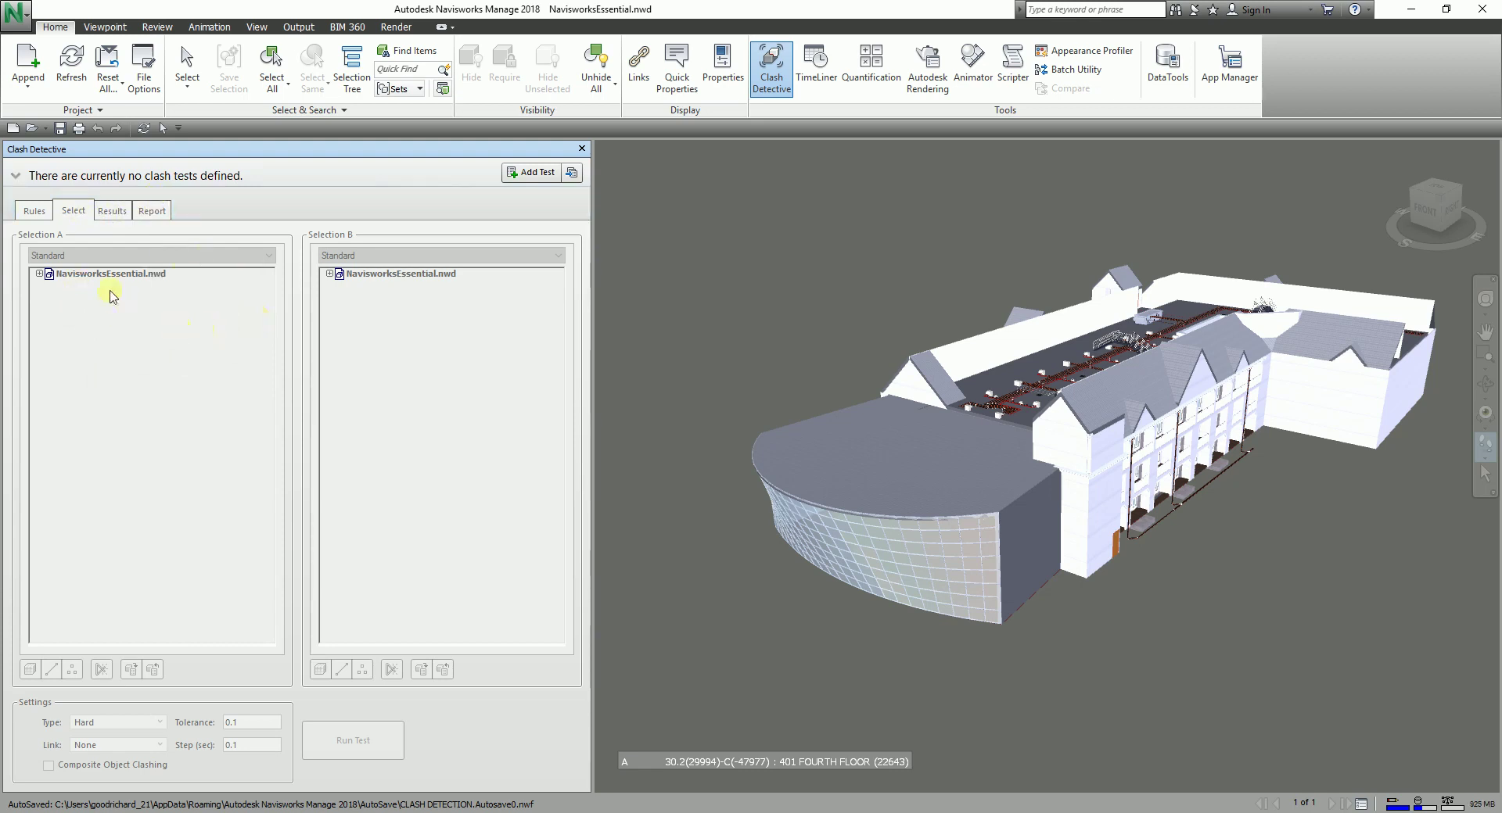
left_click(103, 182)
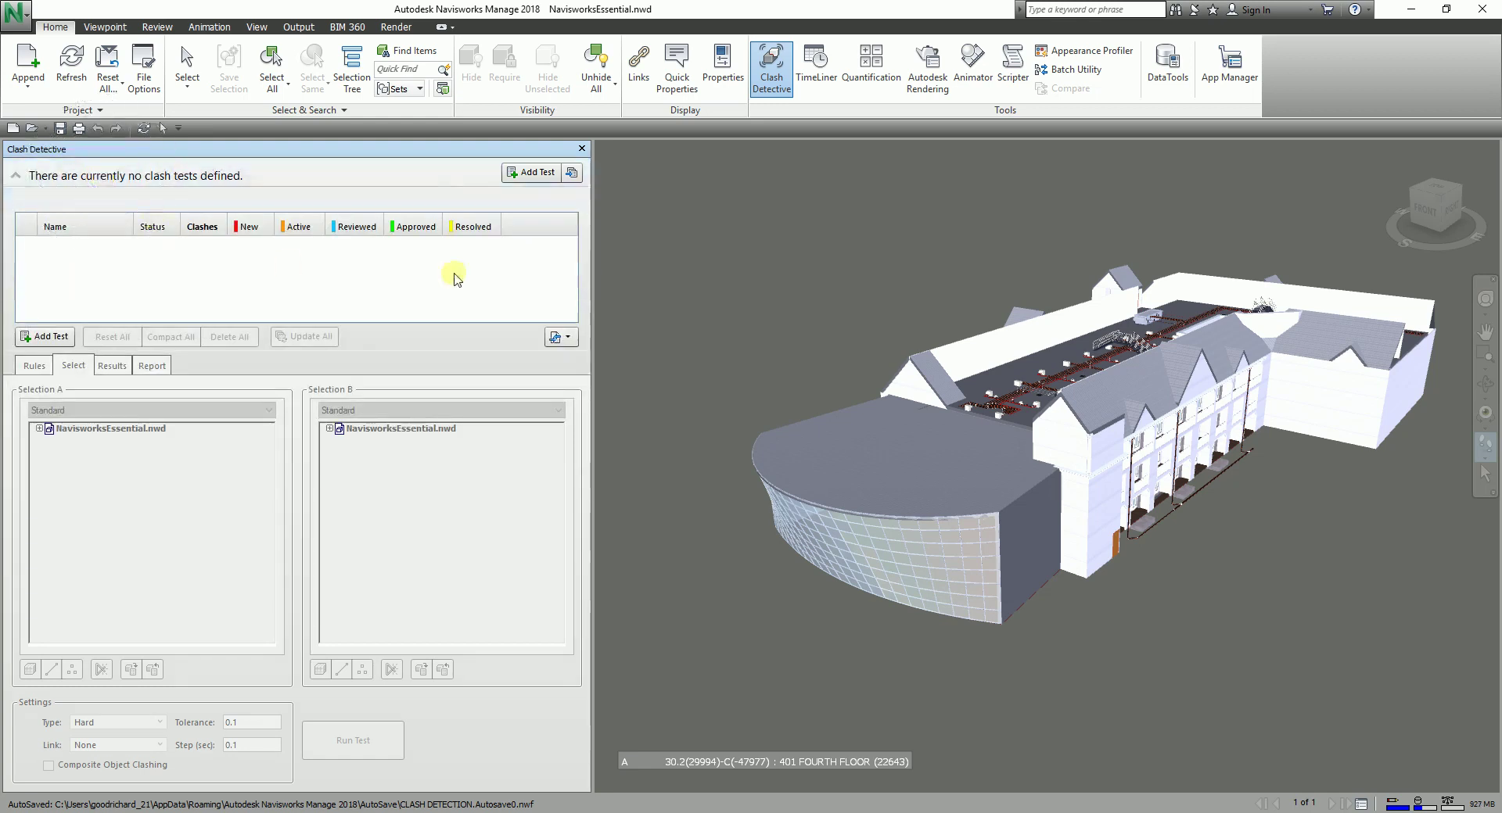
left_click(538, 172)
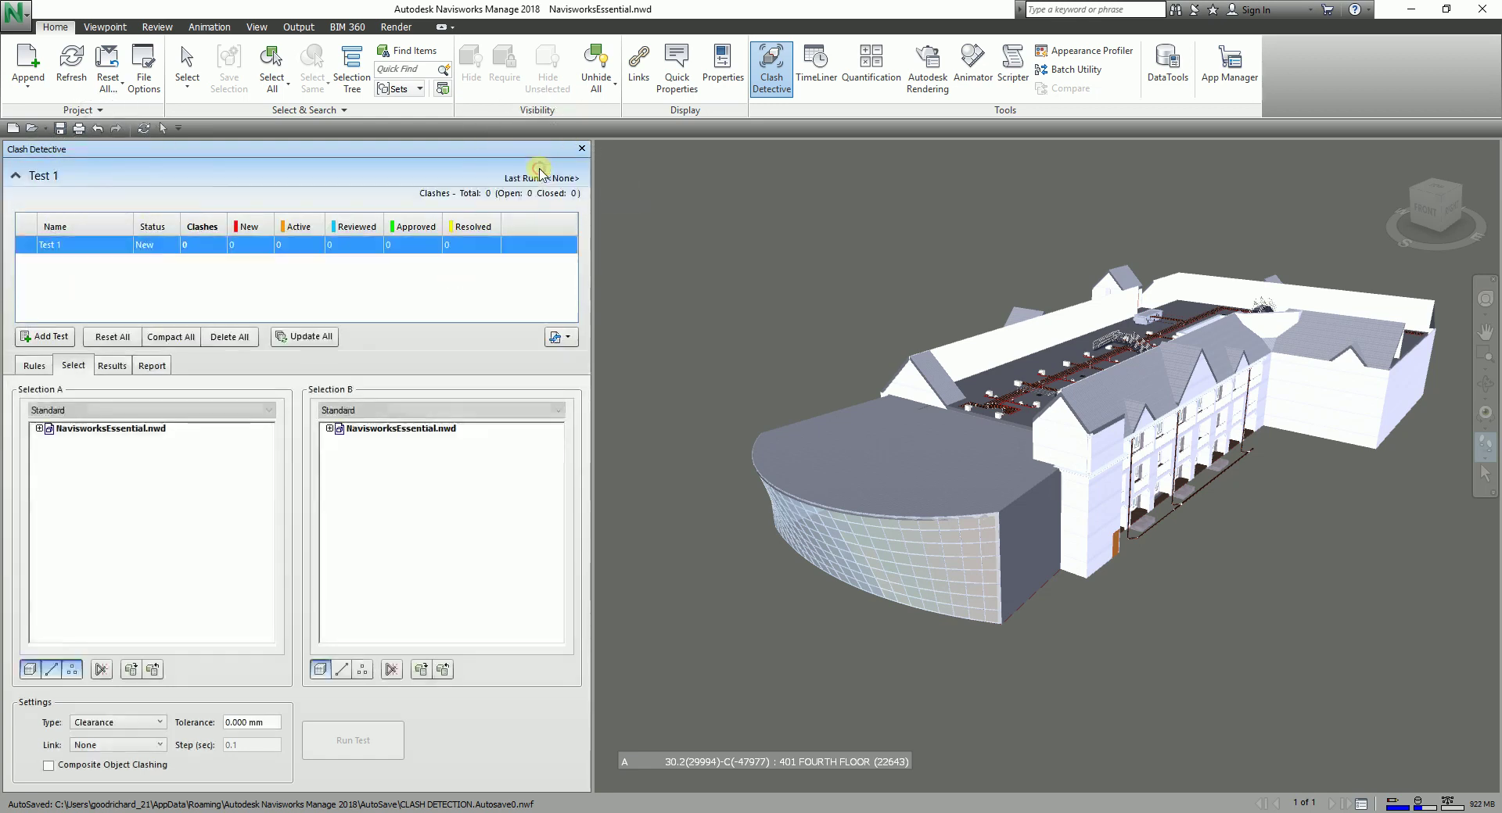
Rename Test 1 to 'Mechanical vs Sprinkler' and widen the Name column to show it
double_click(73, 245)
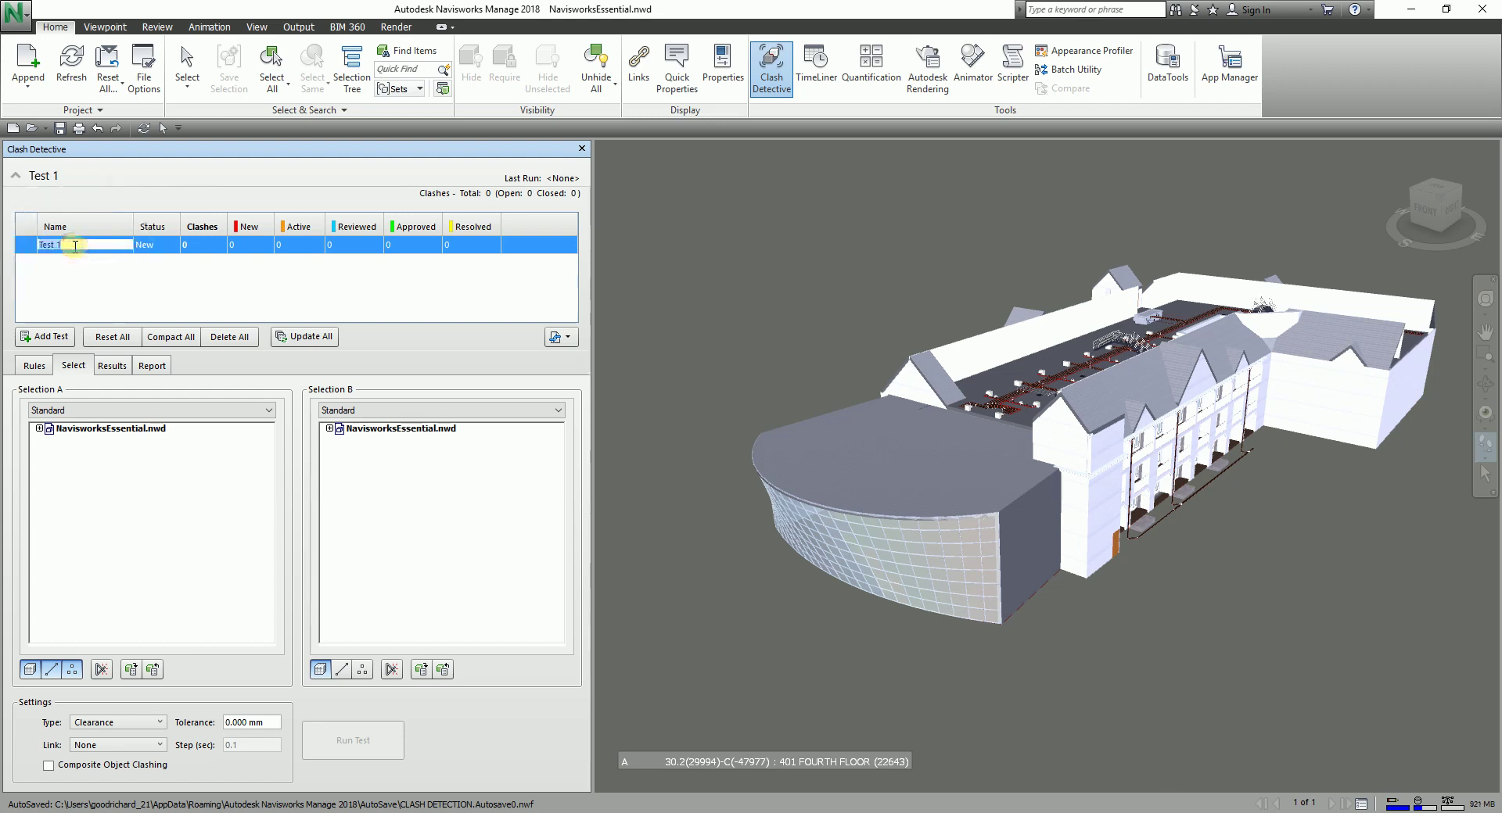
type("Mechanical vs Sprinkler")
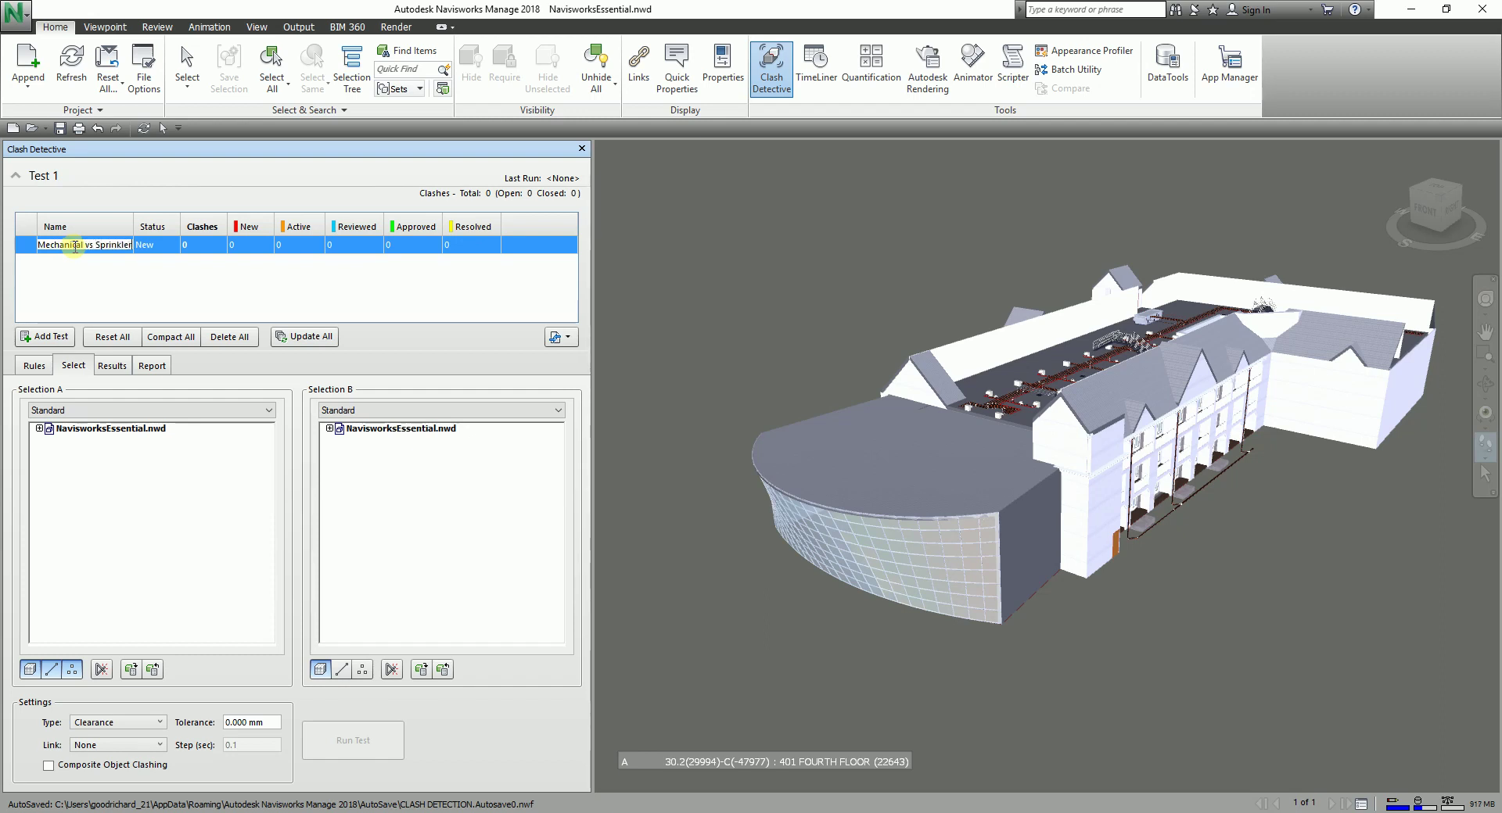
key("Return")
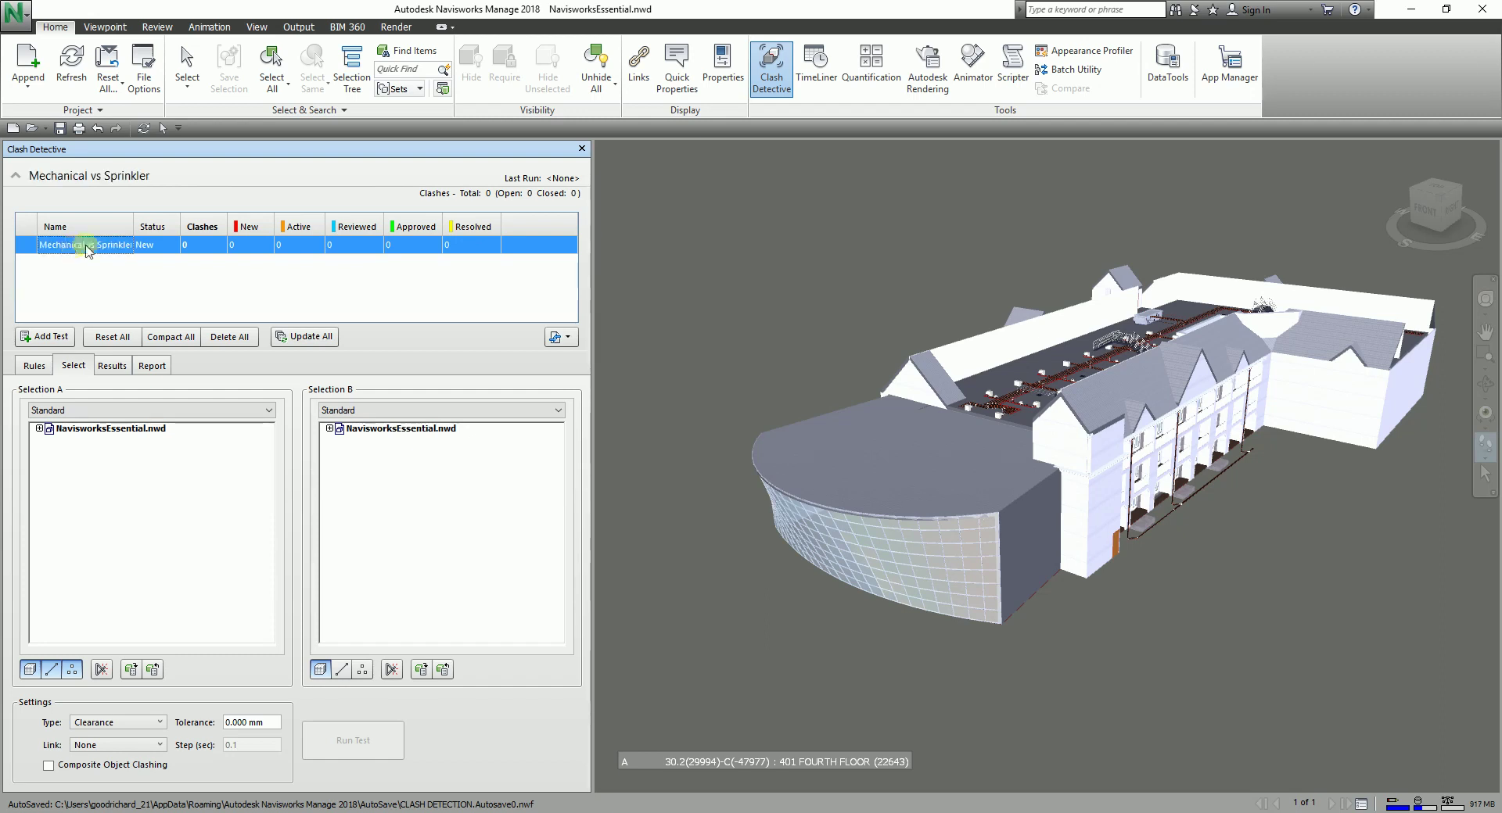
left_click_drag(136, 218, 151, 218)
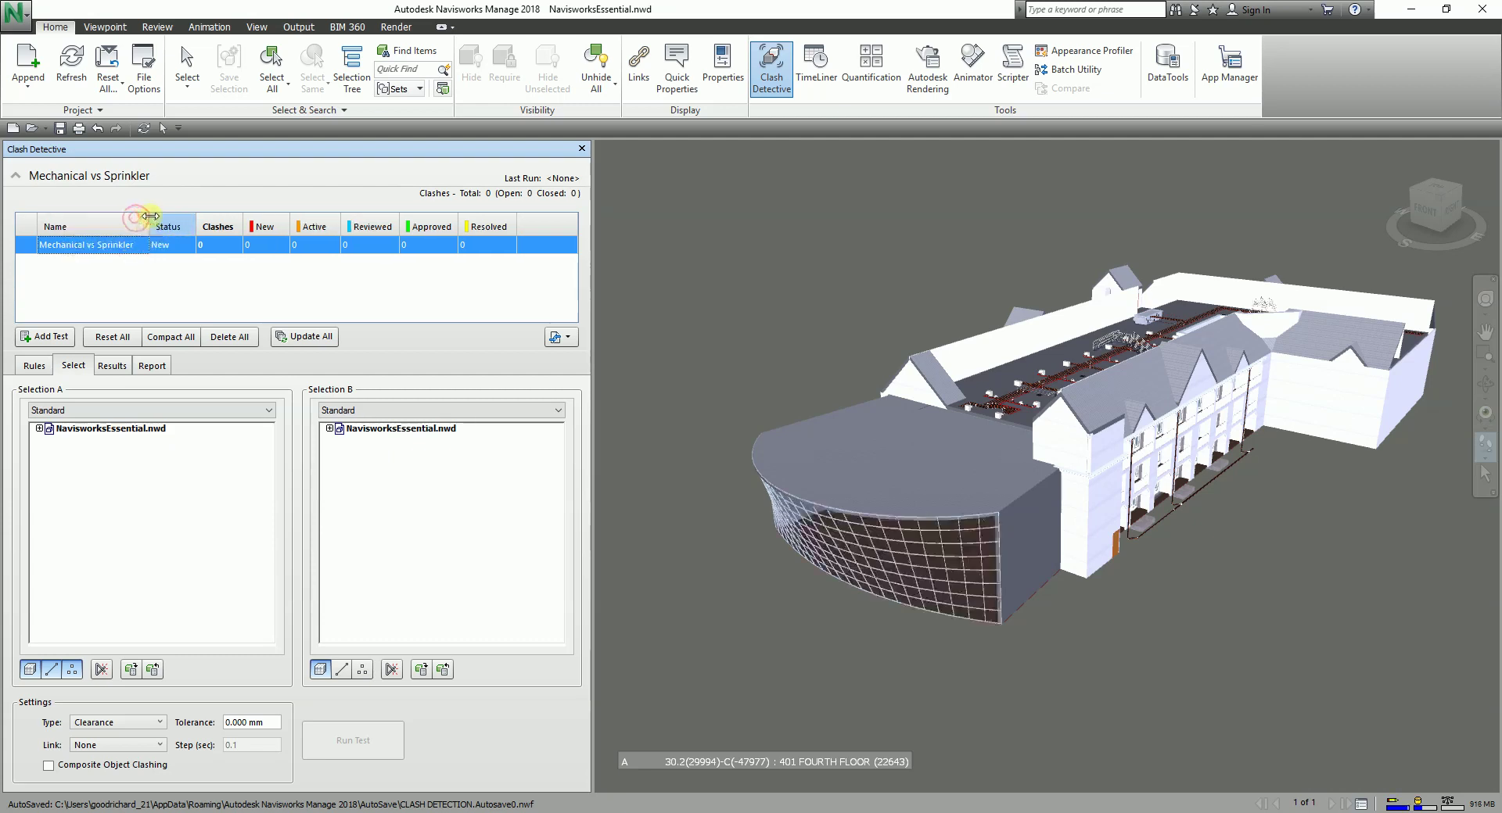
left_click(108, 252)
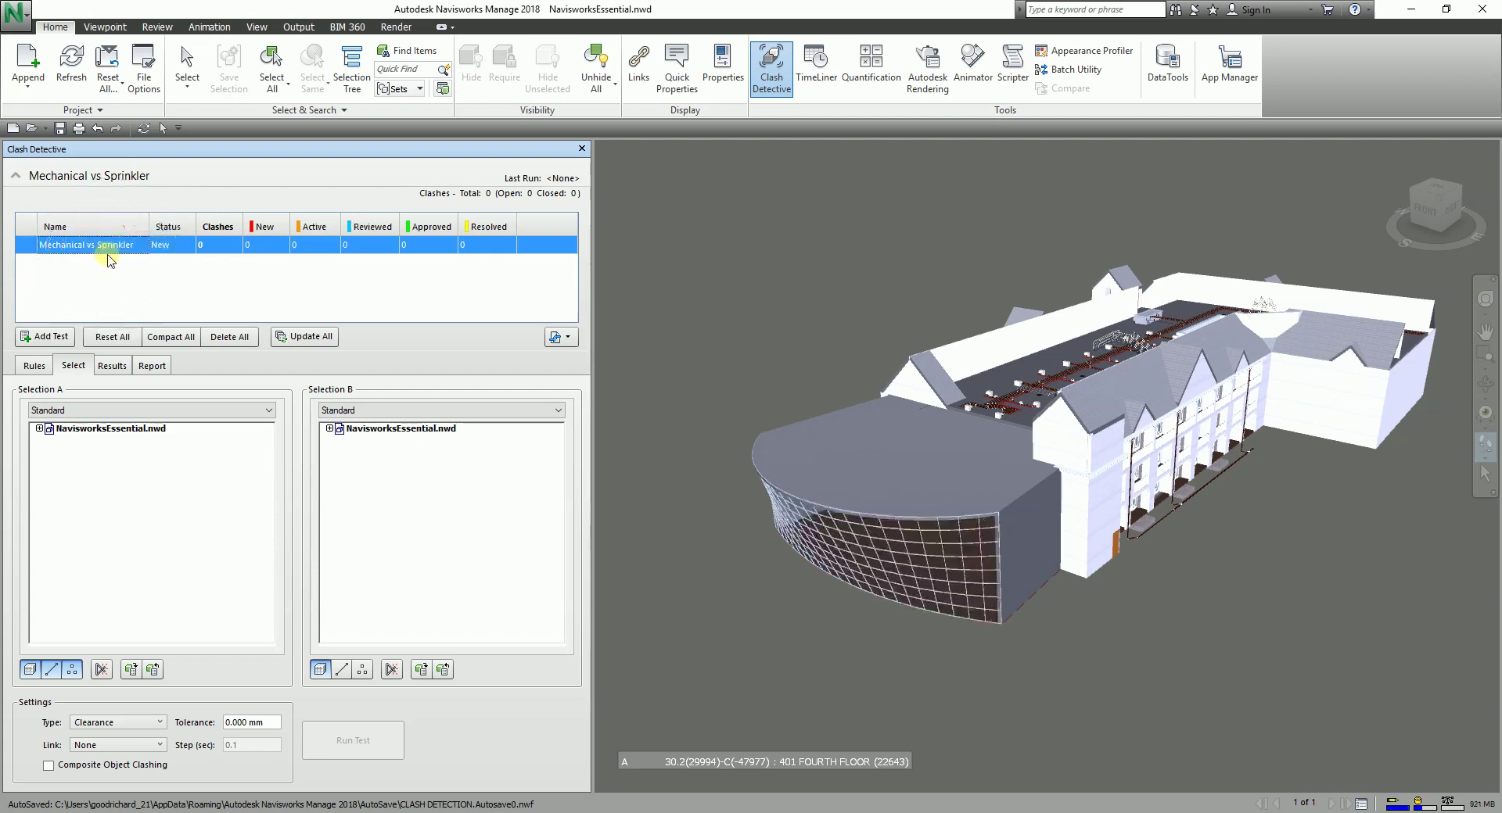
Pick MECHANICAL.nwc as the Selection A clash set
left_click(88, 366)
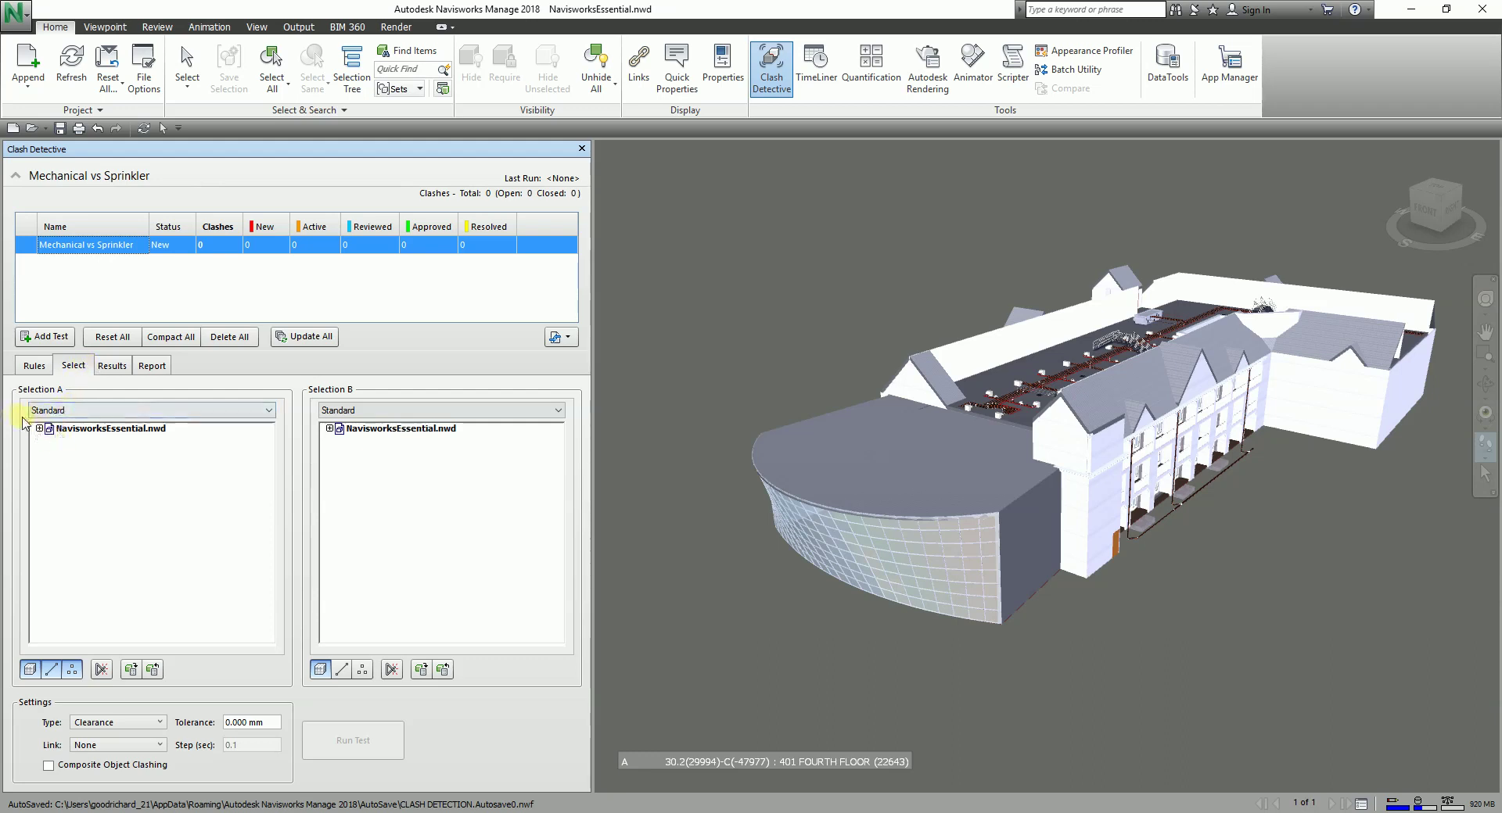
left_click(57, 398)
left_click(50, 412)
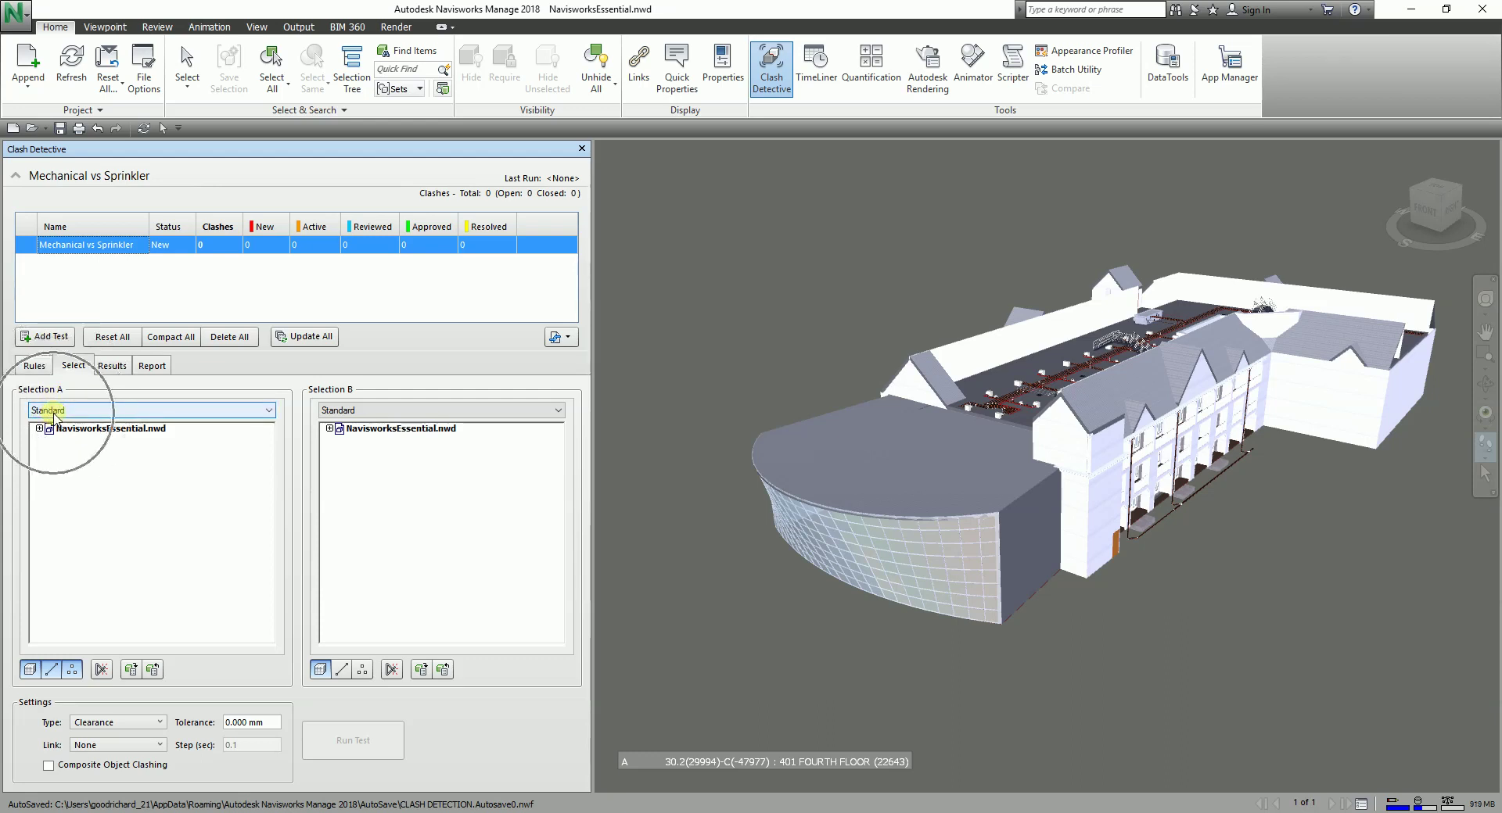
left_click(40, 428)
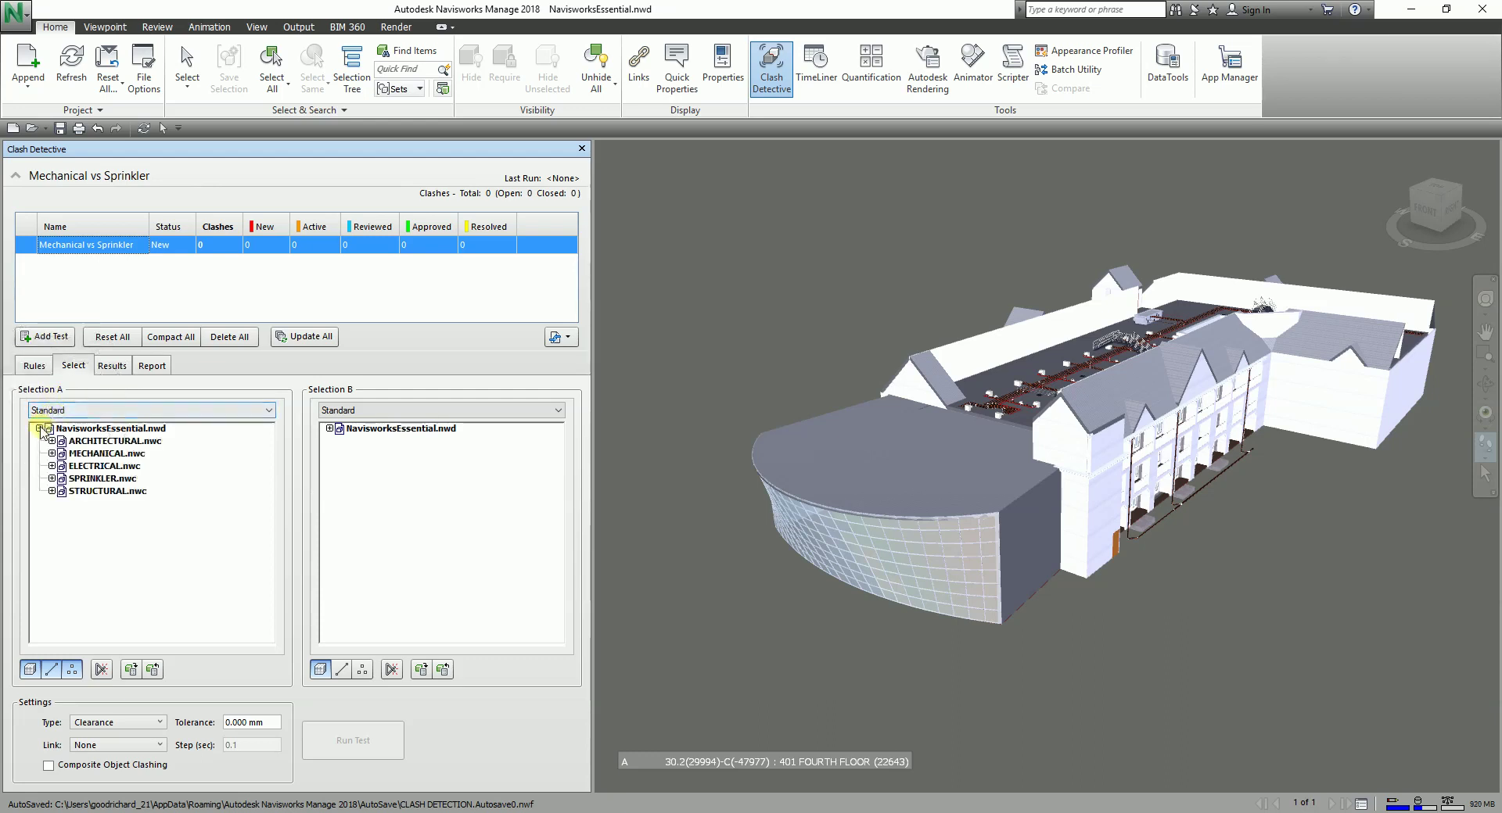
left_click(90, 455)
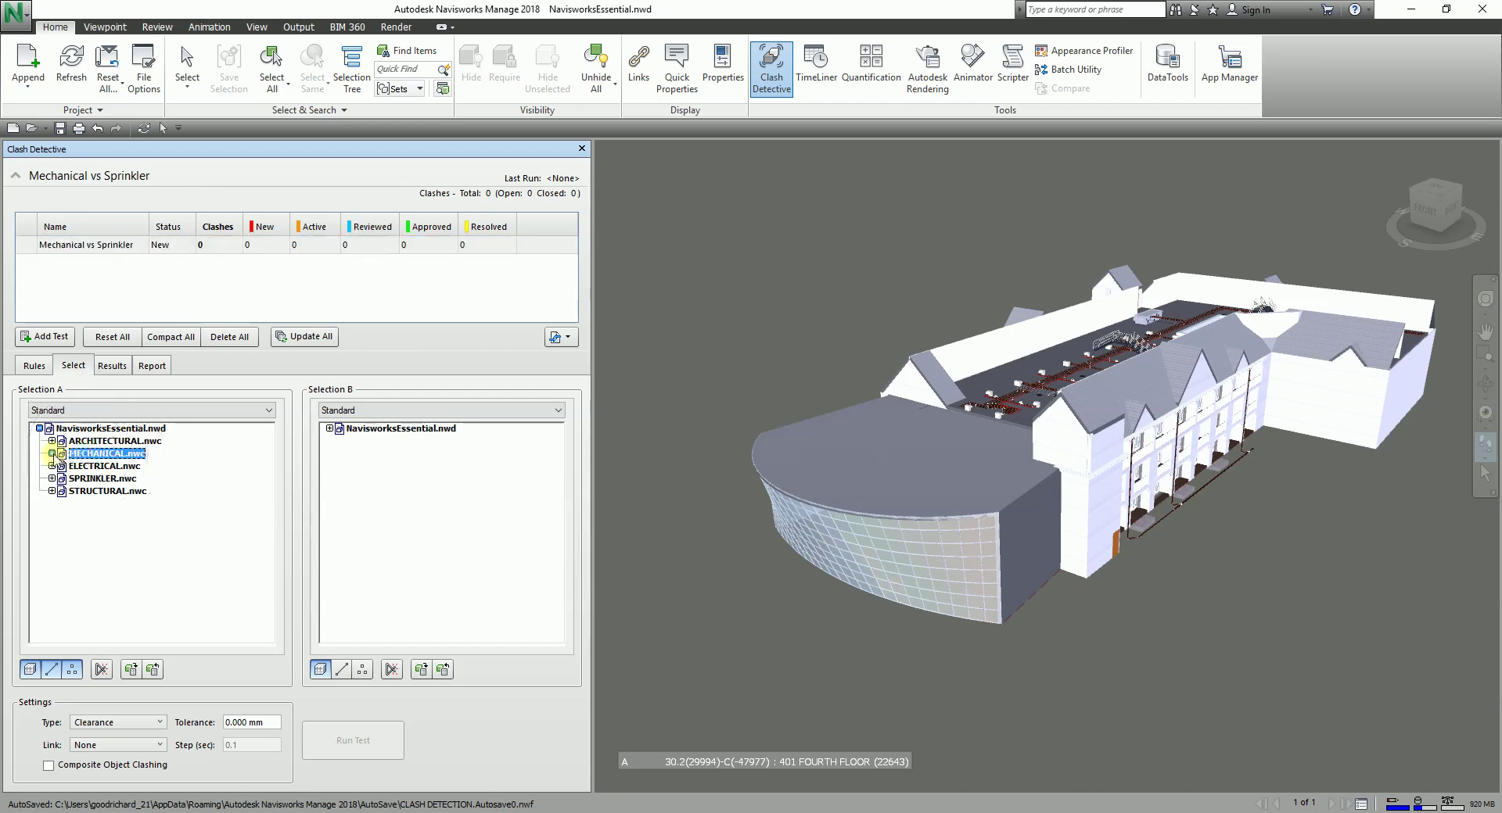
left_click(51, 453)
left_click(117, 454)
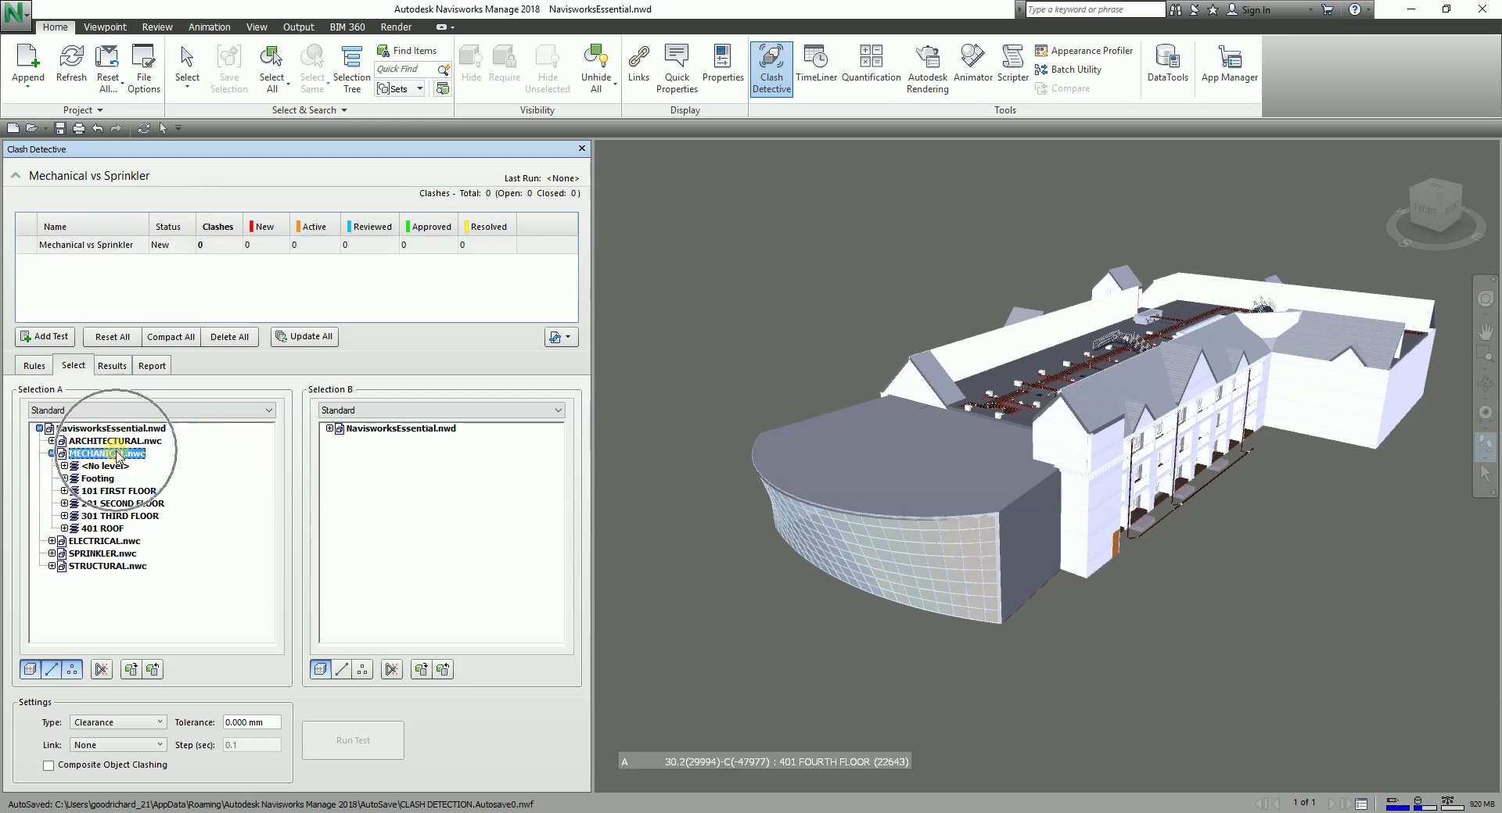
Pick SPRINKLER.nwc as the Selection B clash set
left_click(329, 429)
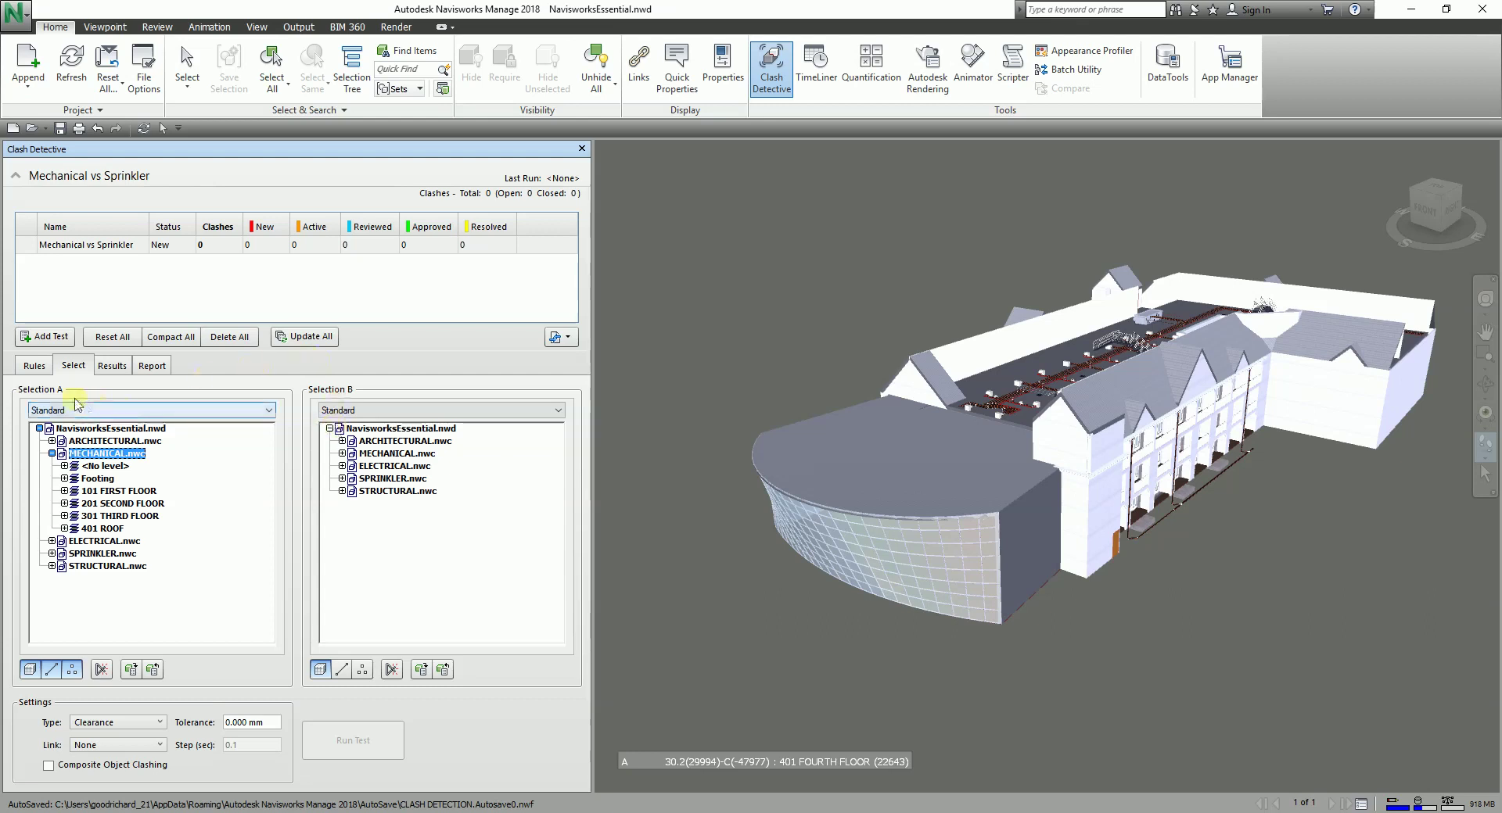
left_click(67, 360)
left_click(373, 397)
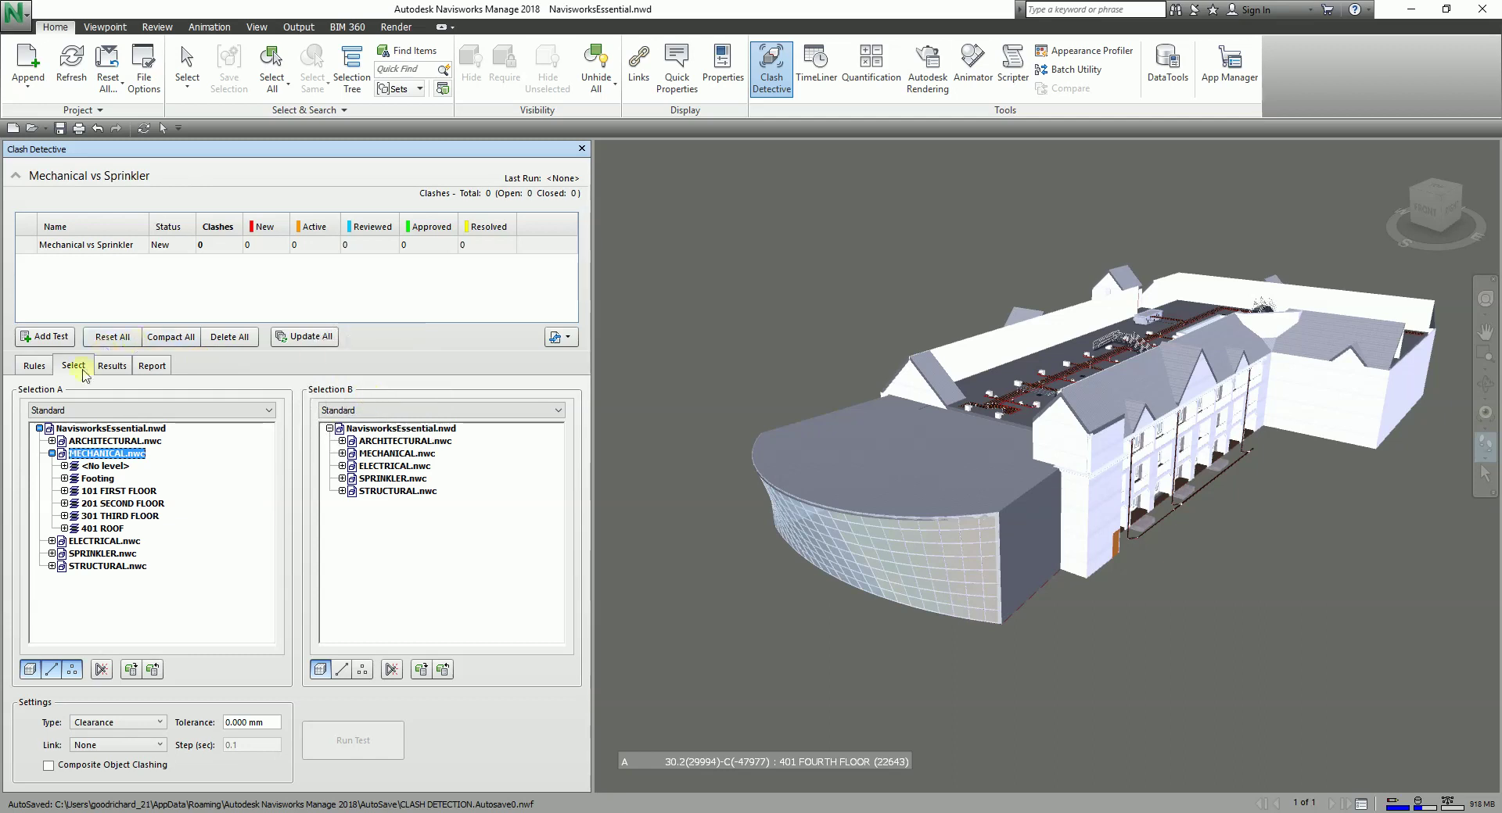
left_click(129, 456)
left_click(376, 480)
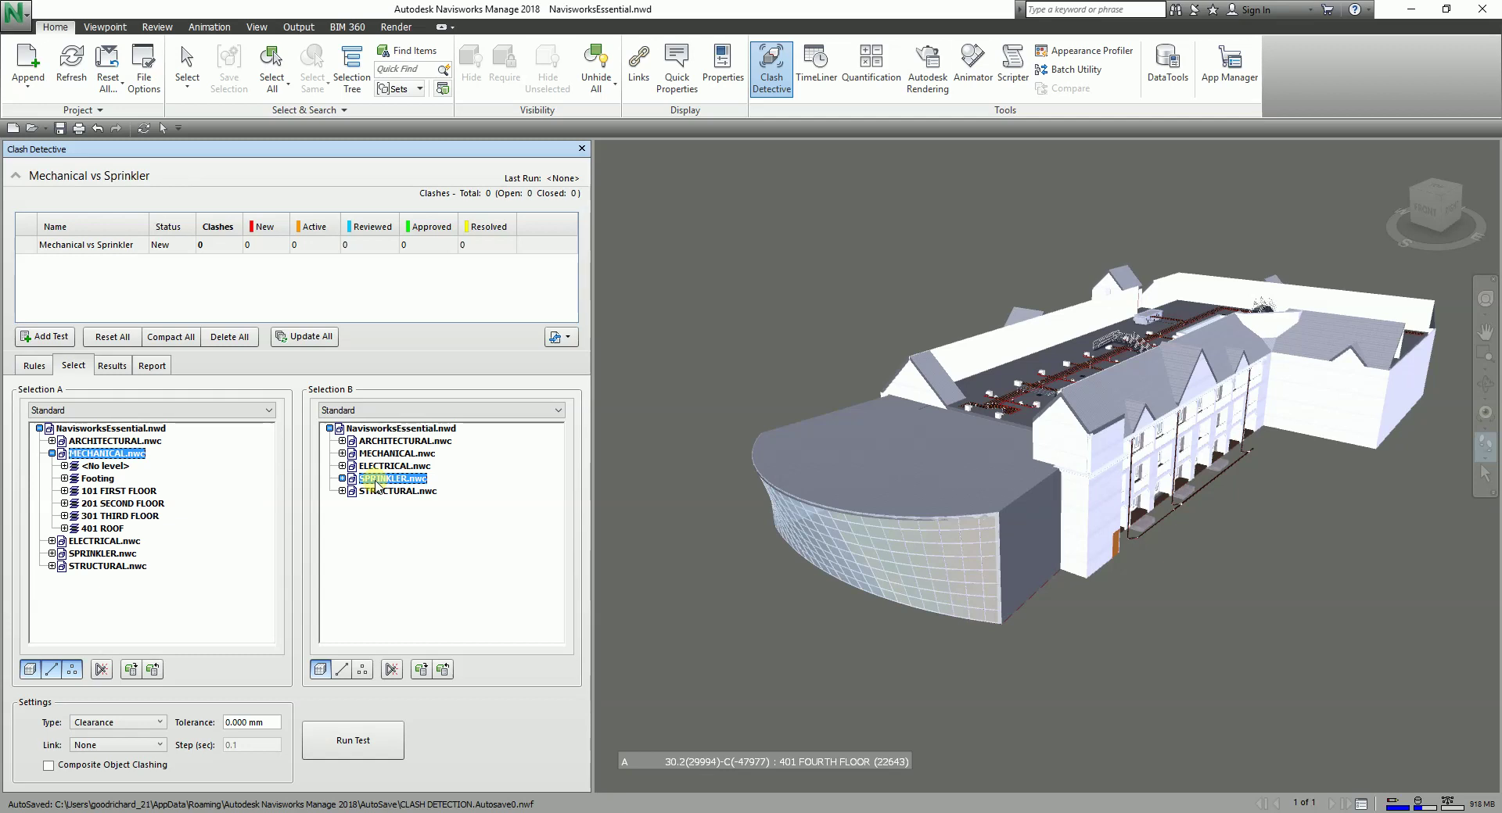
left_click(64, 491)
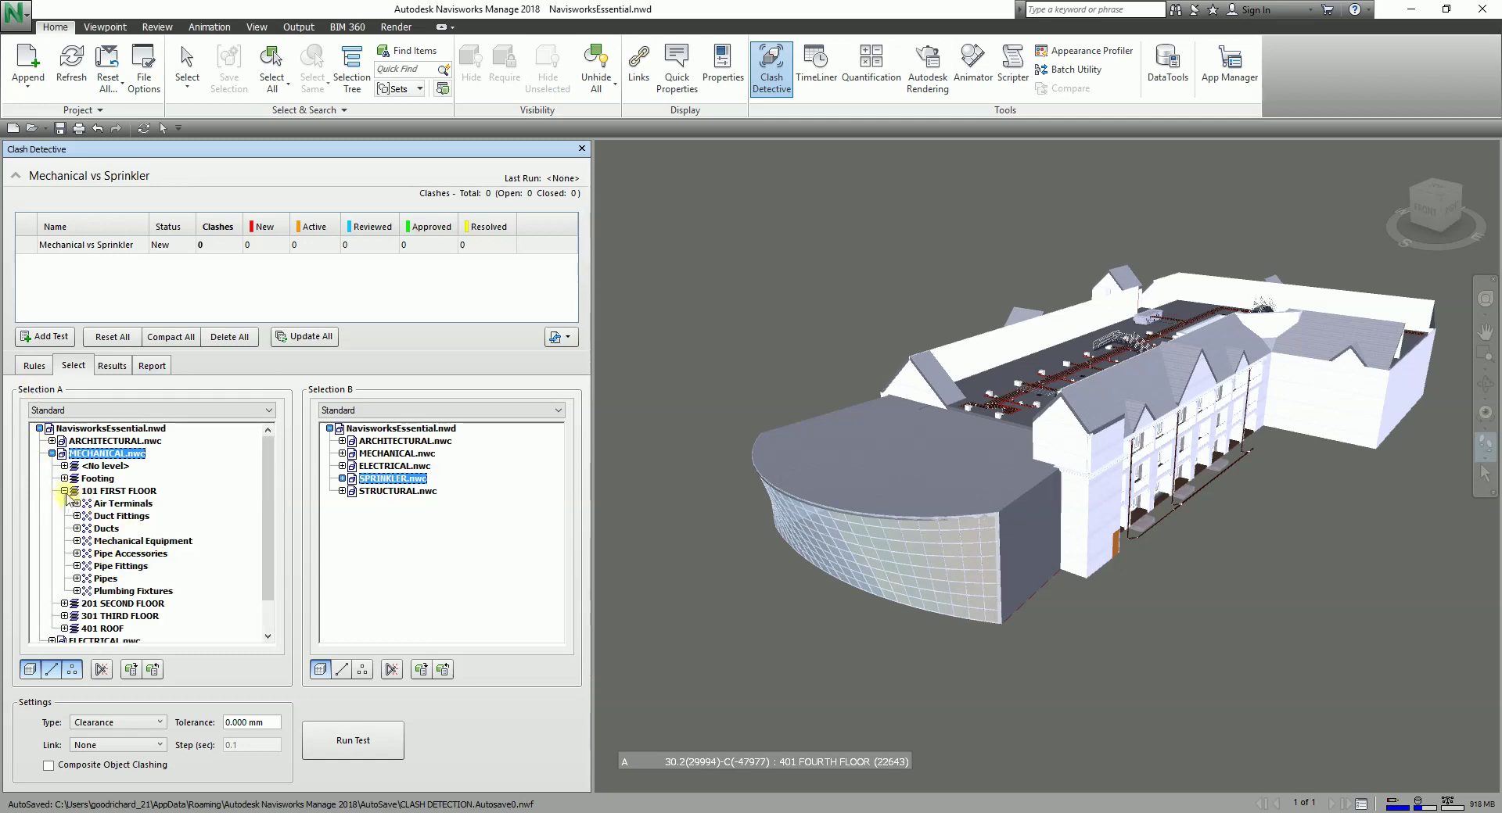
left_click(64, 491)
Collapse the 101 FIRST FLOOR branch in the Selection A tree
left_click(124, 460)
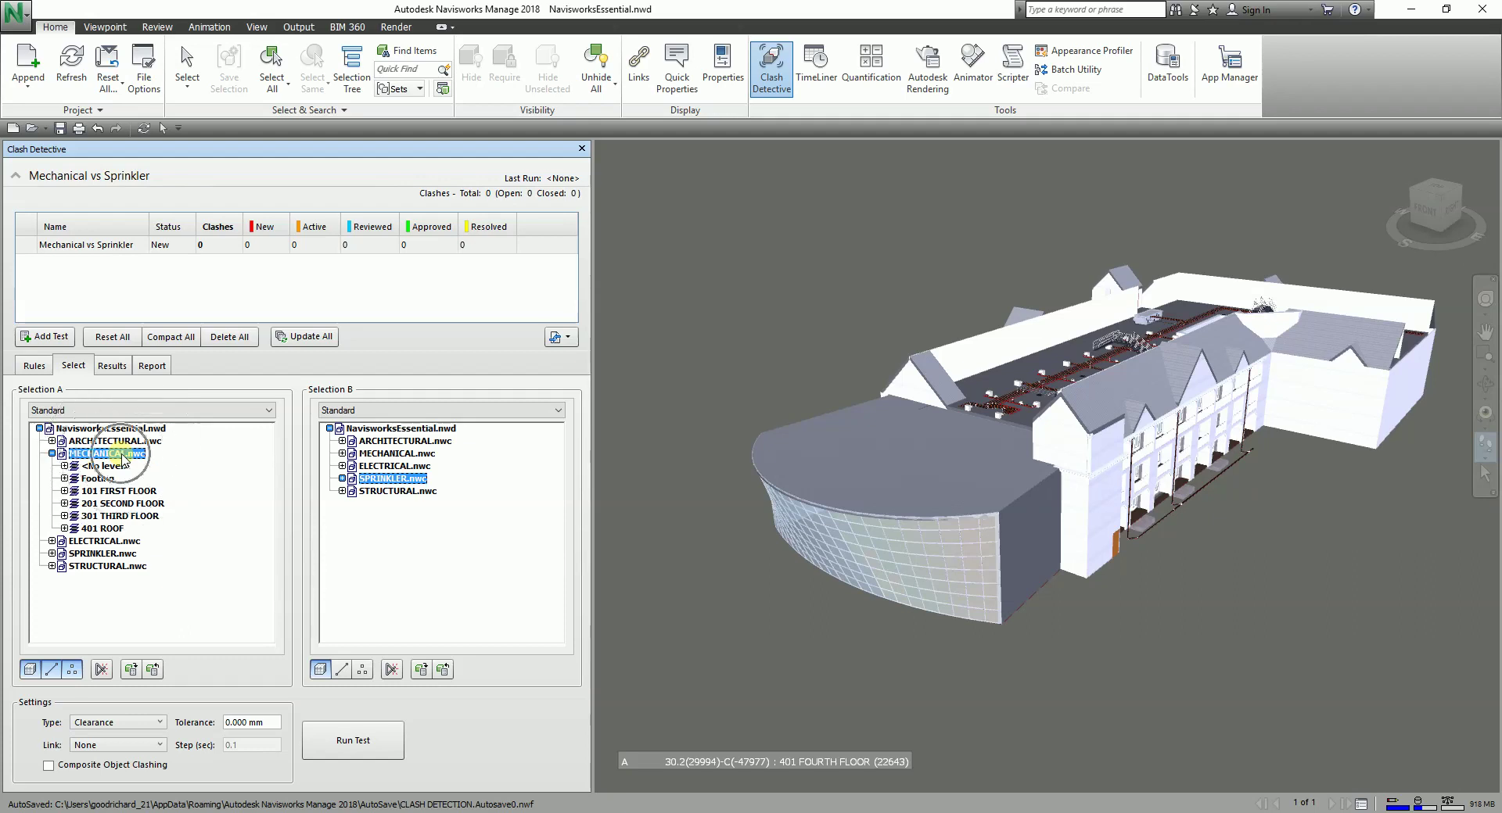
Turn off Lines and Points for both Selection A and Selection B, keeping only Surfaces
left_click(51, 670)
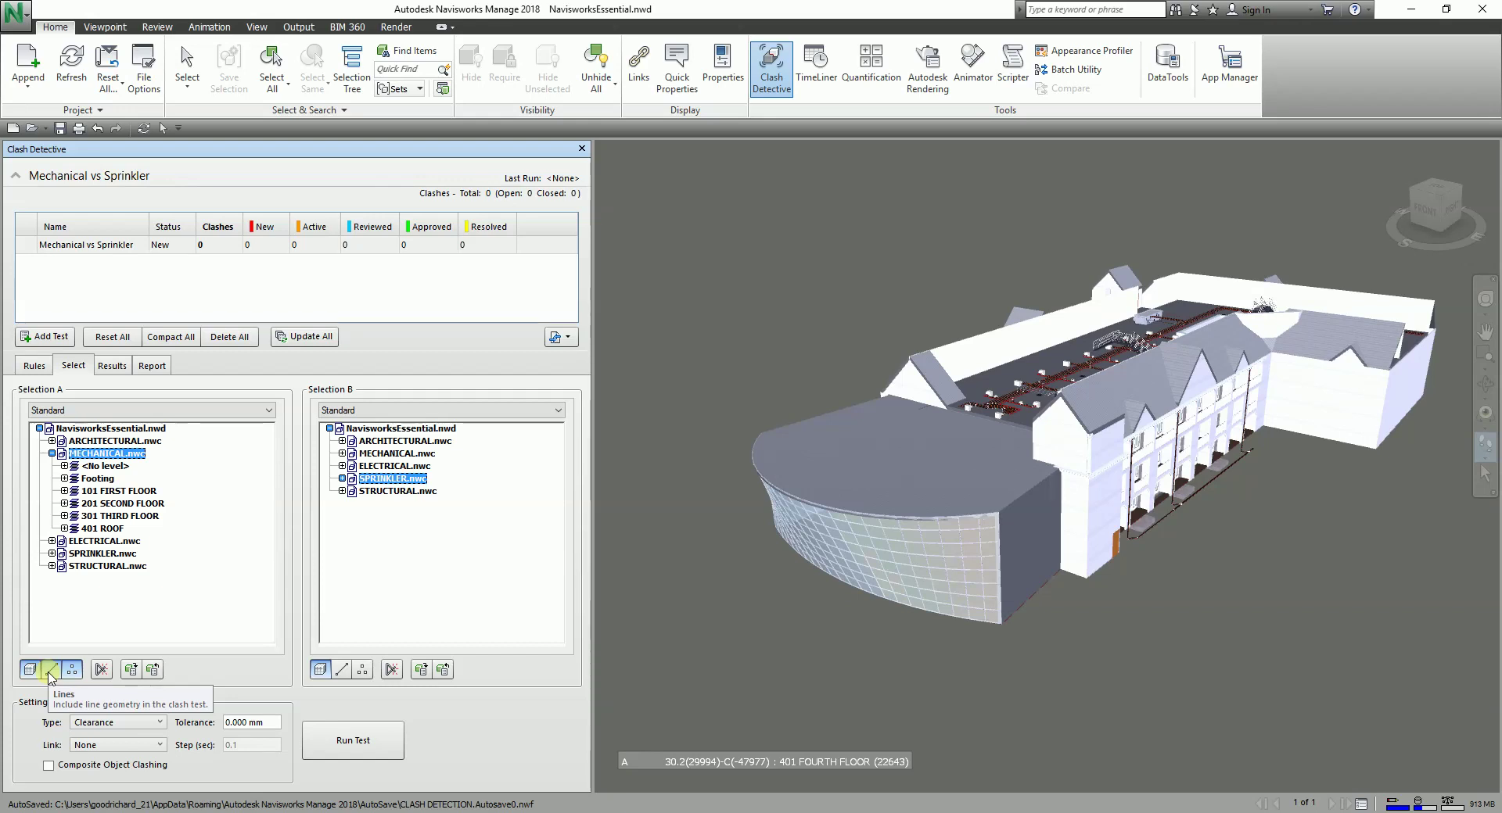
left_click(49, 670)
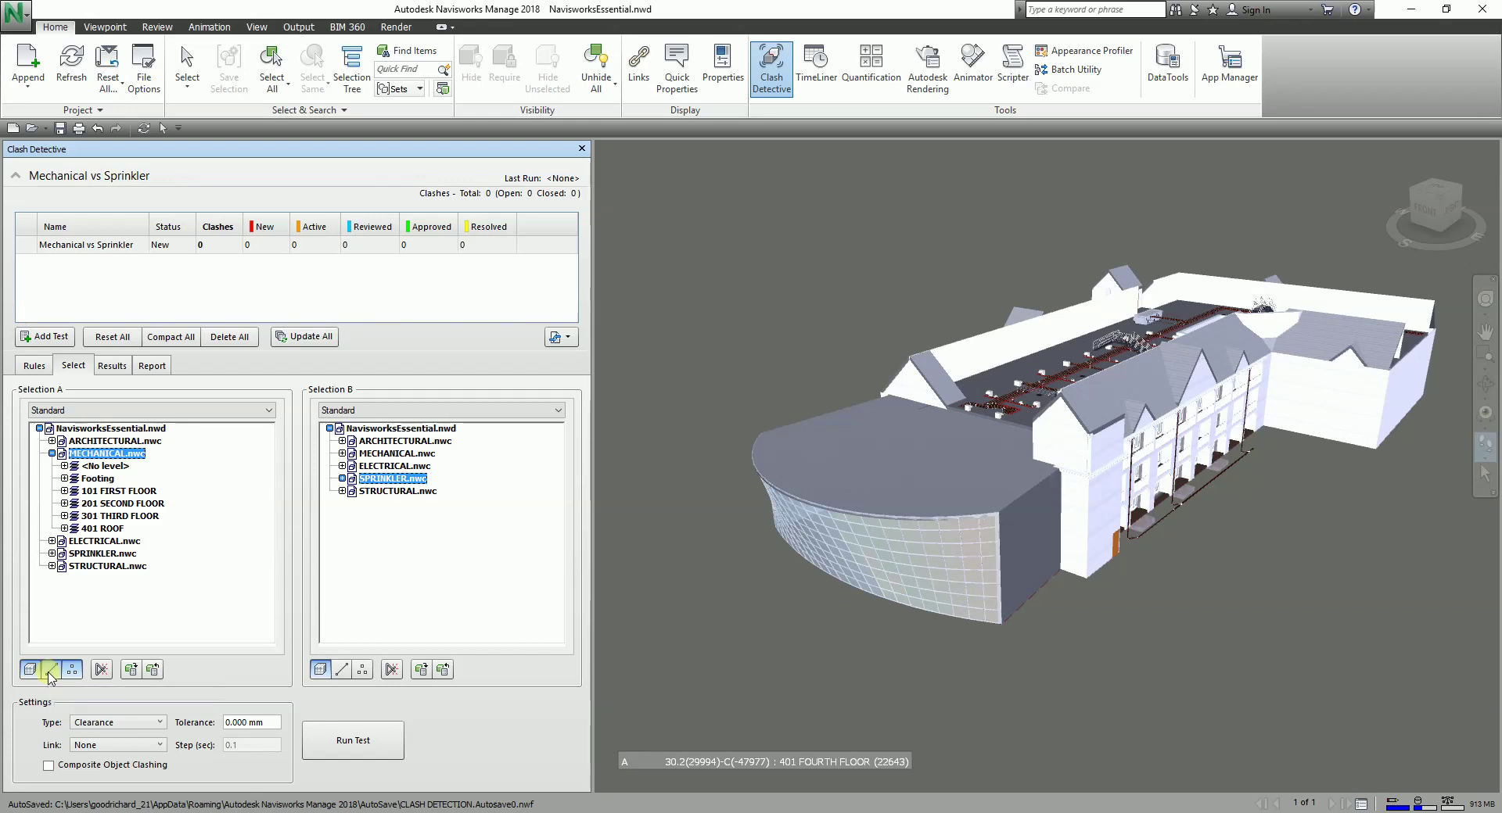
left_click(341, 670)
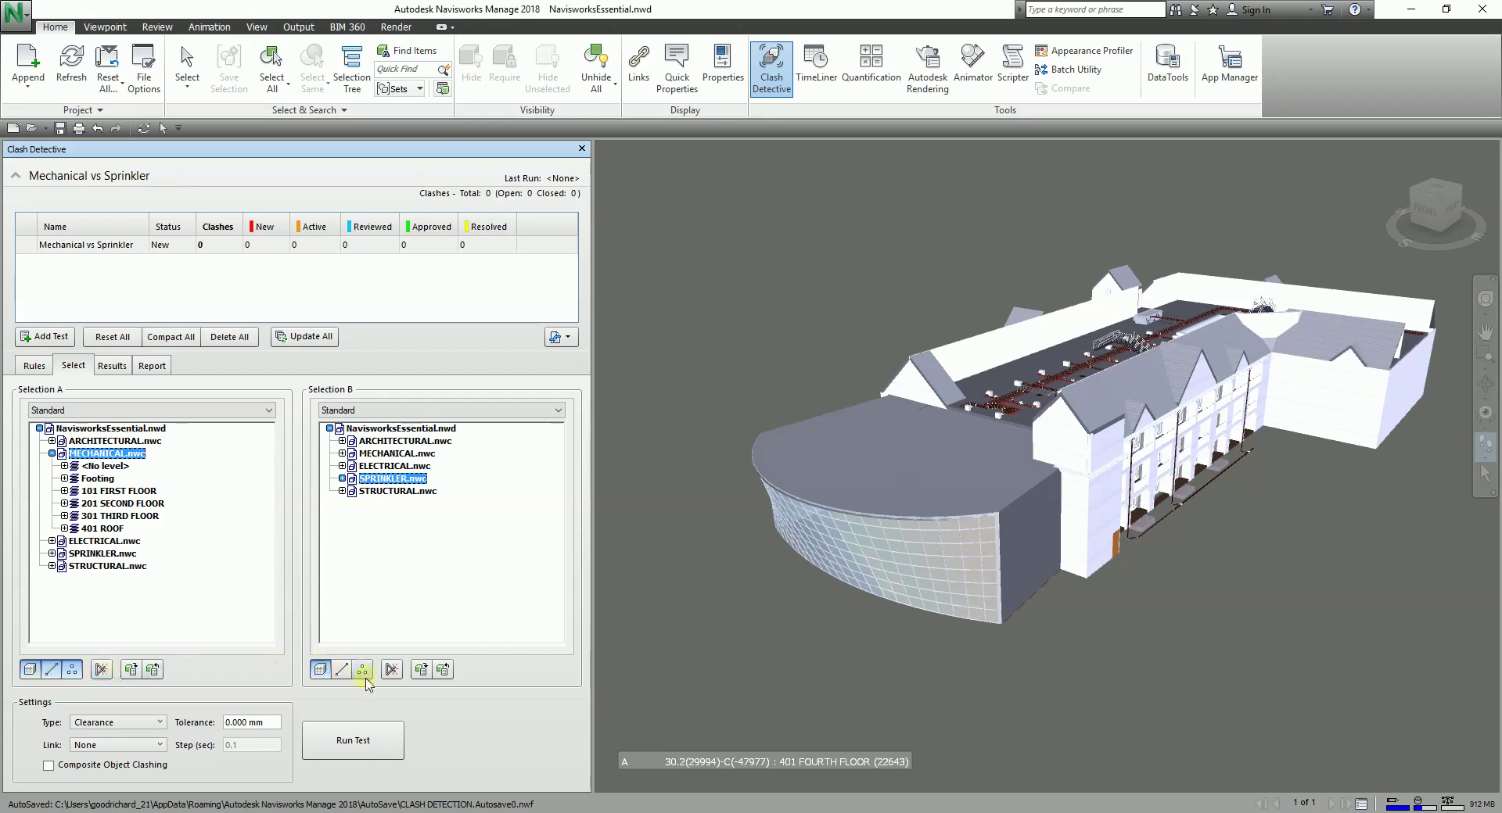
left_click(71, 671)
left_click(78, 673)
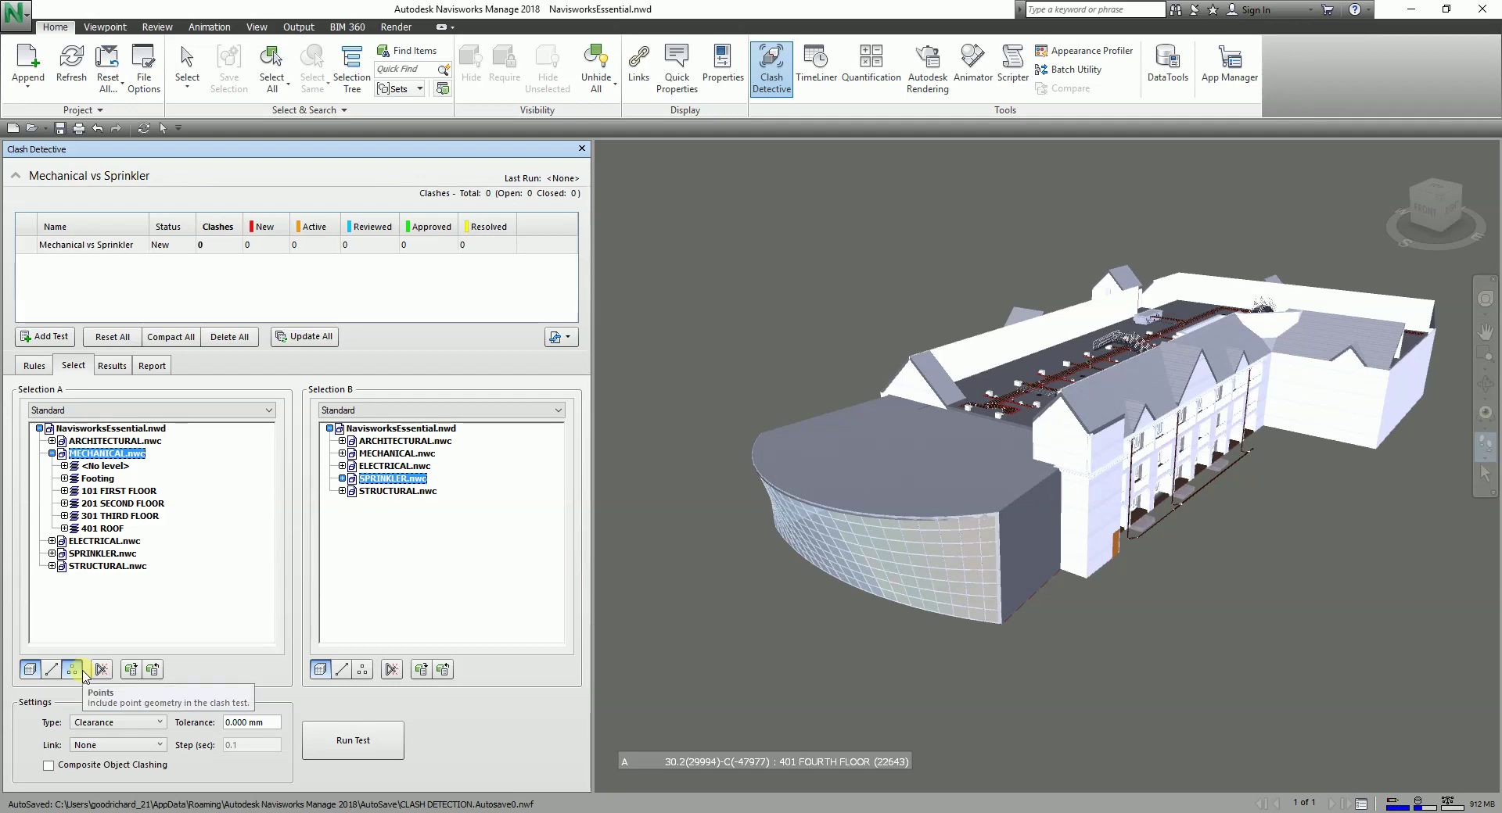
left_click(74, 673)
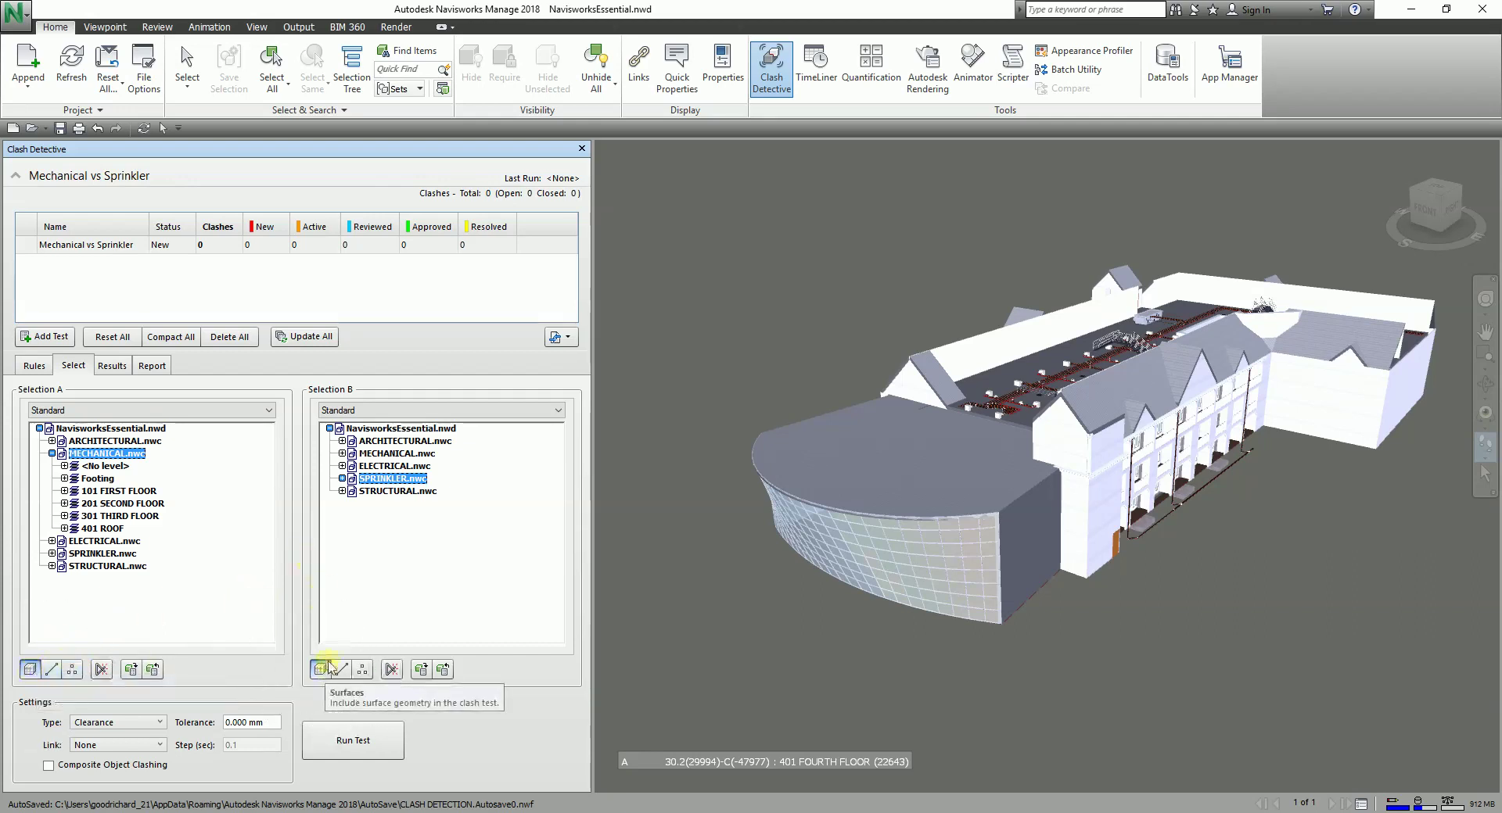
left_click(104, 673)
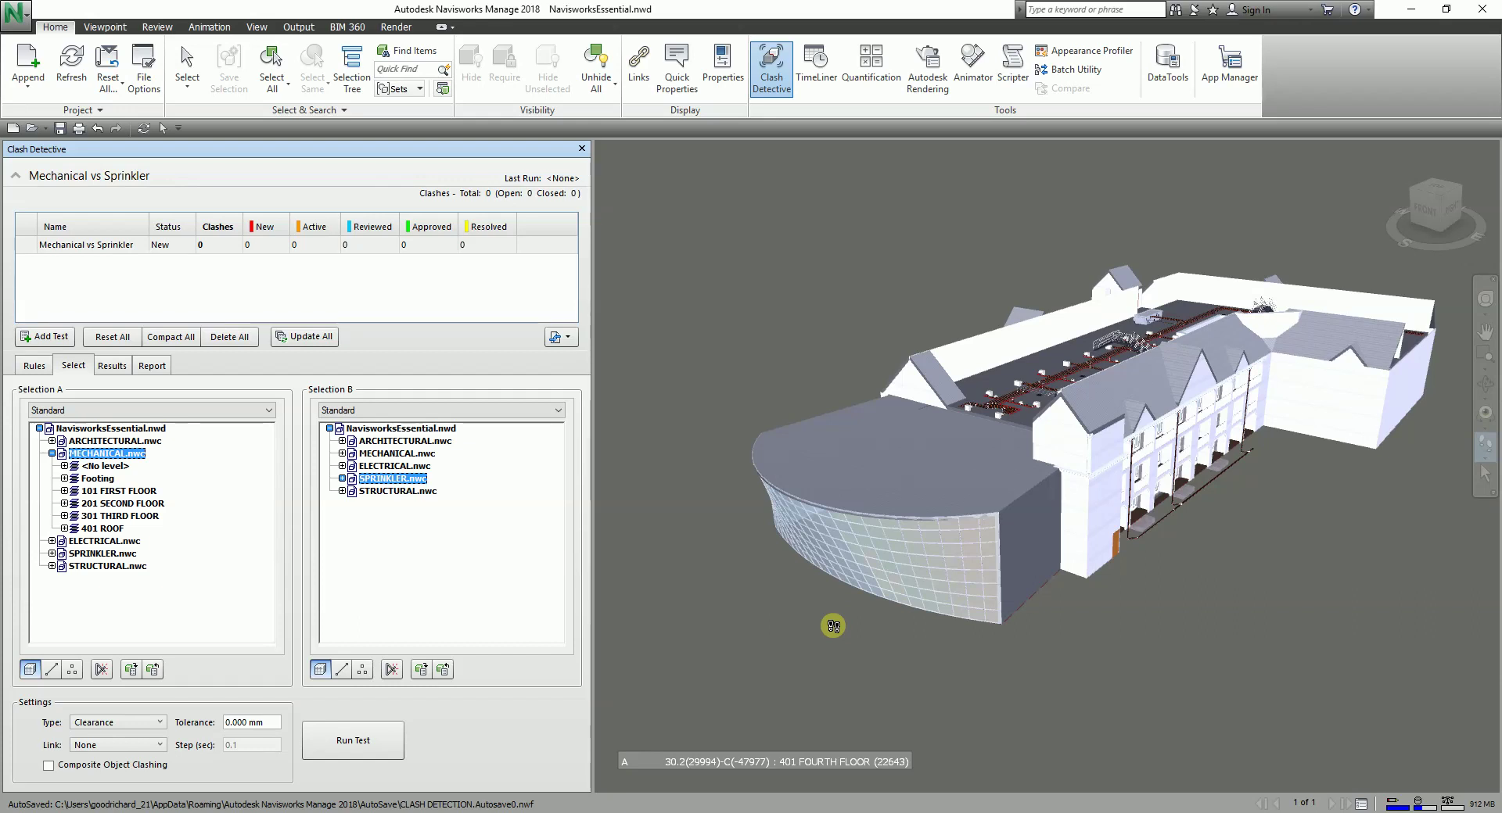
left_click(392, 670)
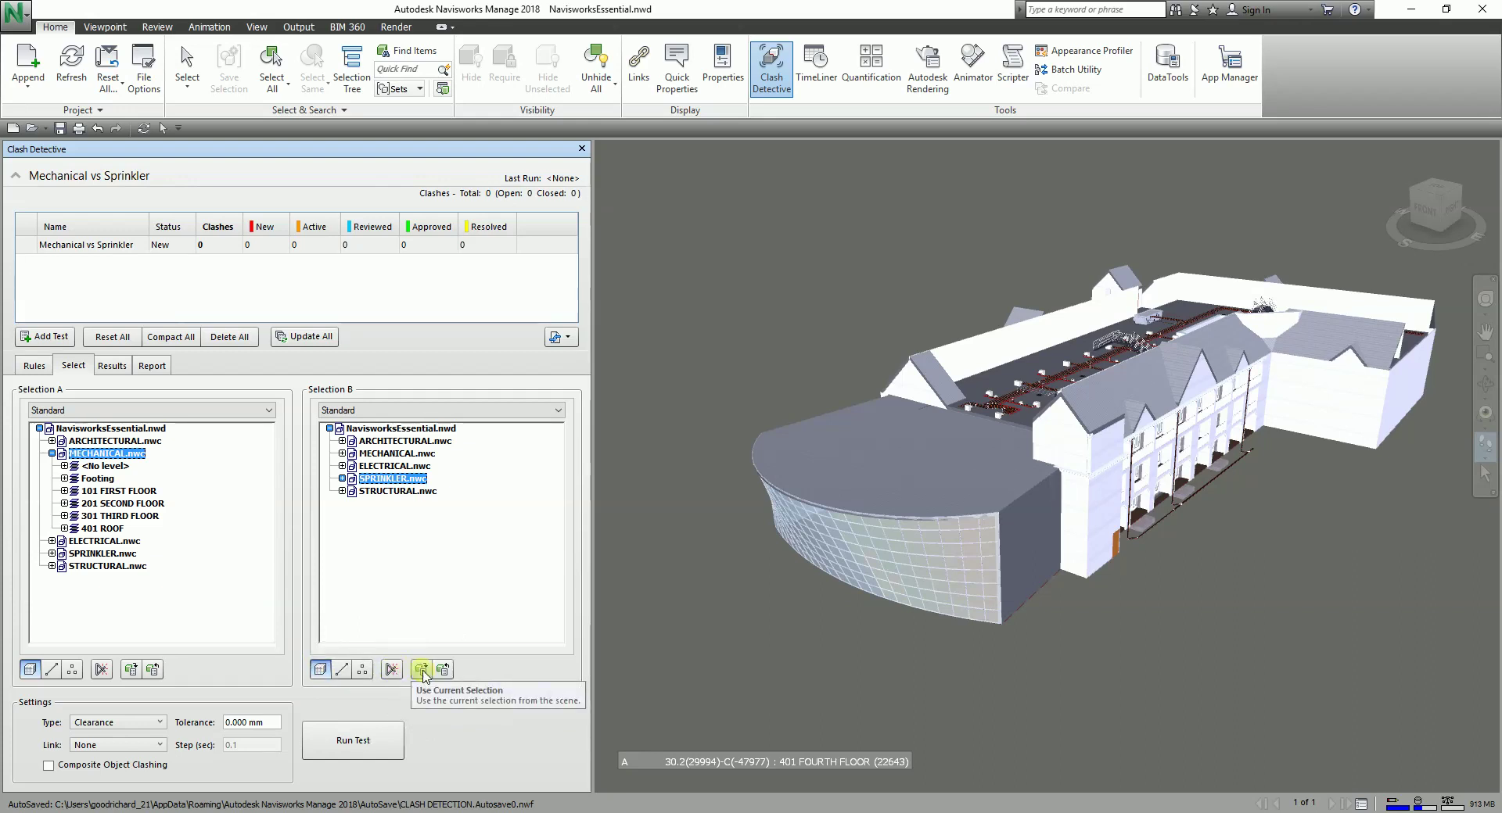
left_click(132, 672)
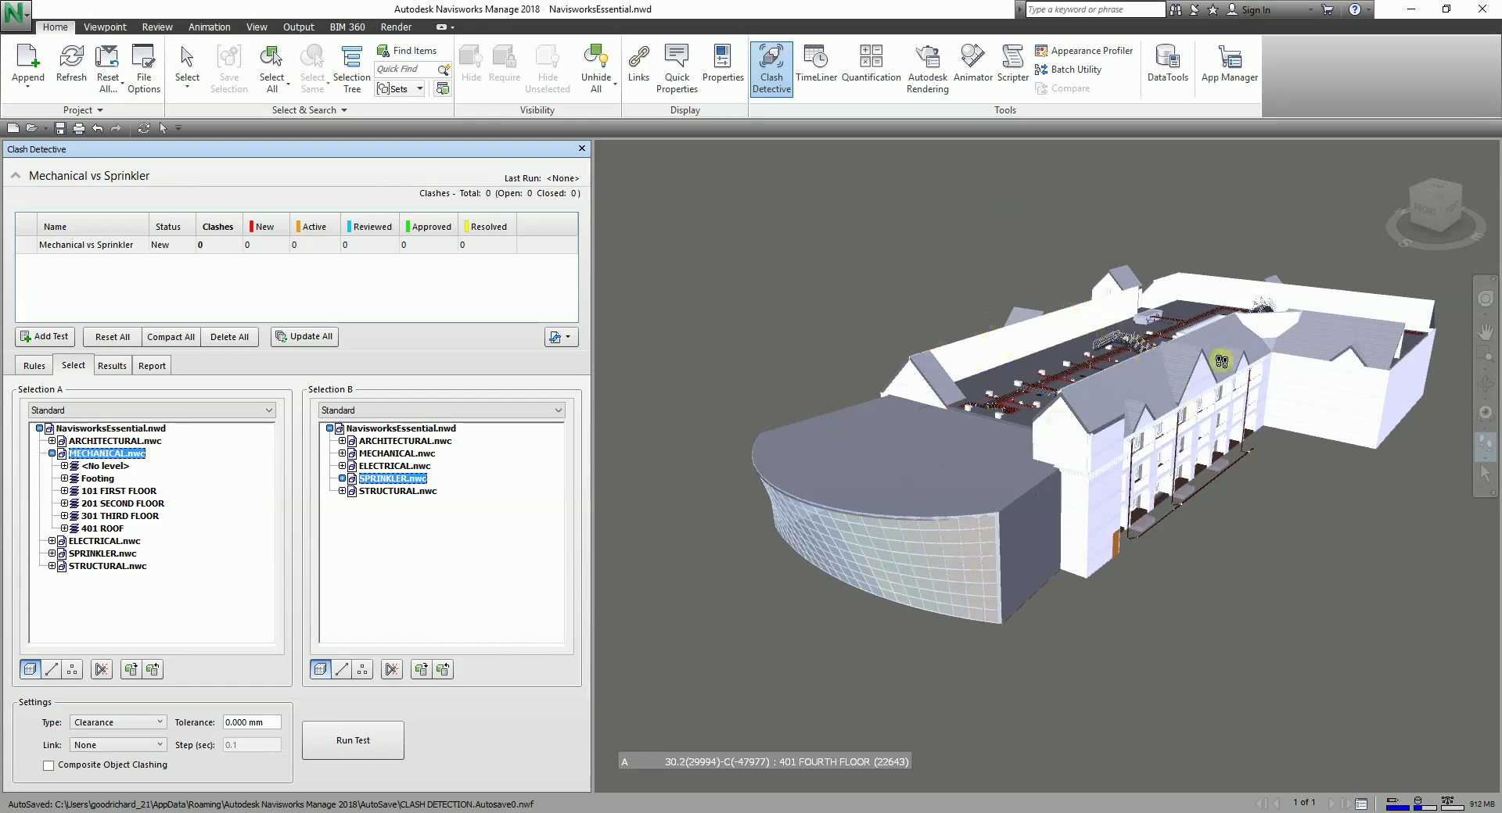
left_click(1052, 369)
left_click(154, 671)
left_click(392, 675)
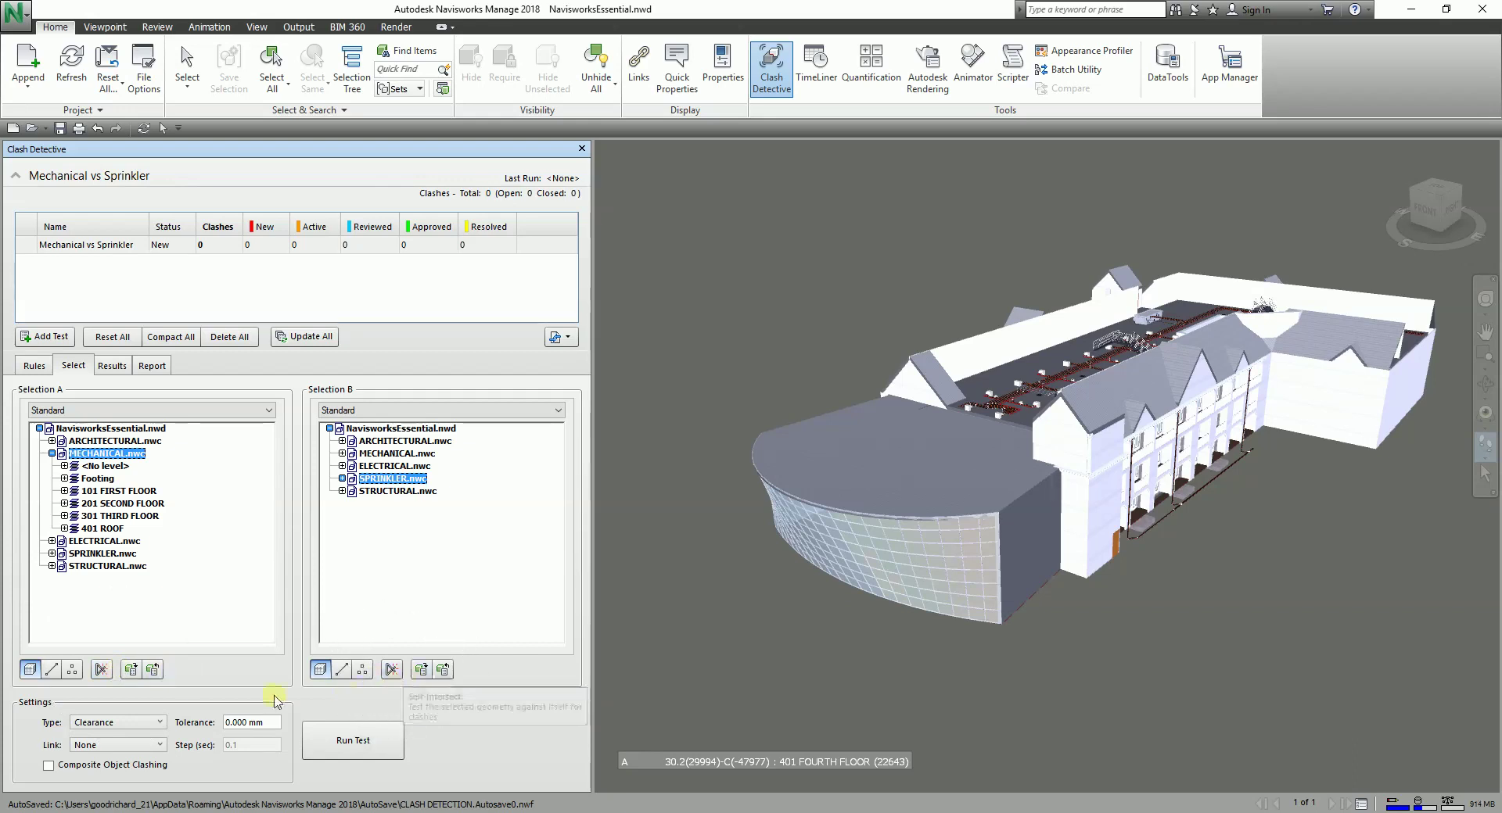
Set the Clearance check tolerance to 51.000 mm
left_click(59, 712)
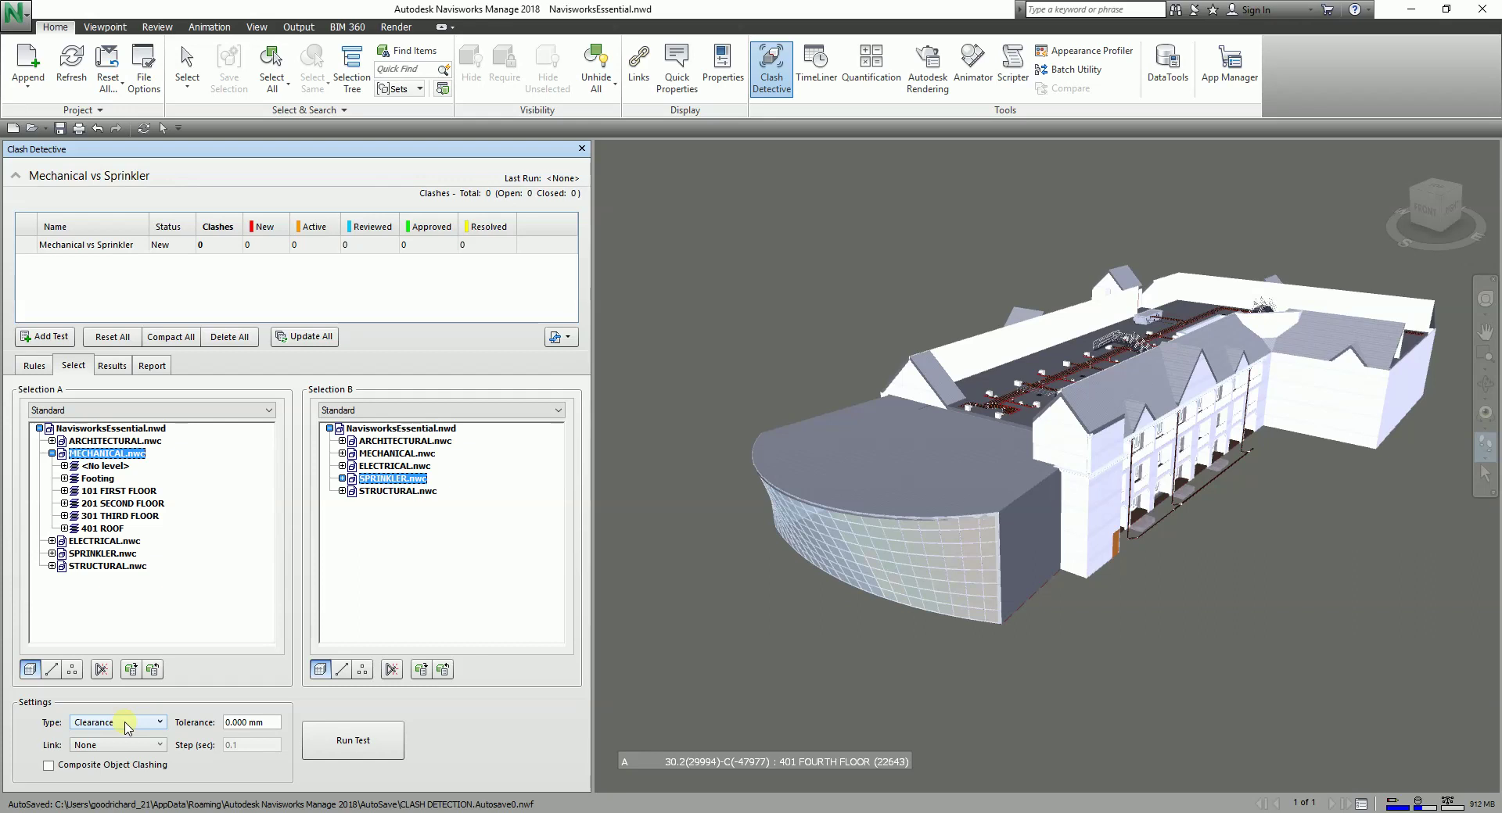
double_click(248, 725)
left_click(244, 724)
key("BackSpace")
key("BackSpace")
key("BackSpace")
key("BackSpace")
key("BackSpace")
key("BackSpace")
type("6")
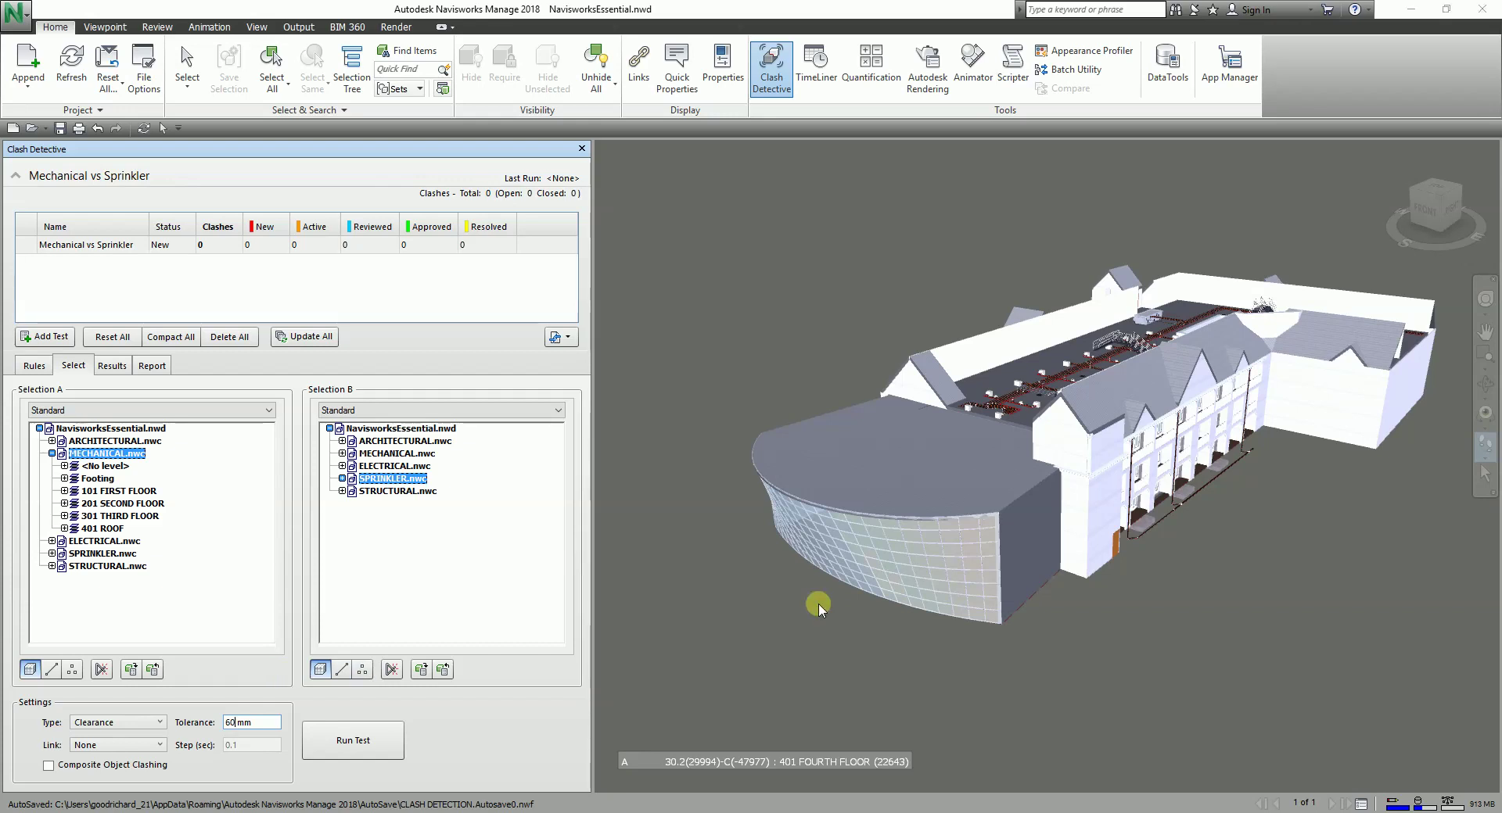
key("alt+Tab")
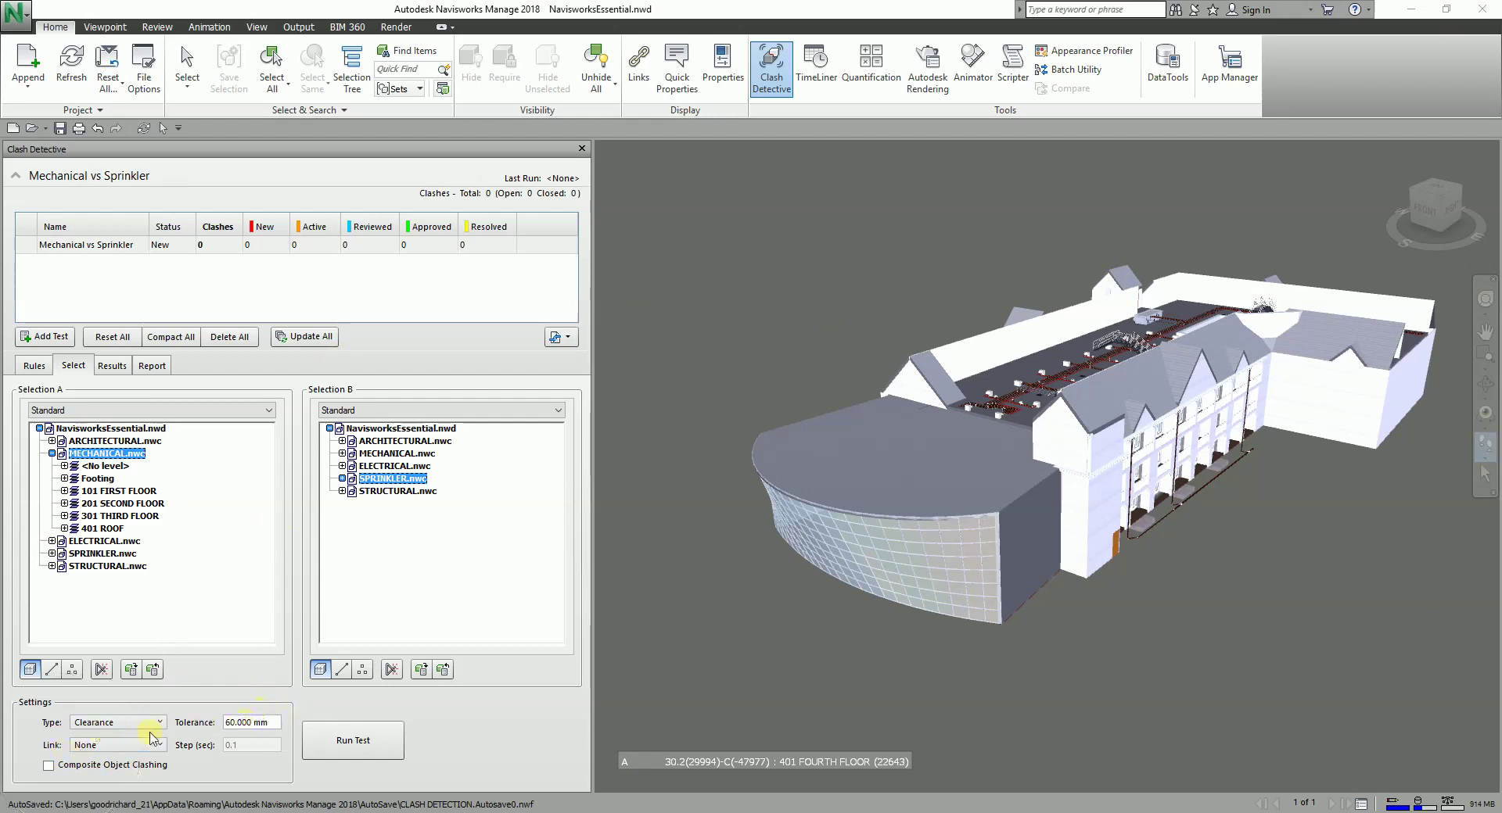
left_click(239, 723)
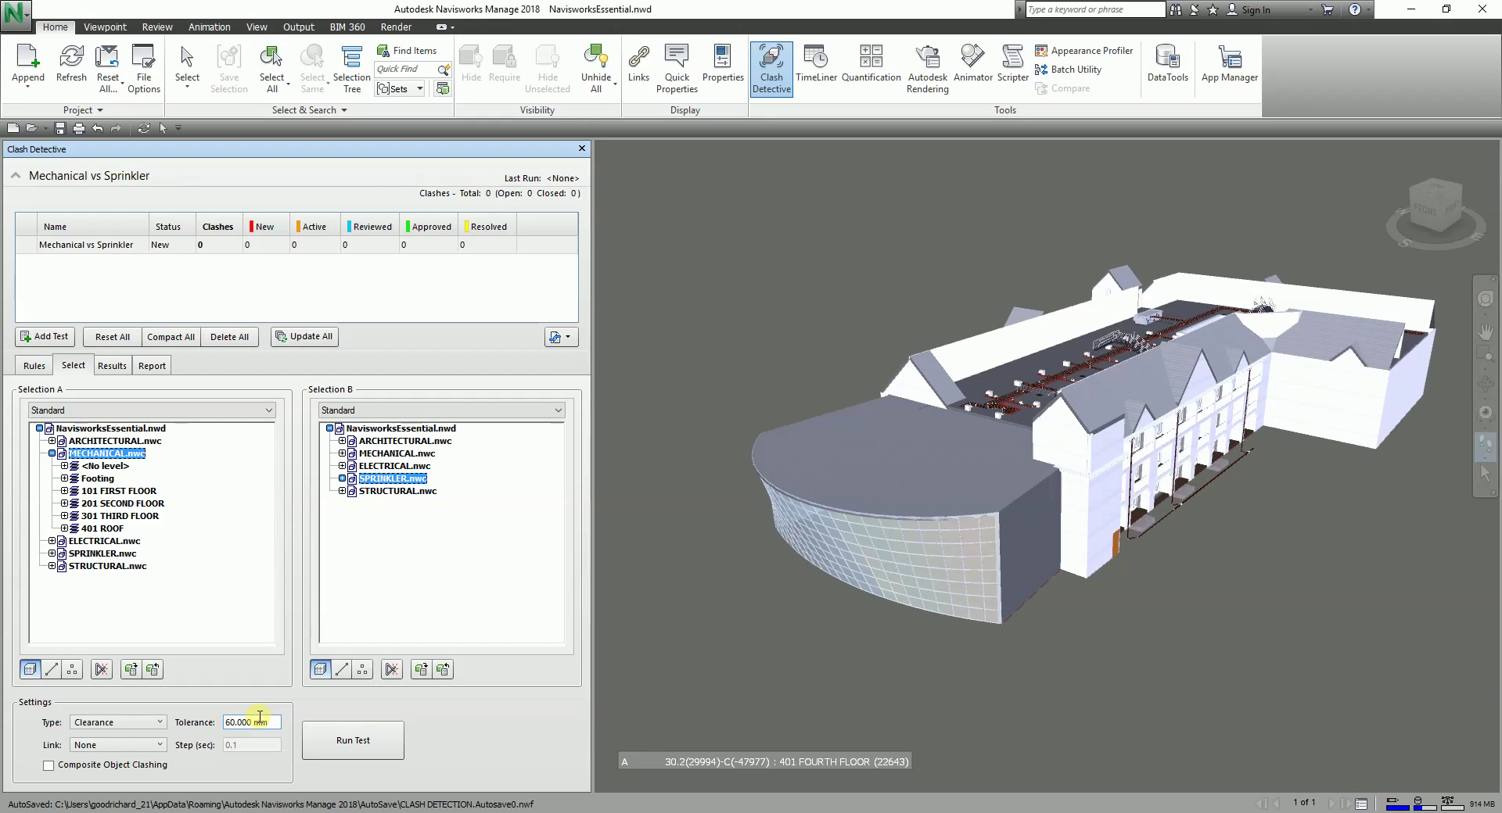
key("Delete")
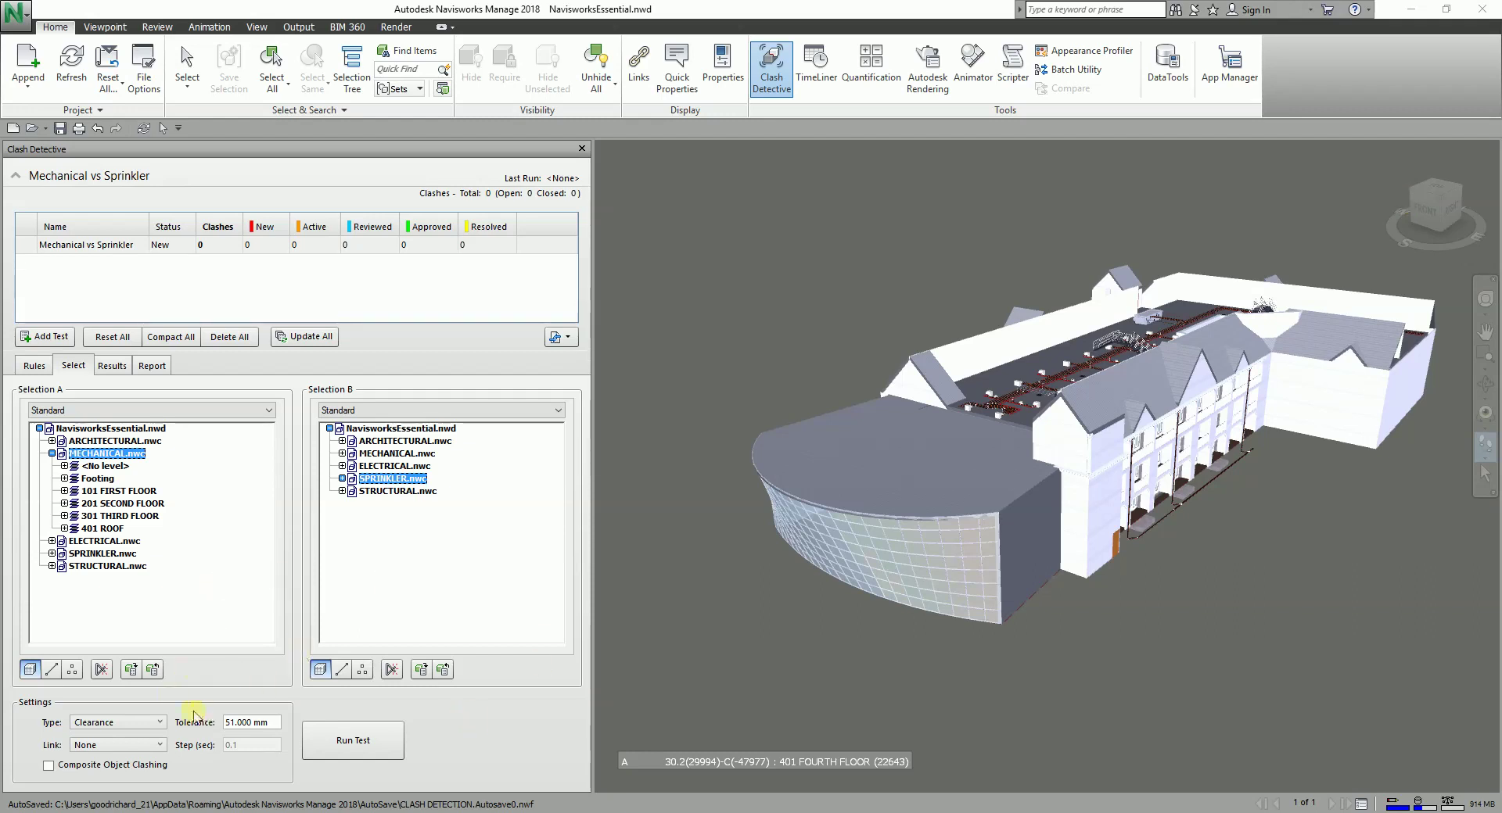
left_click(254, 741)
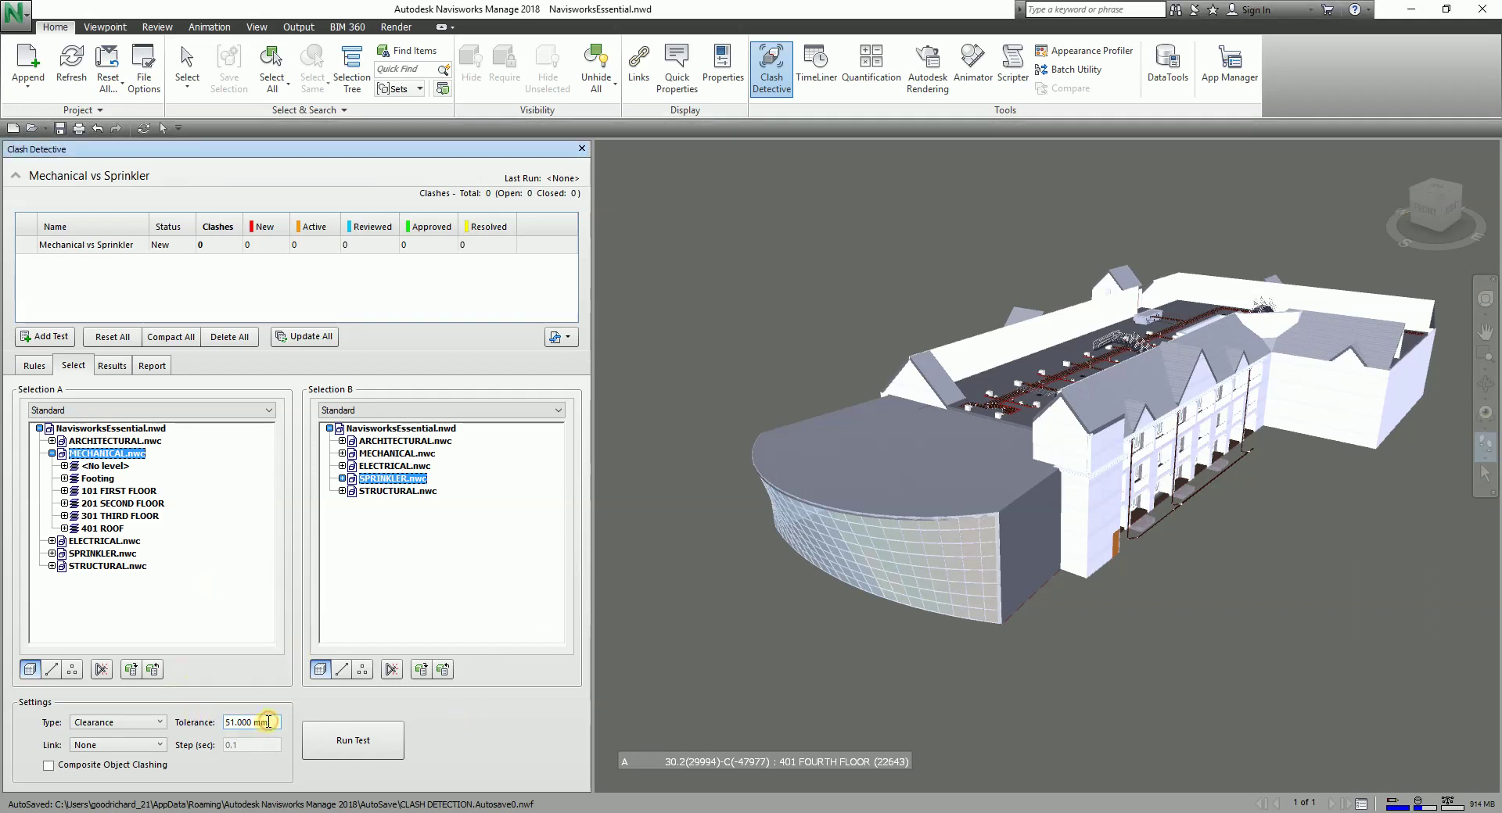
left_click(332, 736)
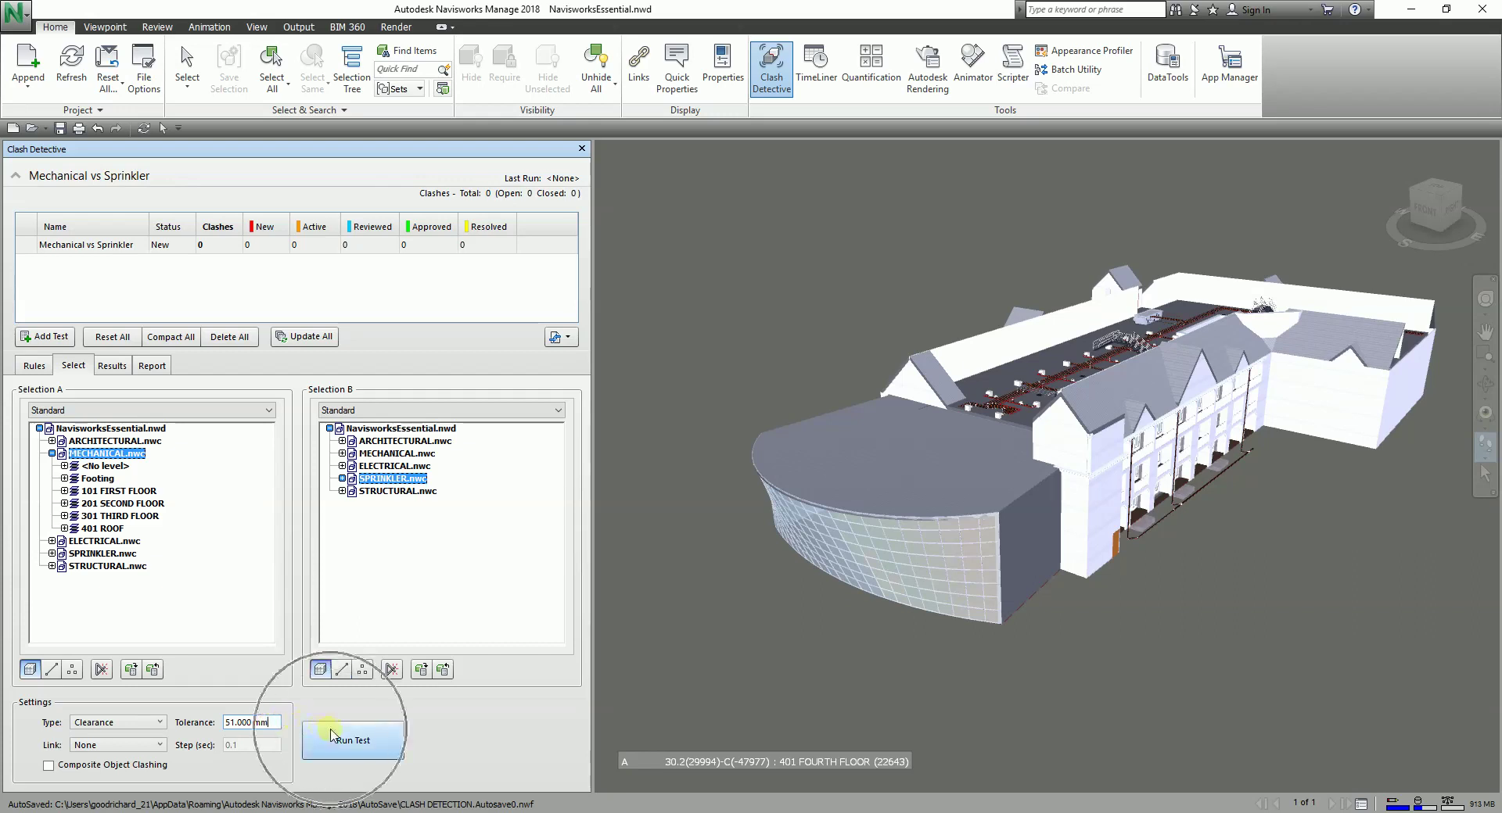
Run the Mechanical vs Sprinkler test, producing 127 new clashes on 101 FIRST FLOOR
left_click(330, 737)
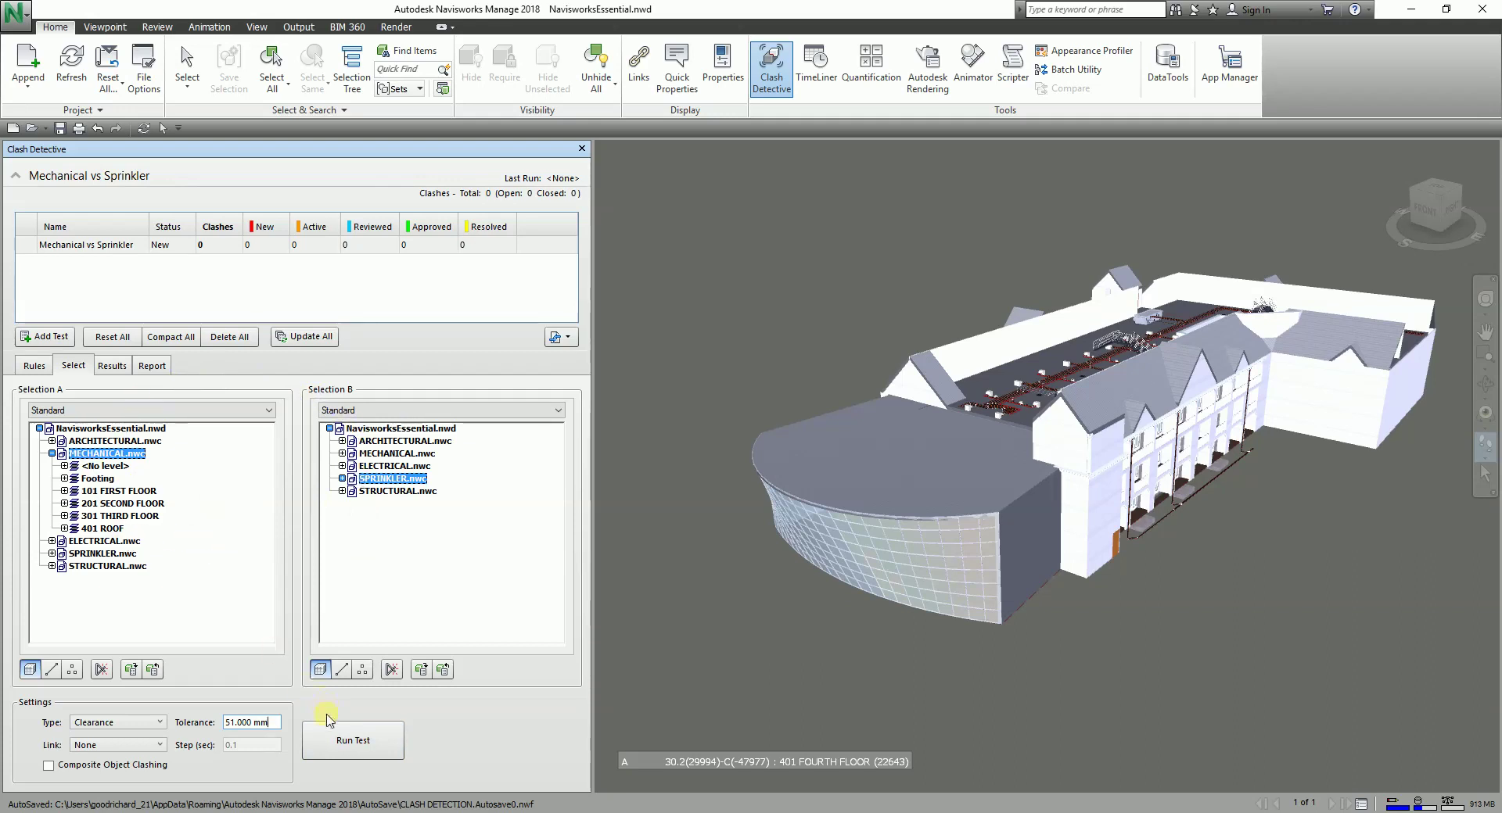
left_click(340, 743)
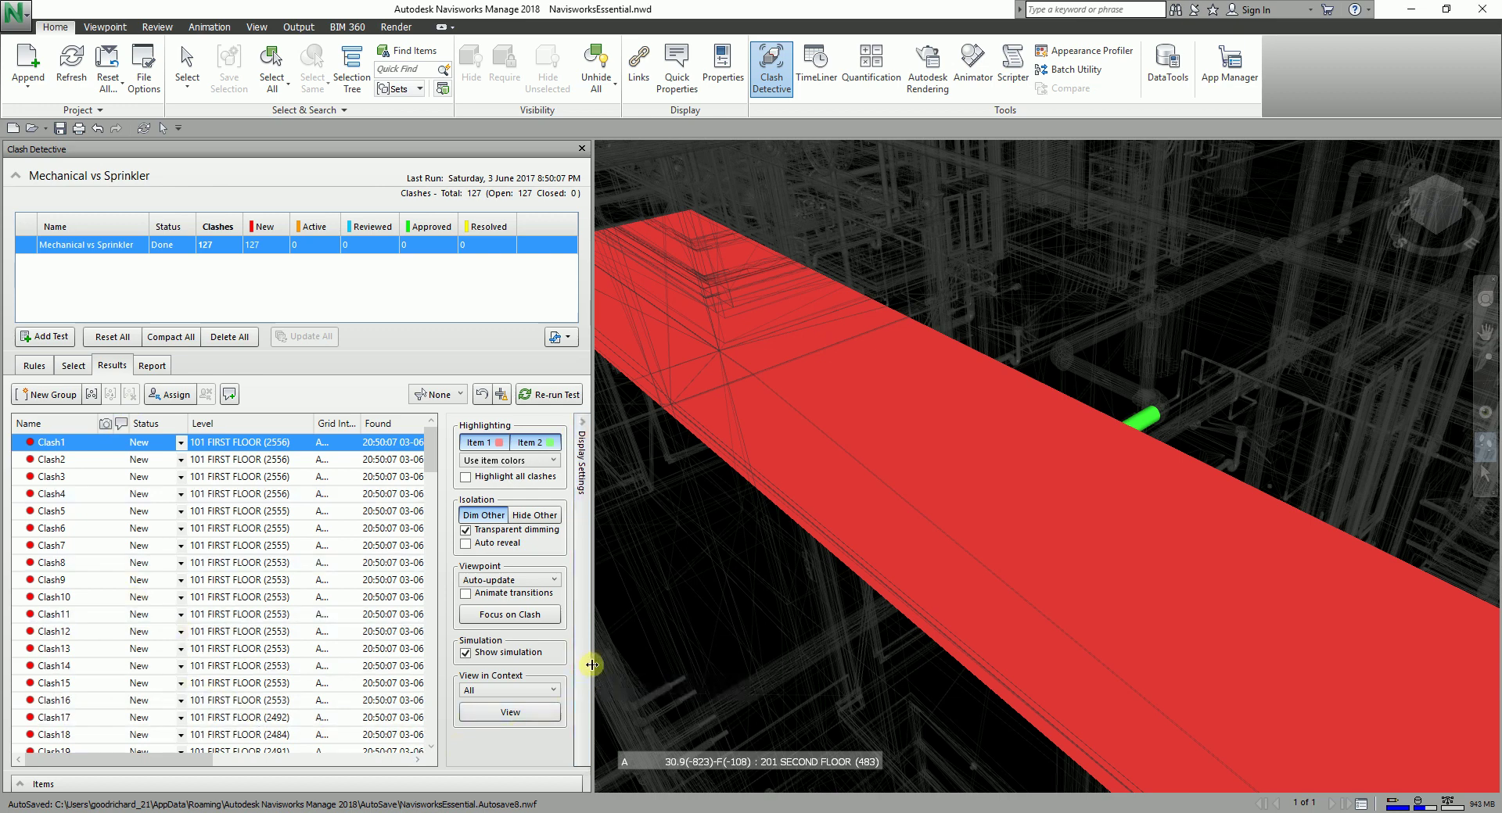
Widen the Clash Detective panel to reveal more result columns and check the column-header options
left_click_drag(591, 665, 811, 662)
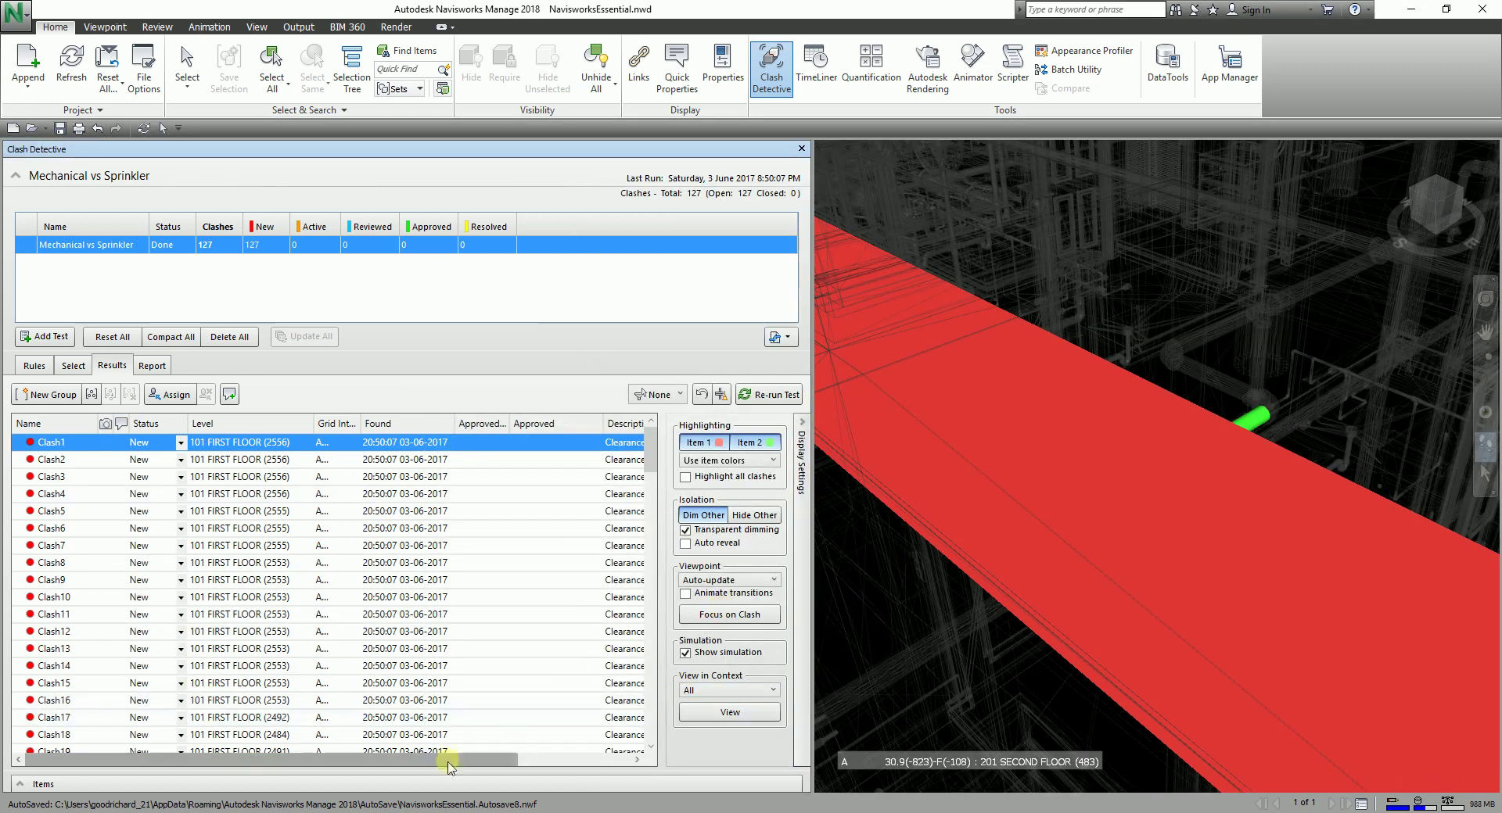
left_click_drag(443, 765, 527, 758)
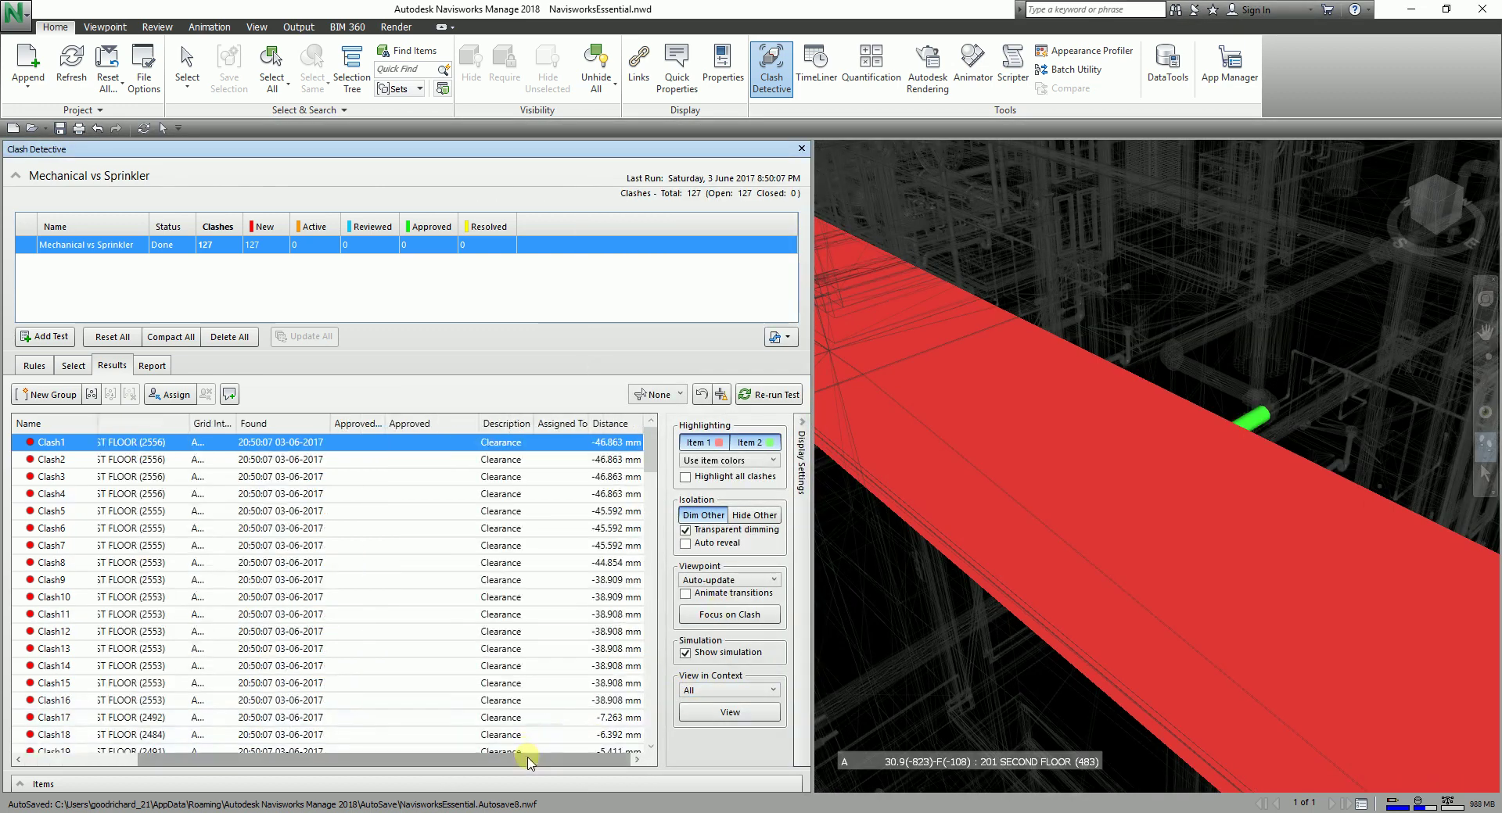
left_click_drag(373, 764, 371, 763)
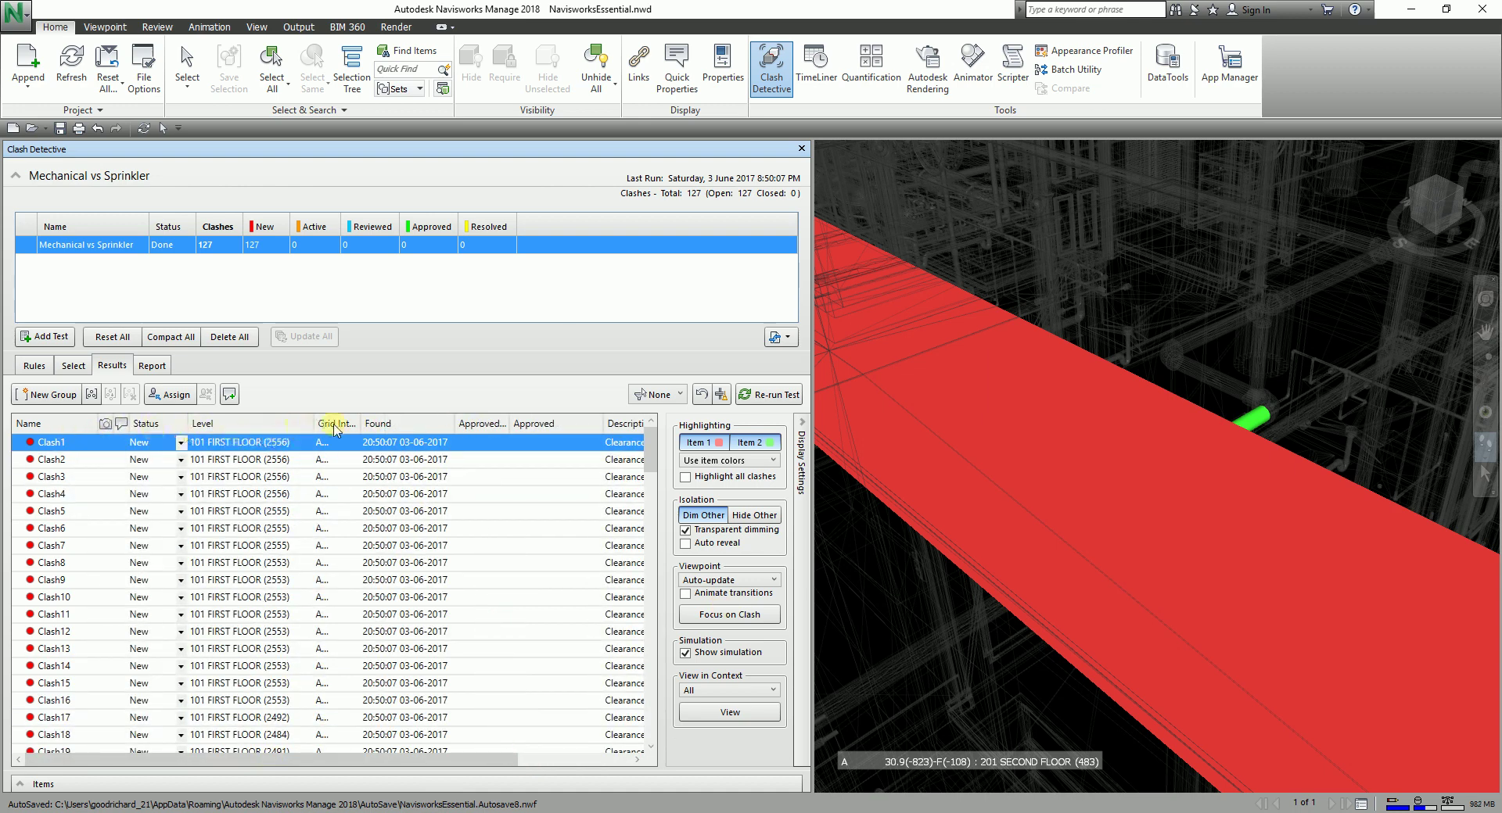
right_click(333, 425)
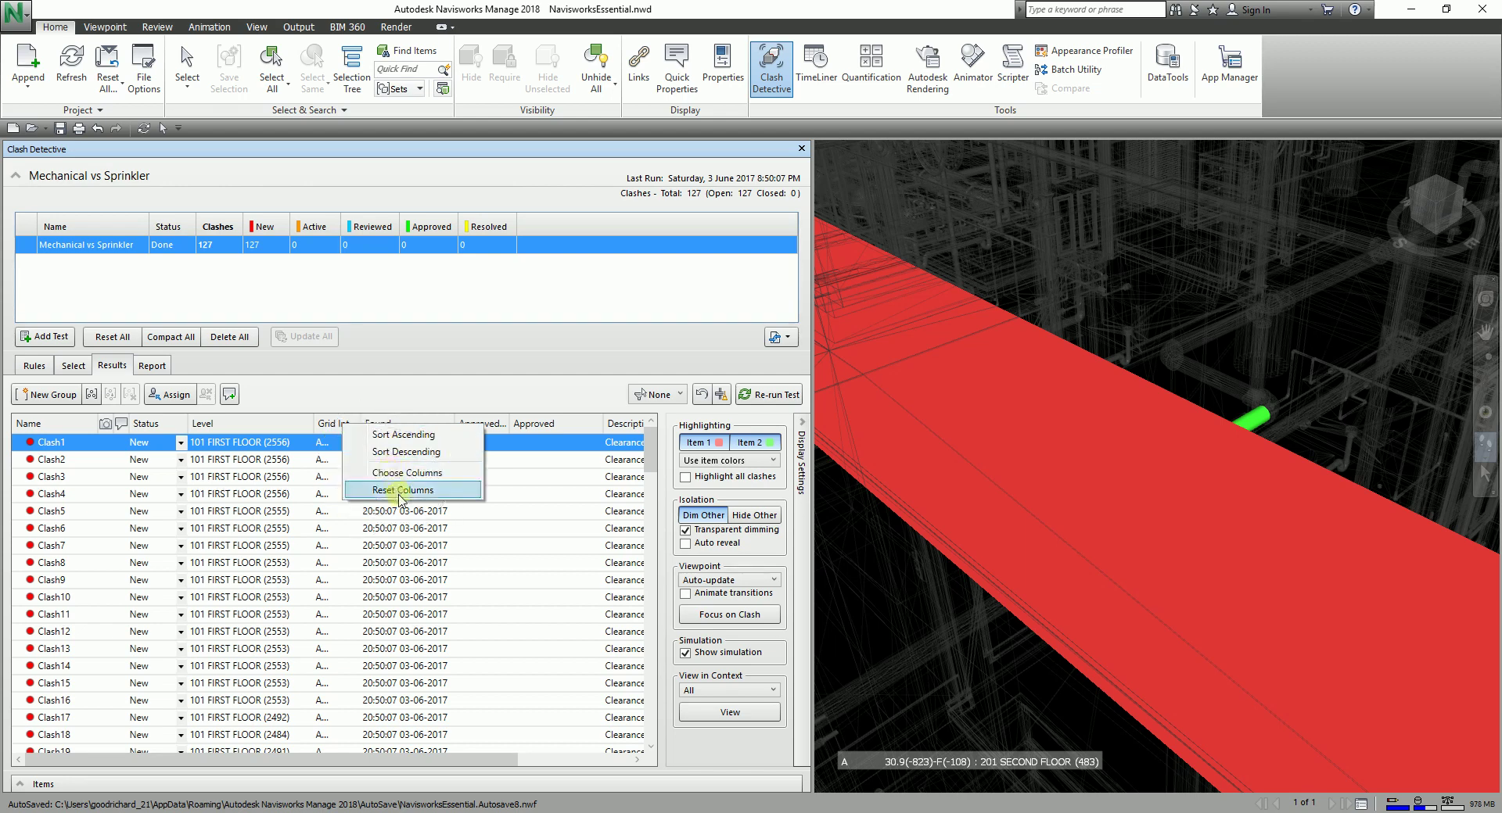
left_click(288, 400)
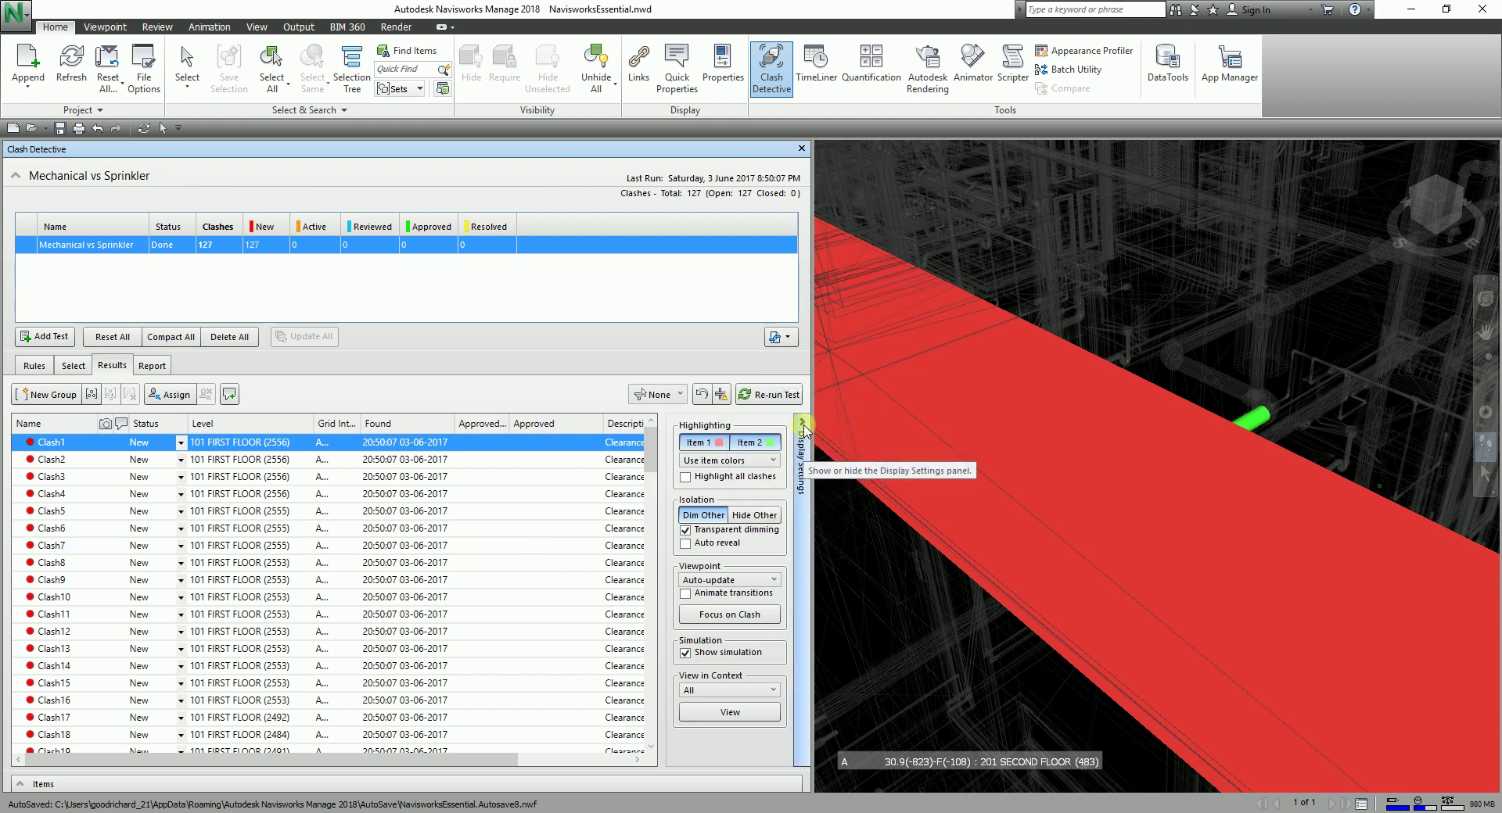
Hide Display Settings and scroll the results from Clash1 down to Clash127 and back
left_click(803, 427)
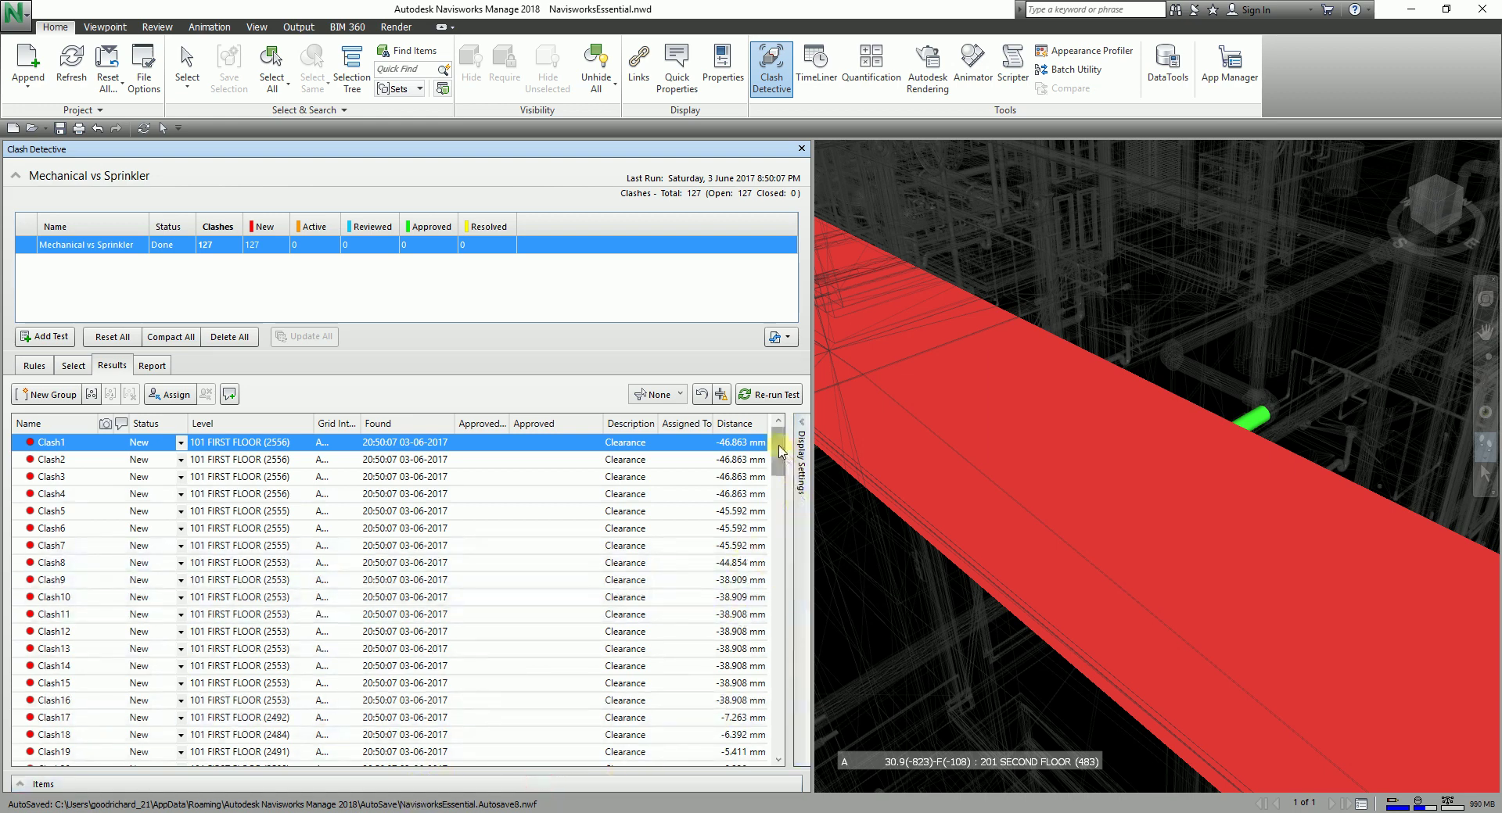
left_click_drag(780, 452, 778, 667)
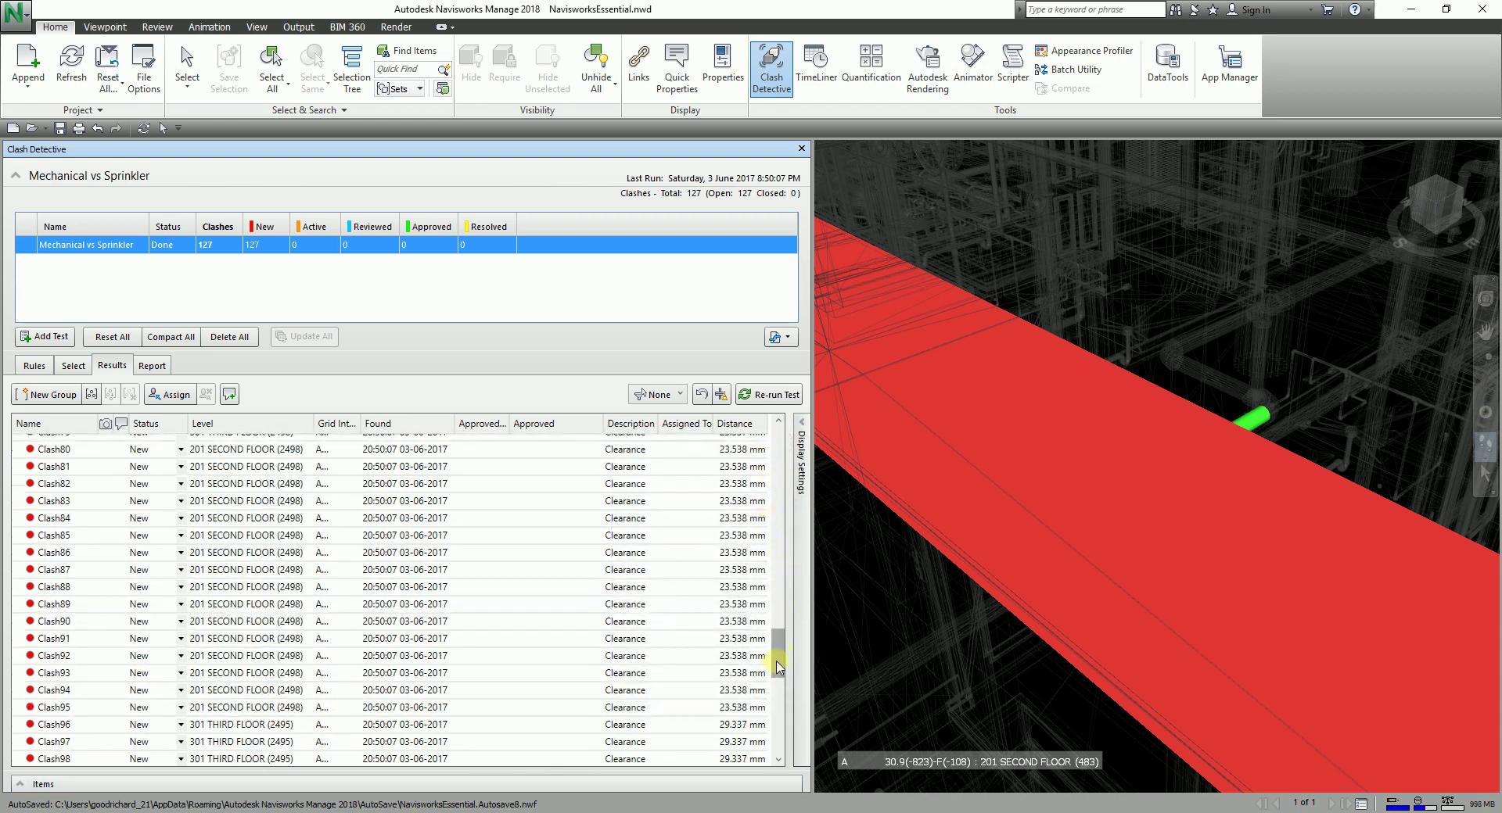
scroll(764, 626, "down", 10)
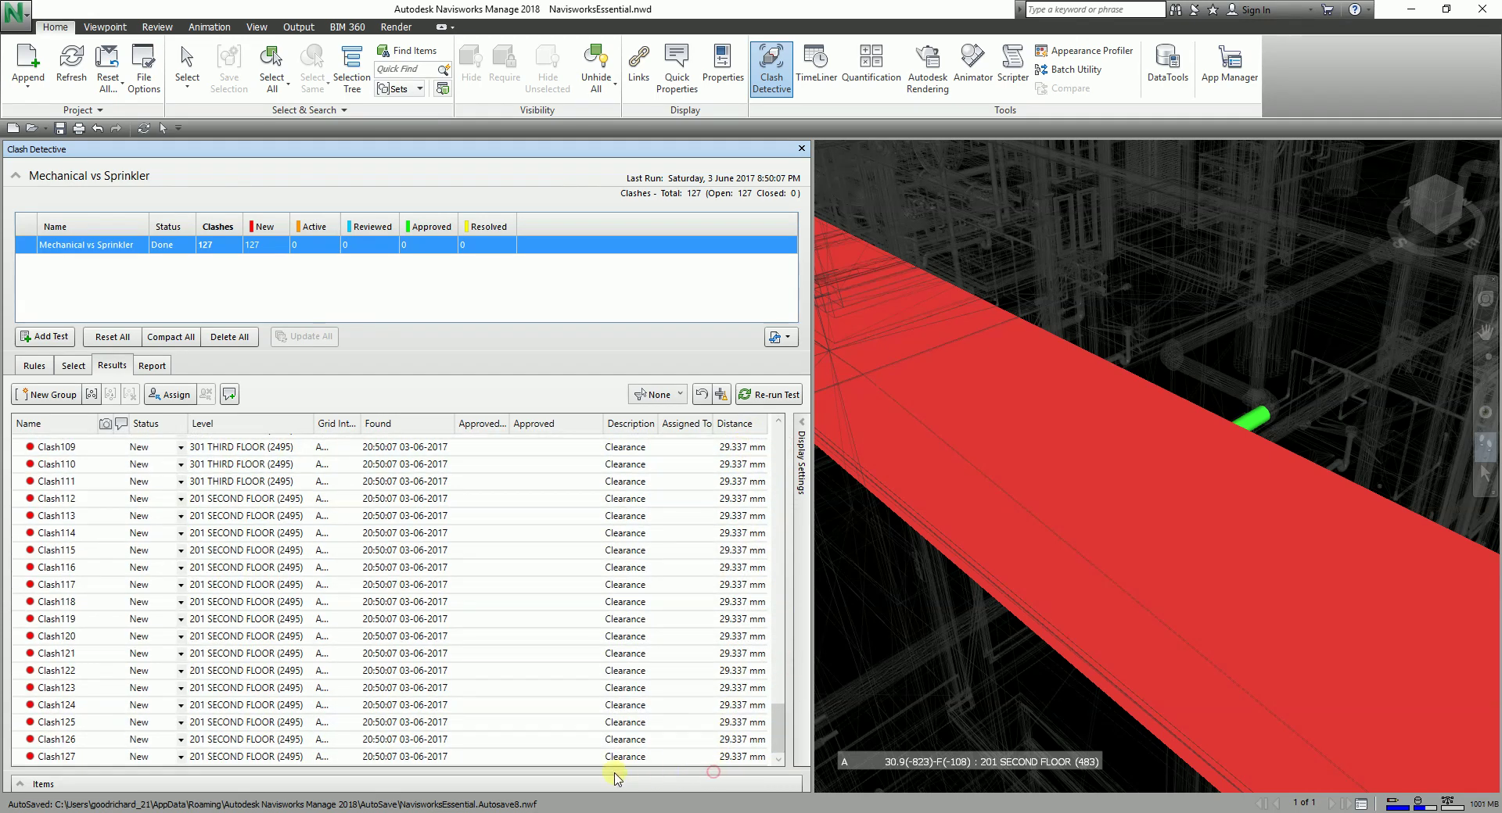
left_click_drag(779, 727, 779, 429)
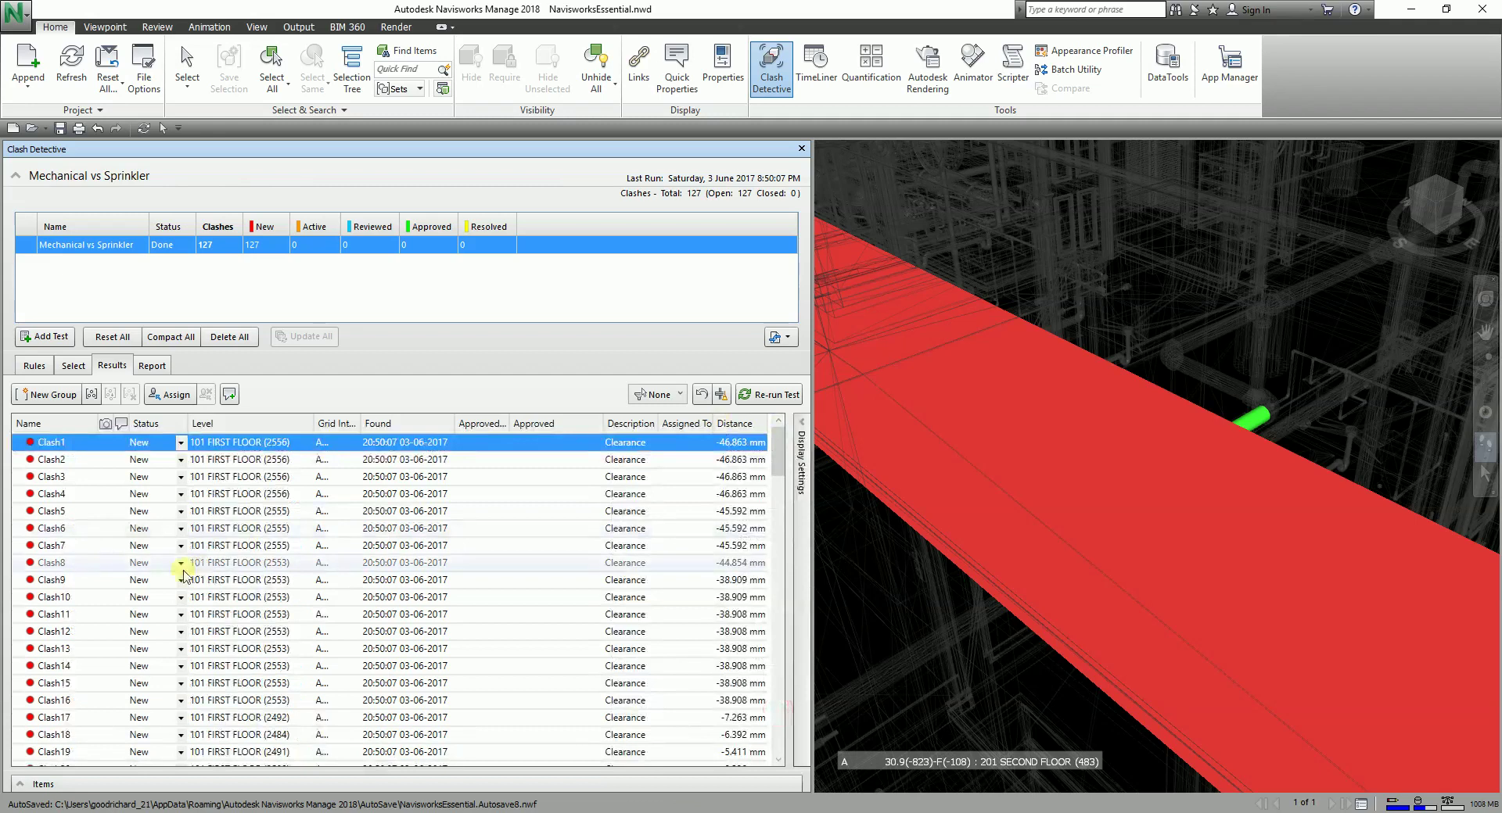
Select Clash2, orbit the 3D view around it, and re-expand Display Settings
left_click(64, 462)
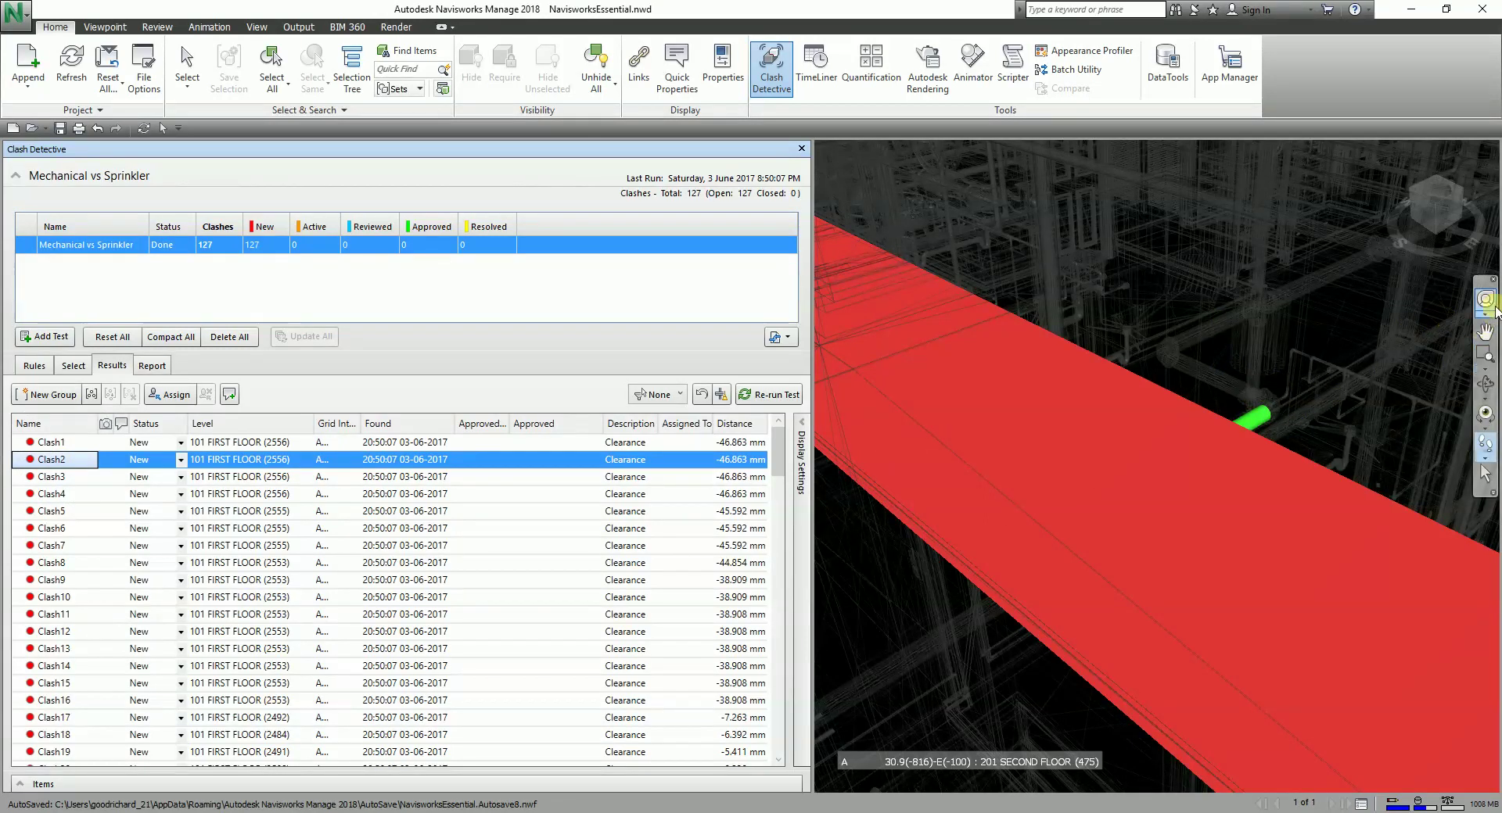
left_click(1483, 387)
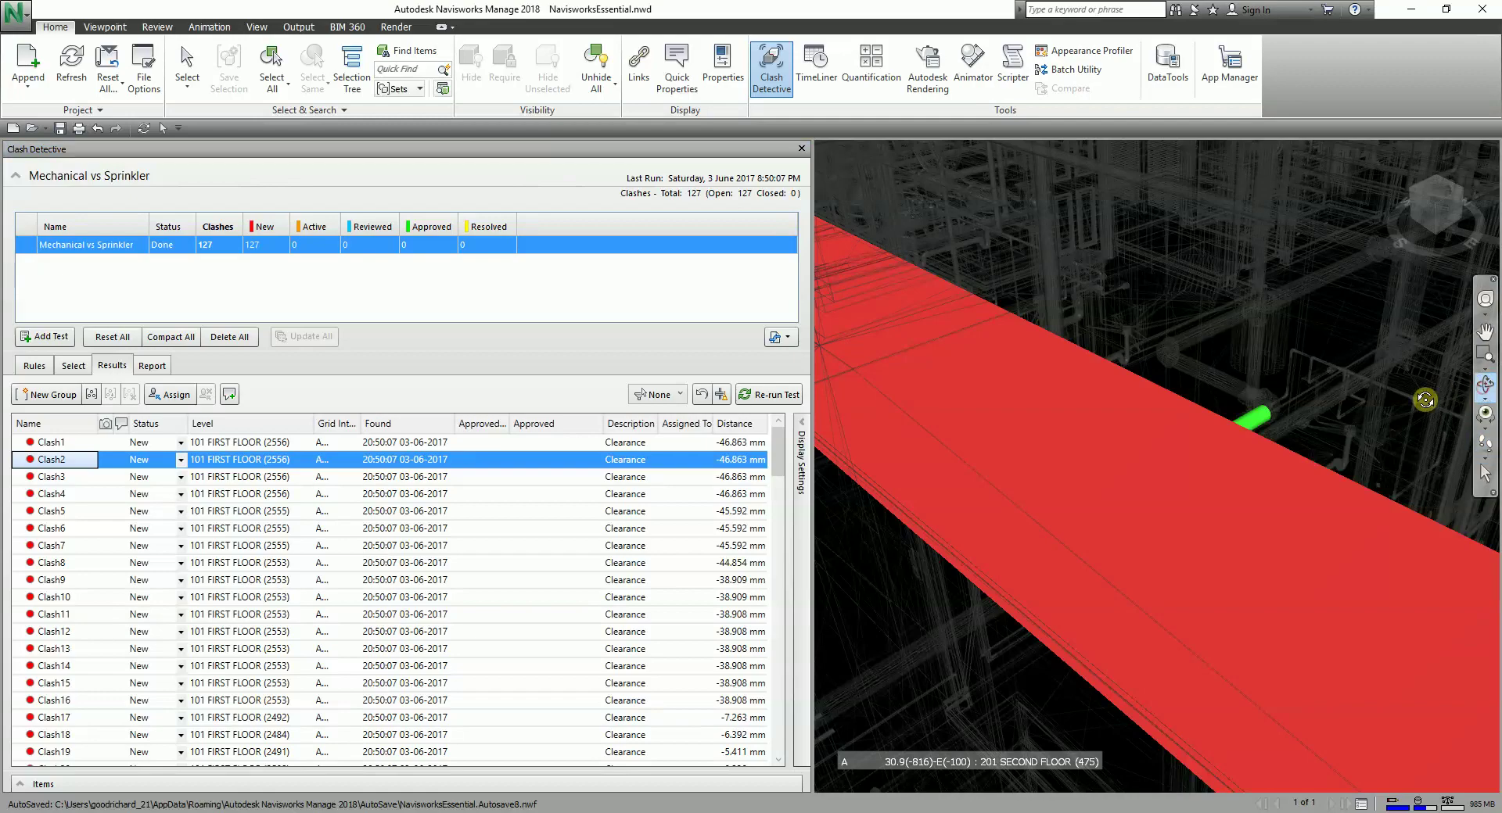
mouse_move(1249, 531)
left_mouse_down()
mouse_move(1242, 498)
mouse_move(1077, 440)
mouse_move(1059, 503)
mouse_move(1113, 468)
left_mouse_up()
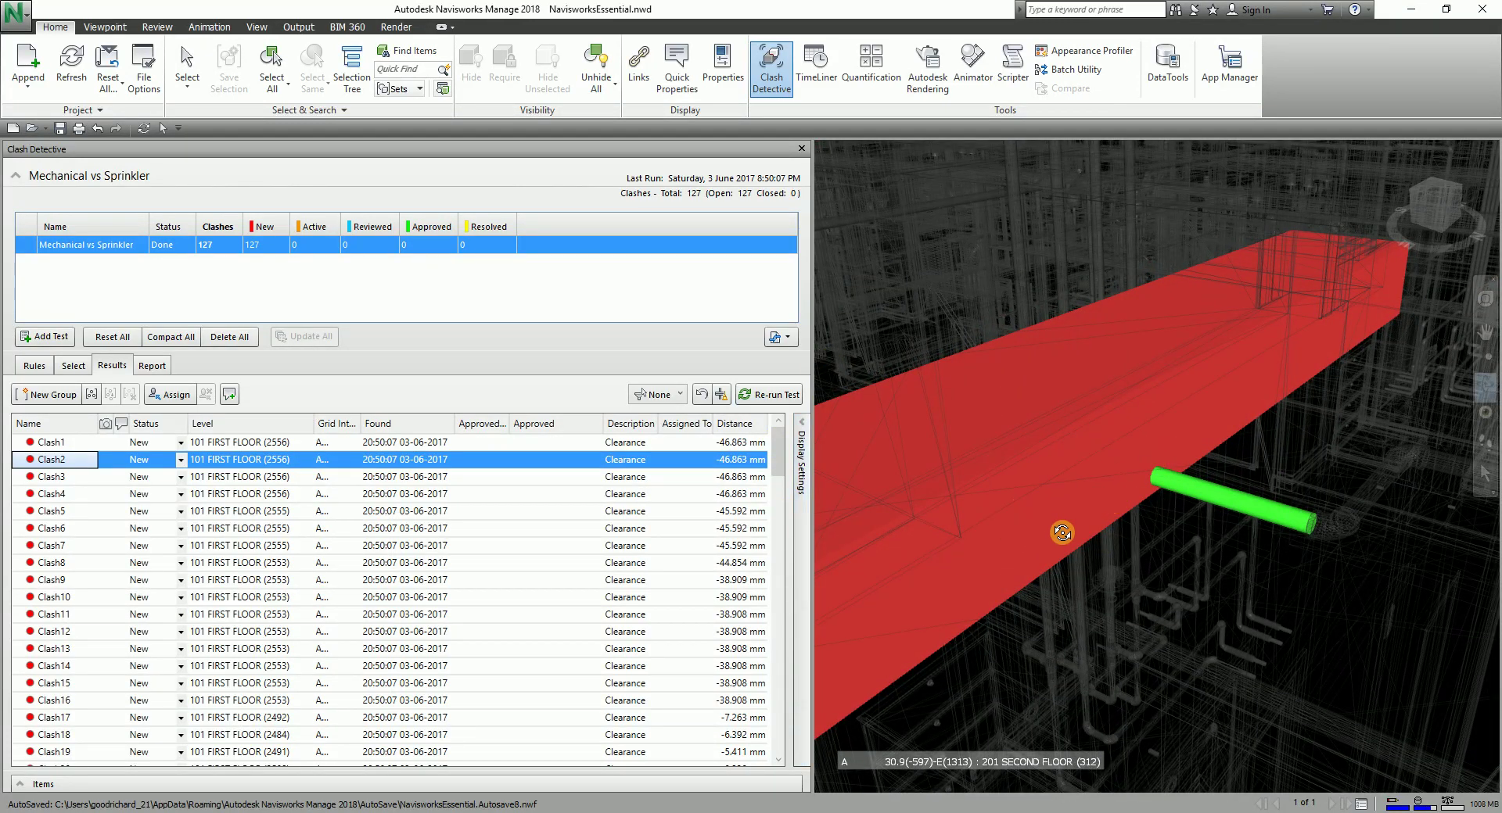
left_click(1260, 513)
left_click(800, 473)
left_click(801, 473)
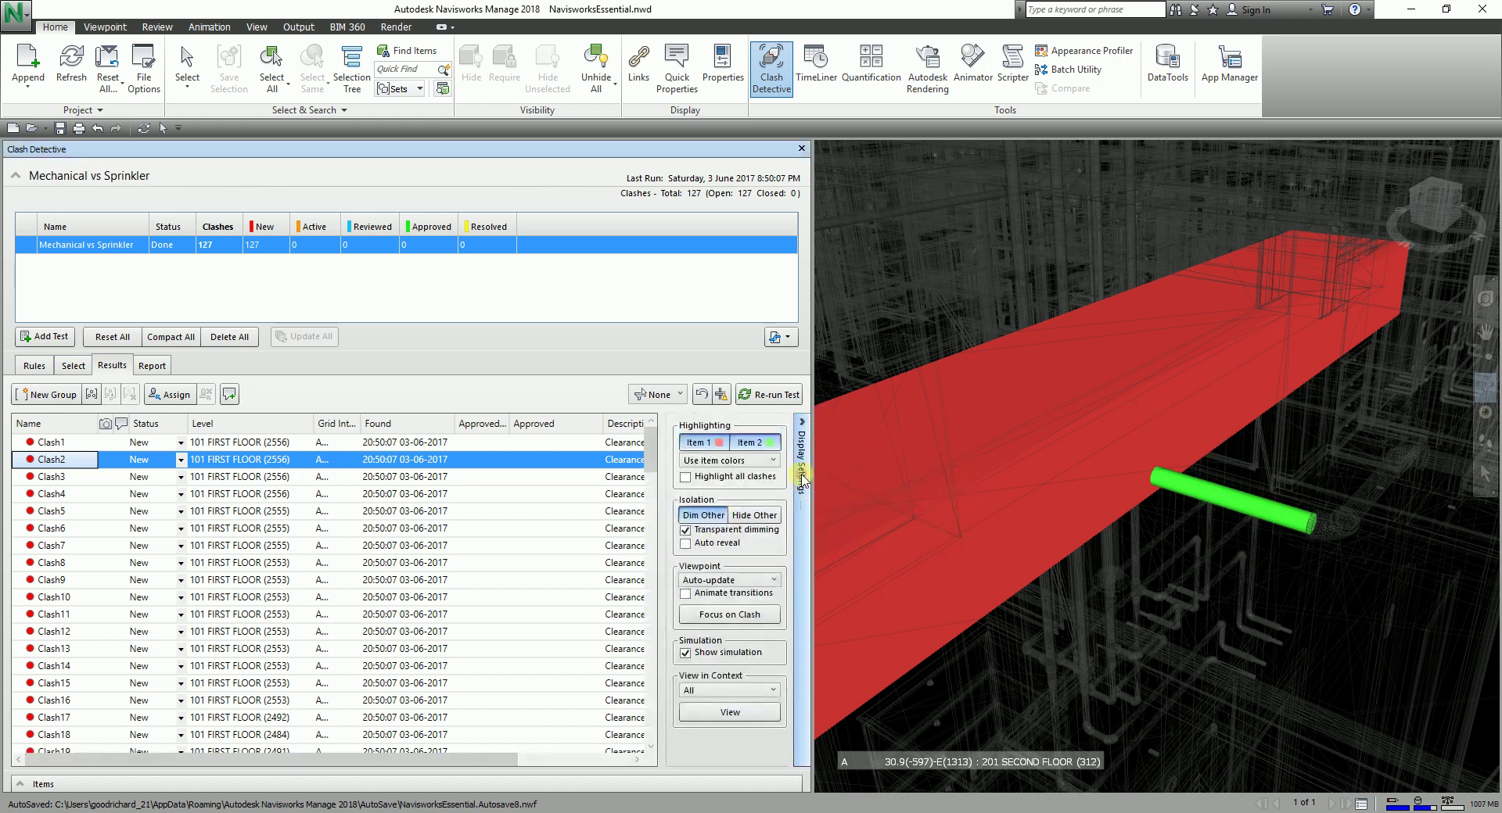
Set the 3D view background colour to plain white
left_click(254, 28)
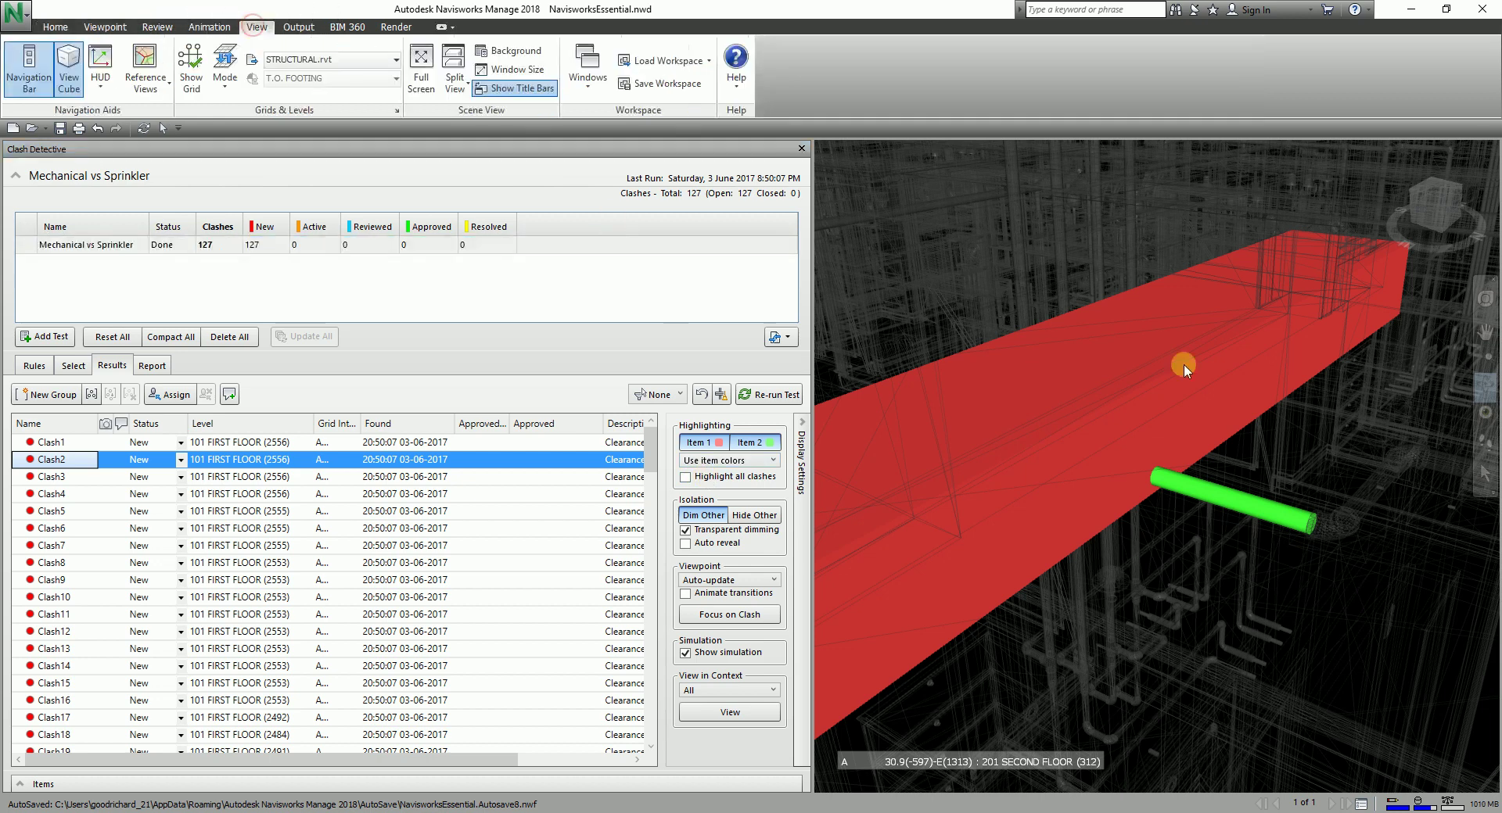
left_click(512, 50)
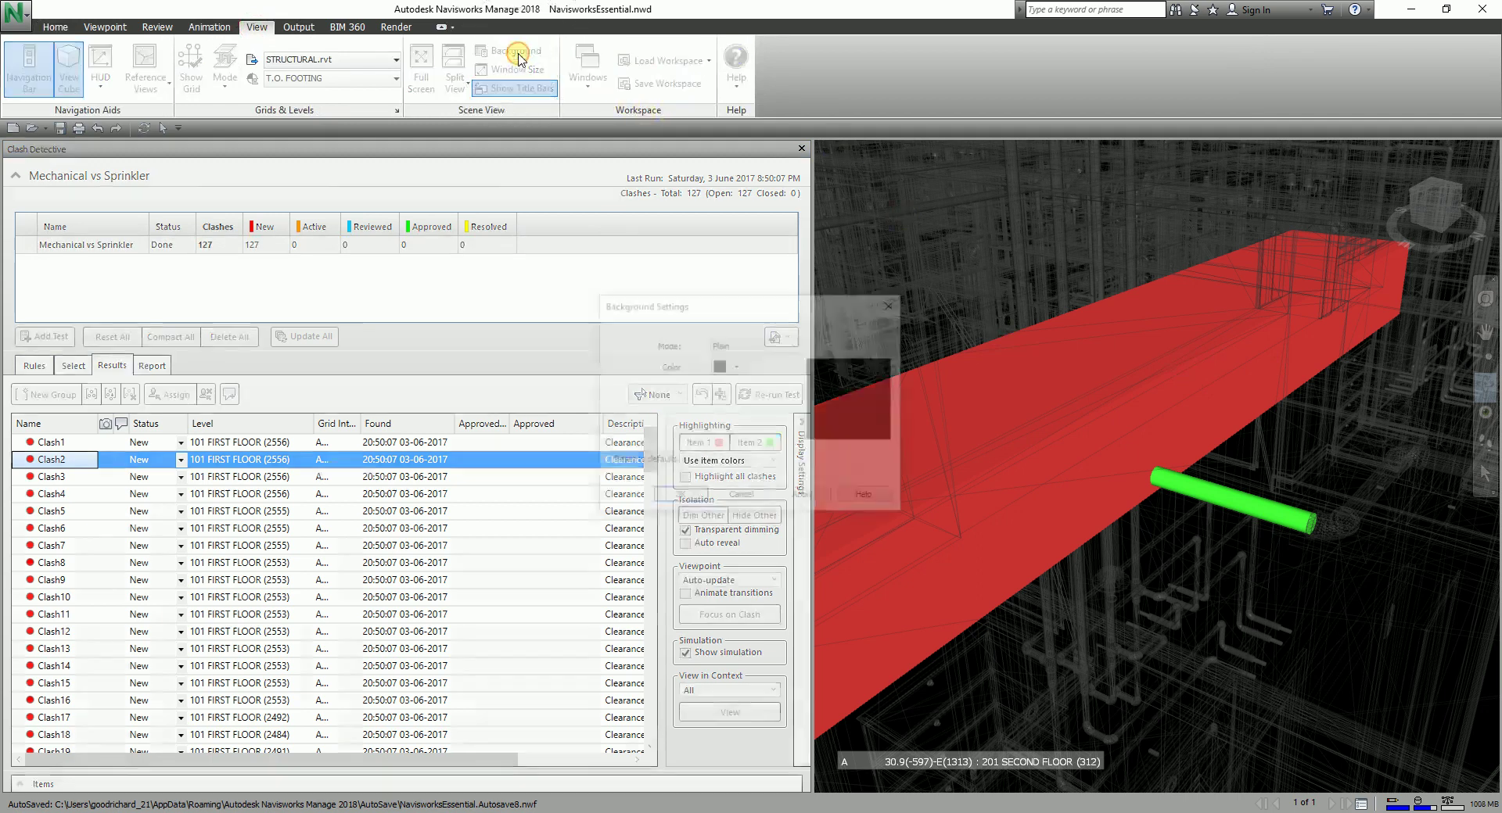
left_click(734, 365)
left_click(818, 443)
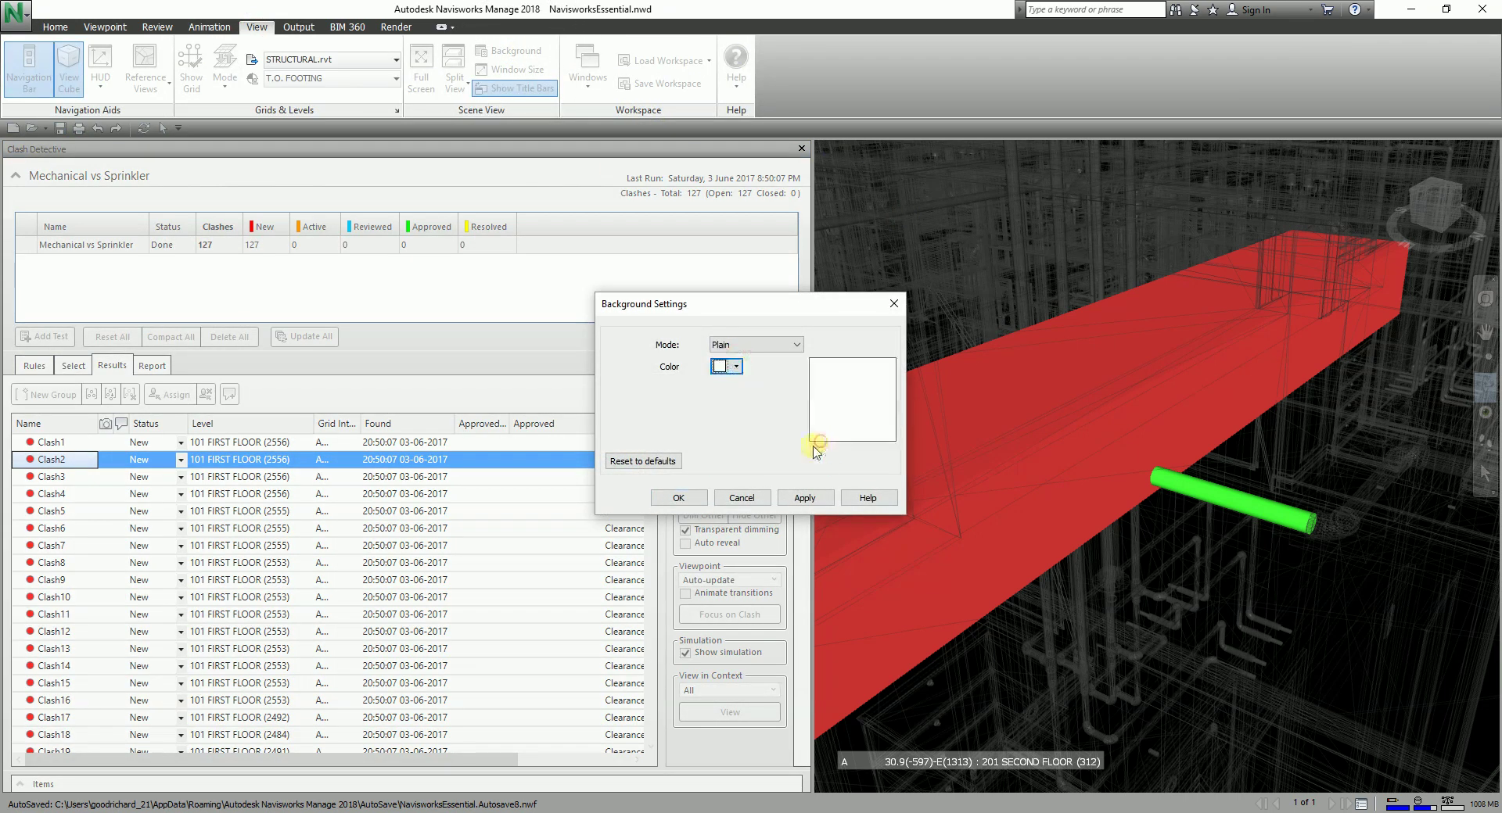
left_click(678, 497)
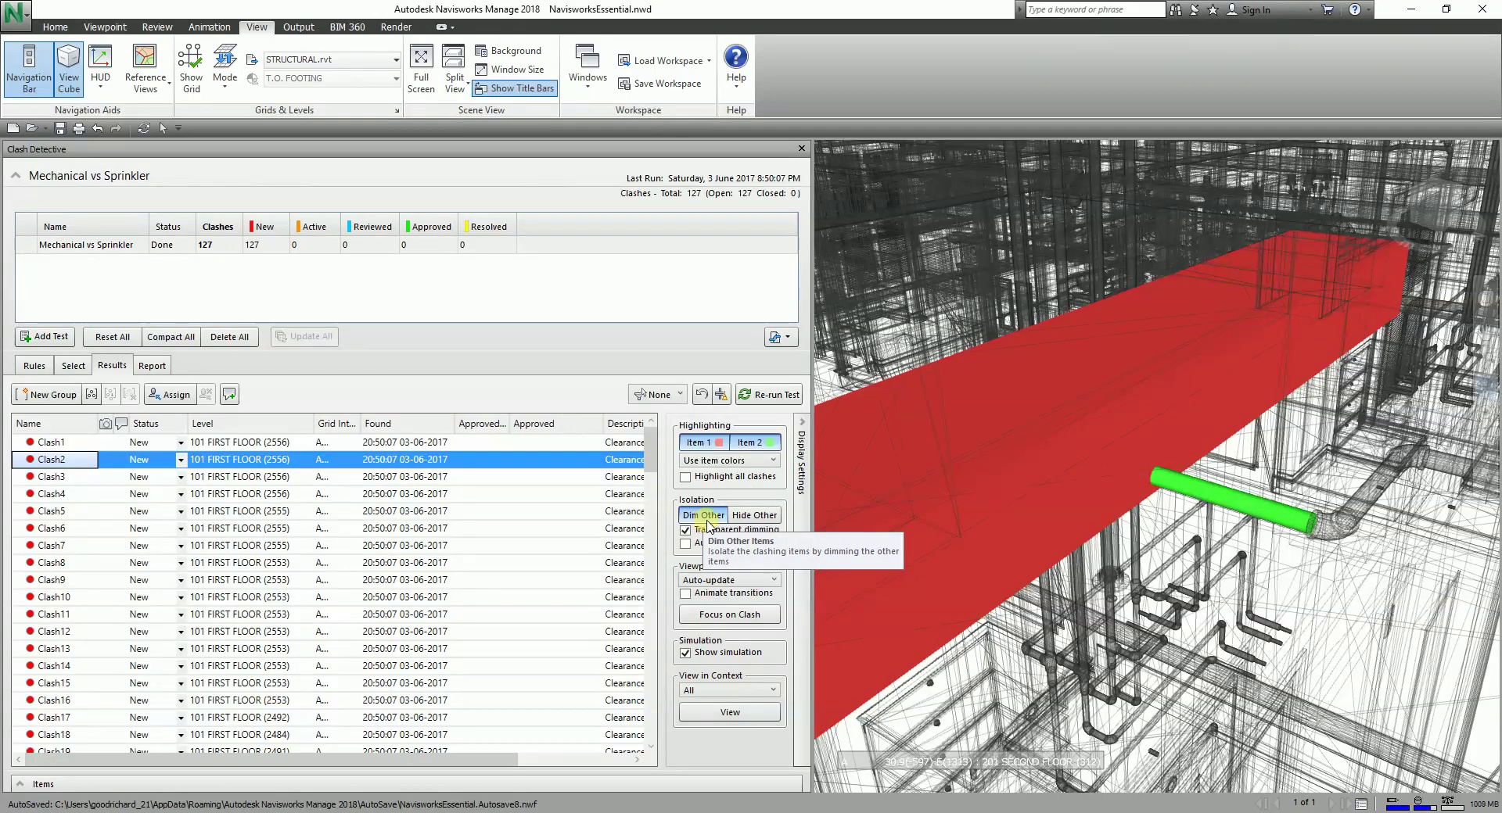
Use Hide Other to show only Clash2's red duct and green sprinkler pipe, orbiting around them
mouse_move(1154, 475)
middle_mouse_down("shift")
mouse_move(1146, 491)
mouse_move(1150, 464)
middle_mouse_up("shift")
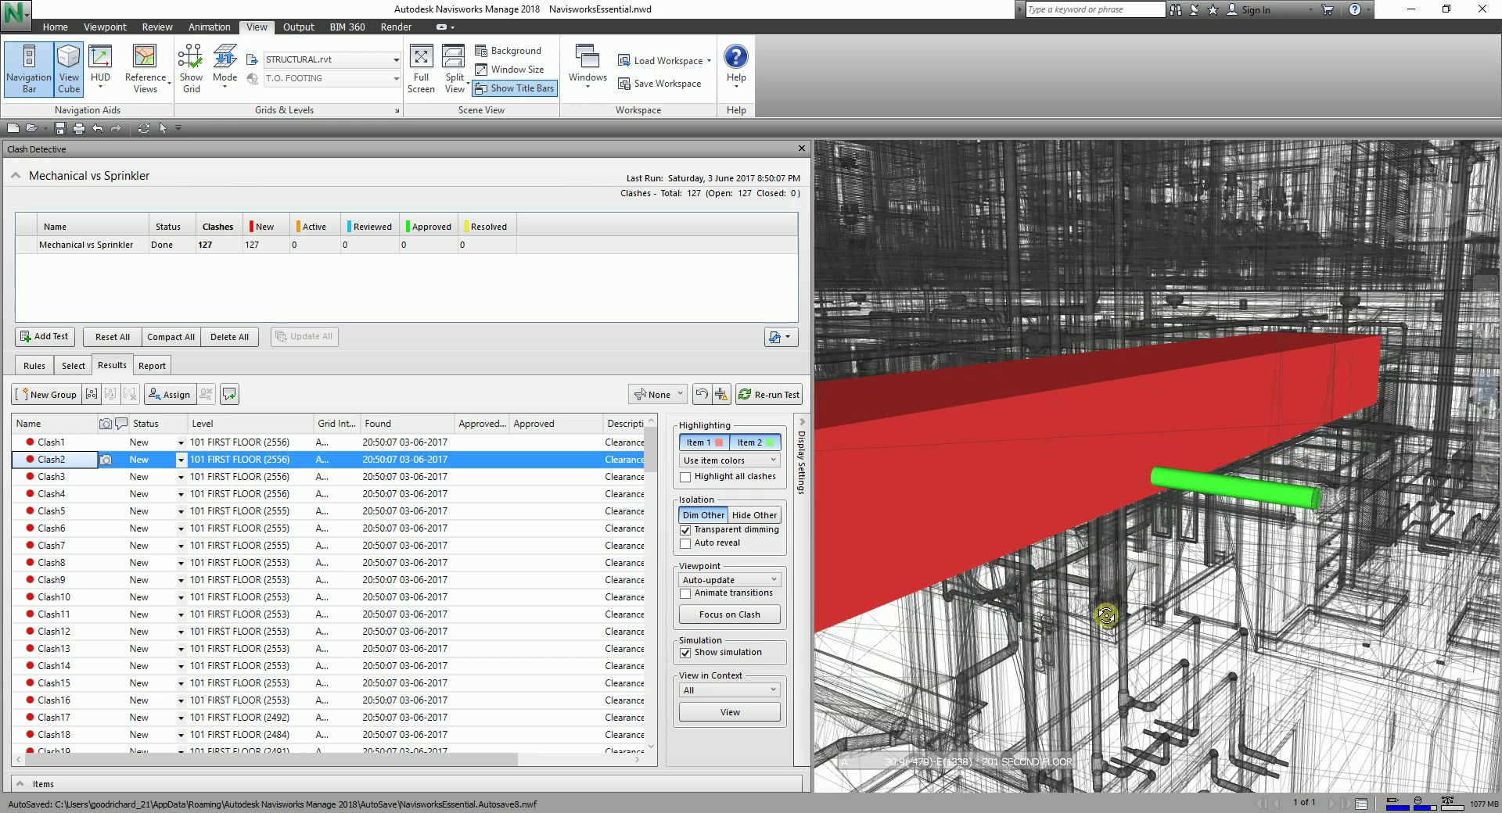
left_click(755, 515)
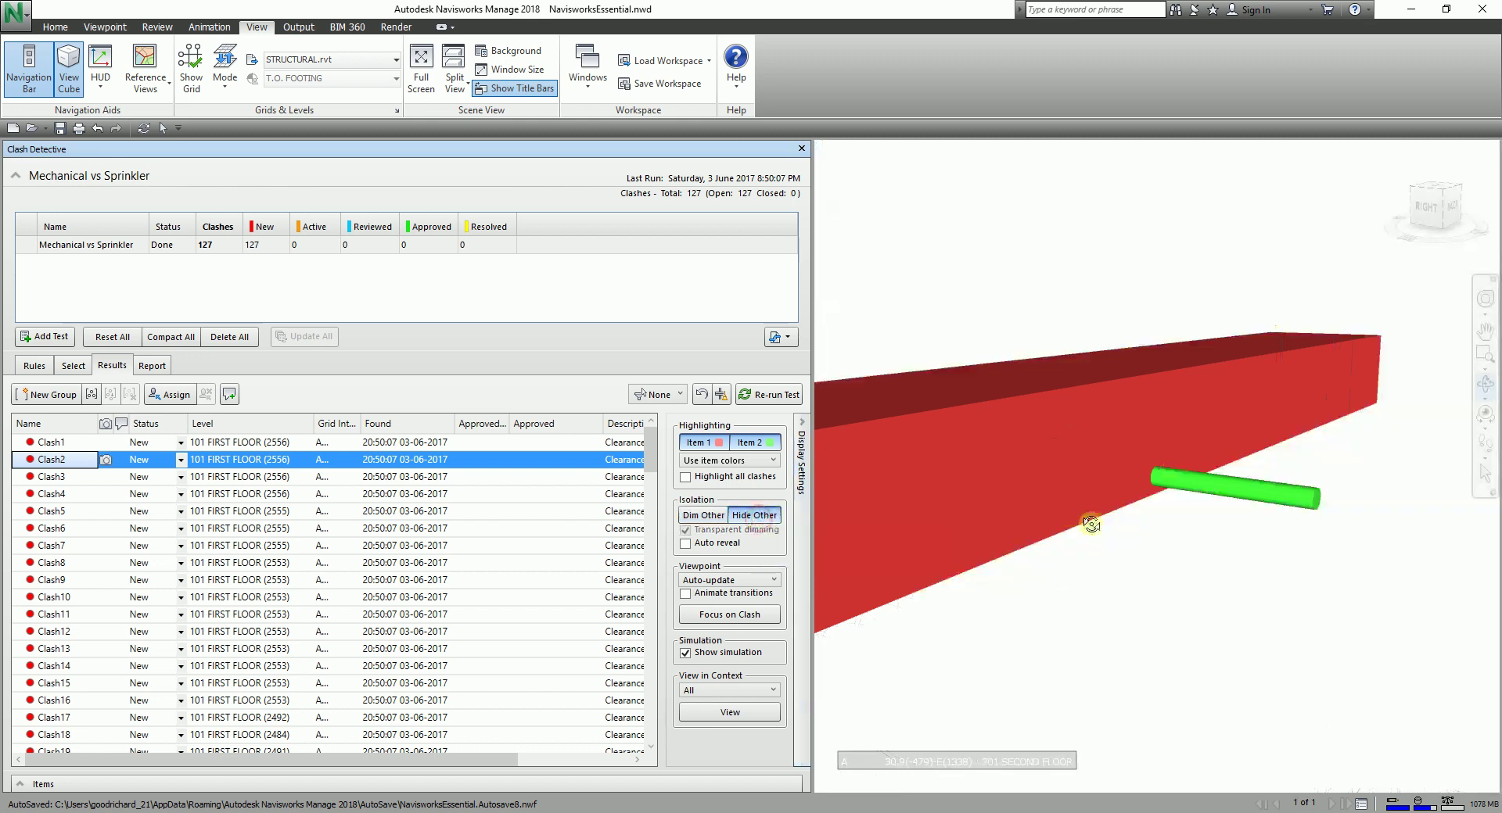
mouse_move(1153, 551)
middle_mouse_down("shift")
mouse_move(1226, 576)
mouse_move(1106, 543)
mouse_move(1106, 503)
mouse_move(1109, 555)
middle_mouse_up("shift")
left_click(56, 27)
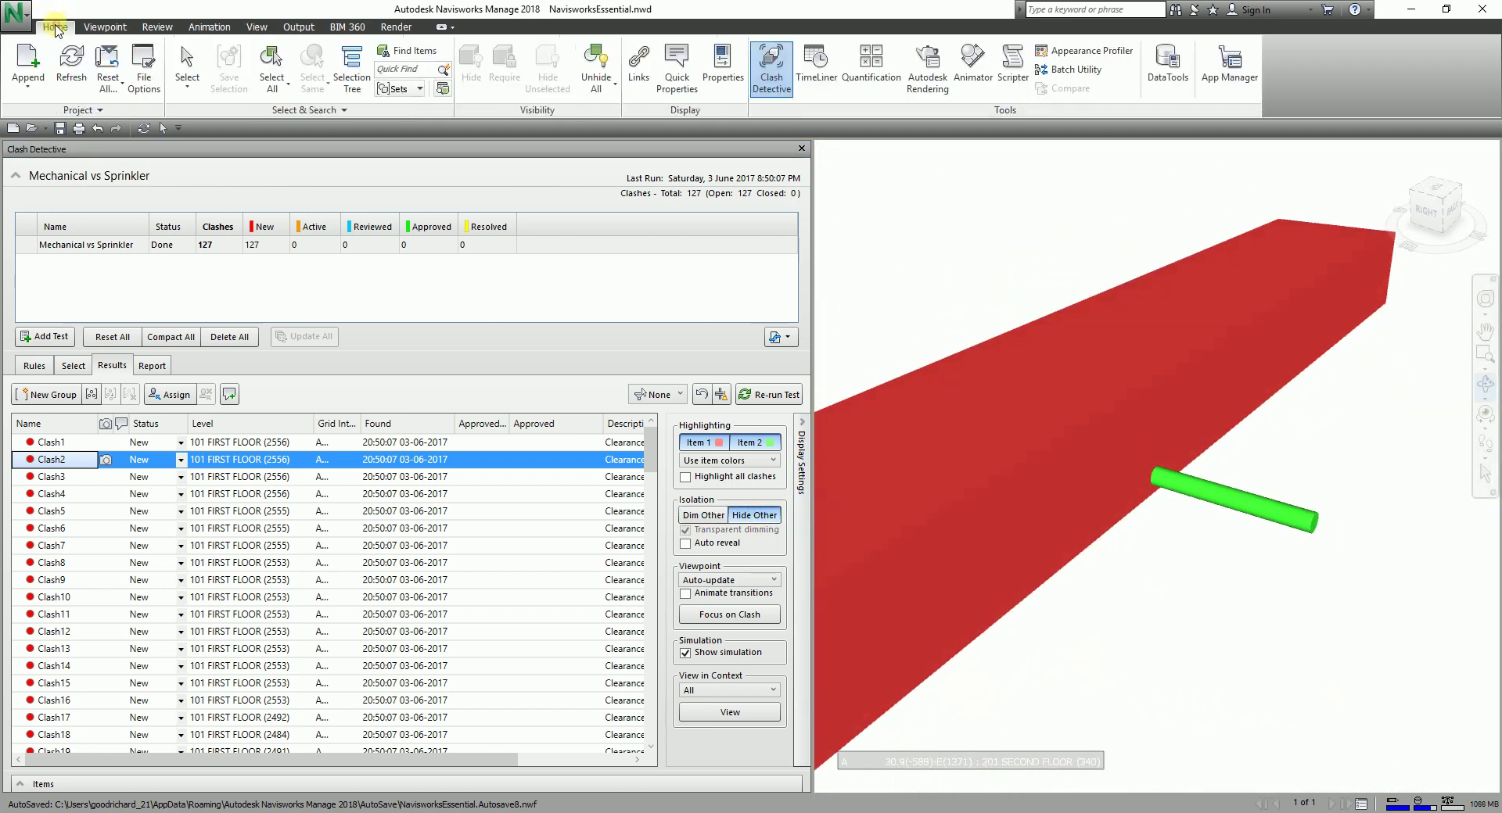
Show the Properties of the green sprinkler pipe, then of the red Rectangular Duct
left_click(187, 58)
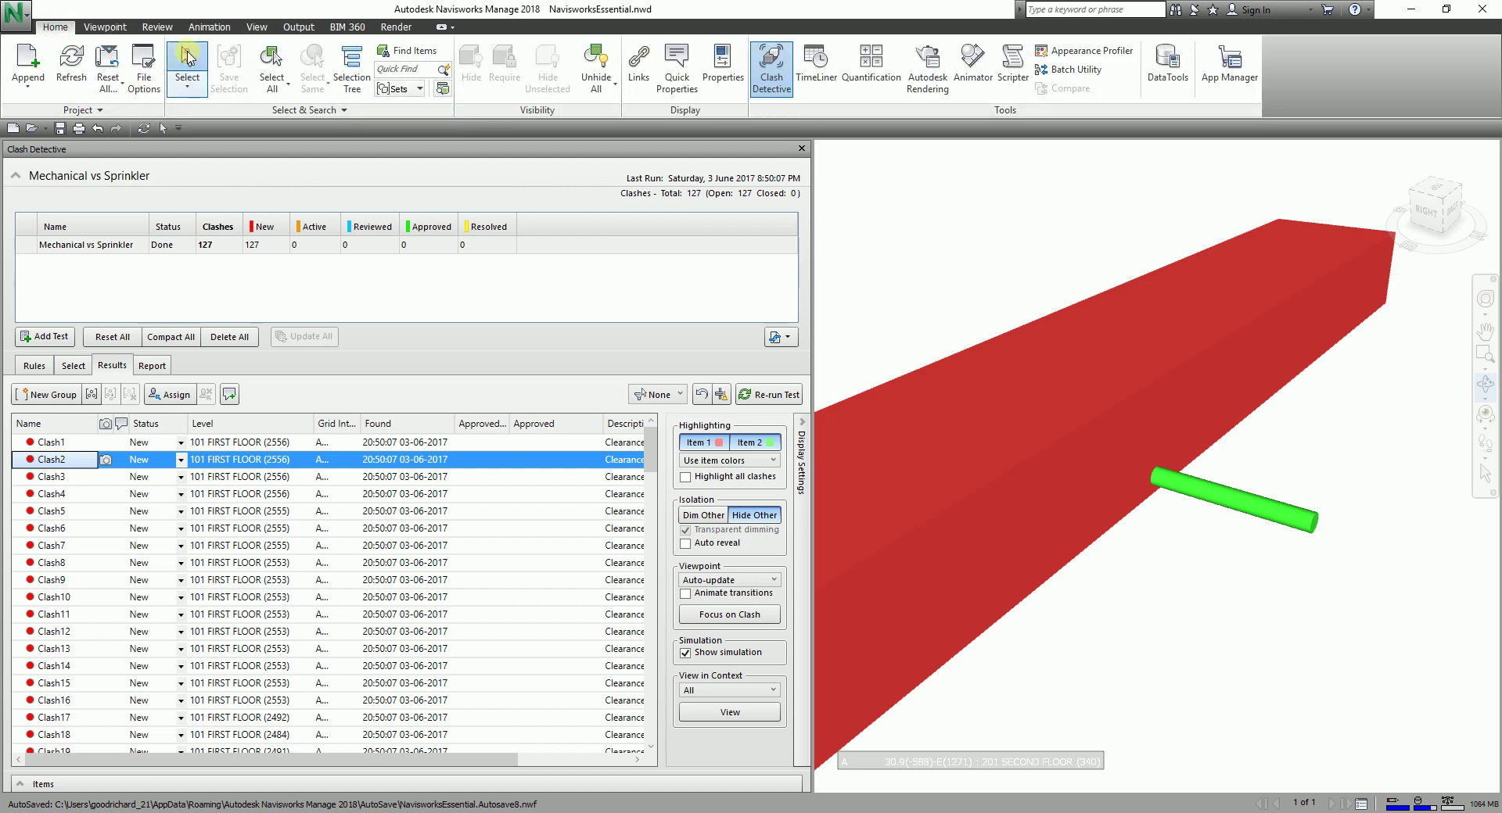
left_click(1184, 455)
left_click(1209, 483)
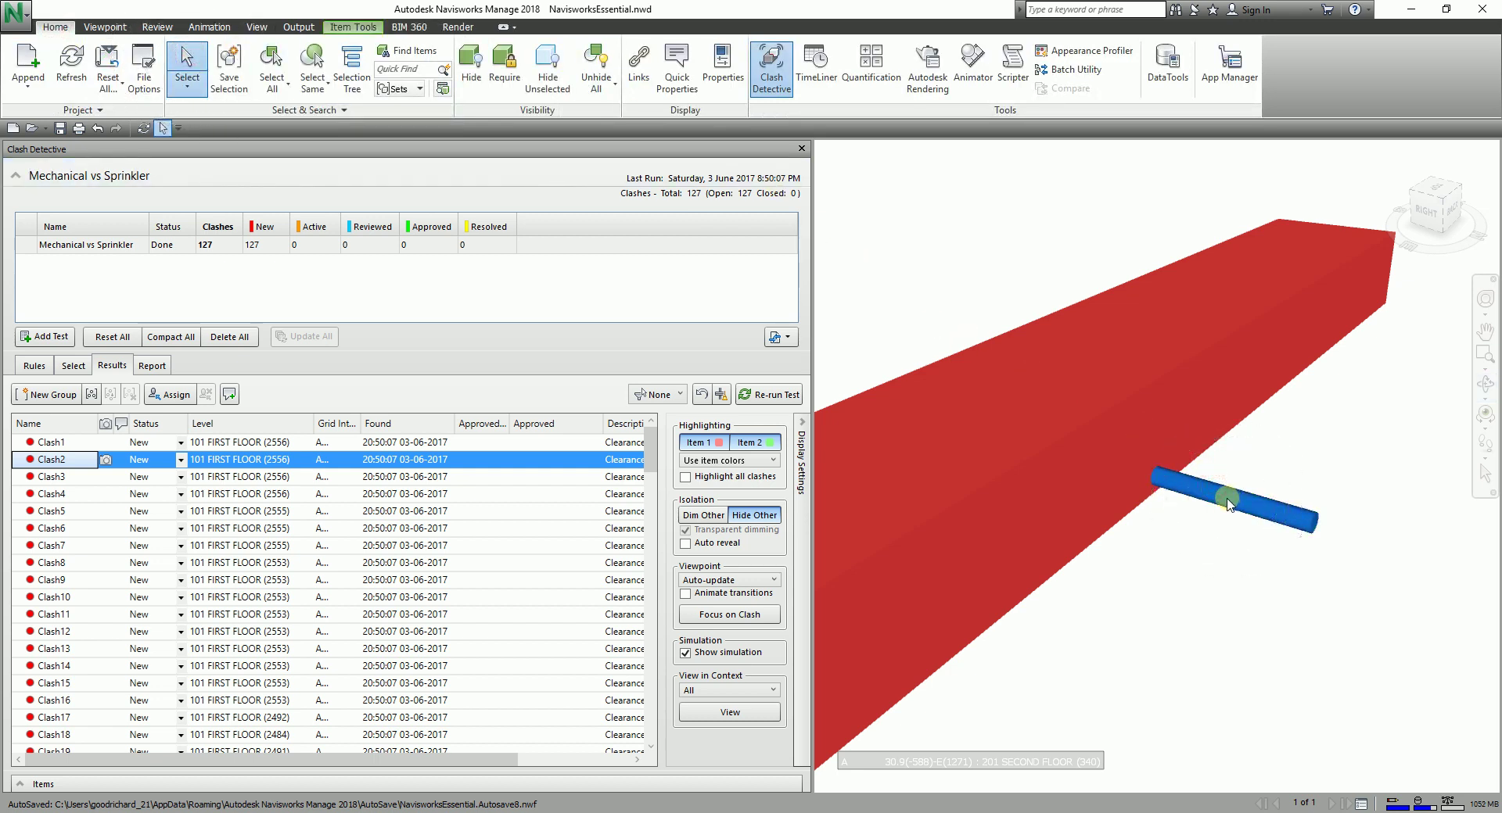
left_click(722, 71)
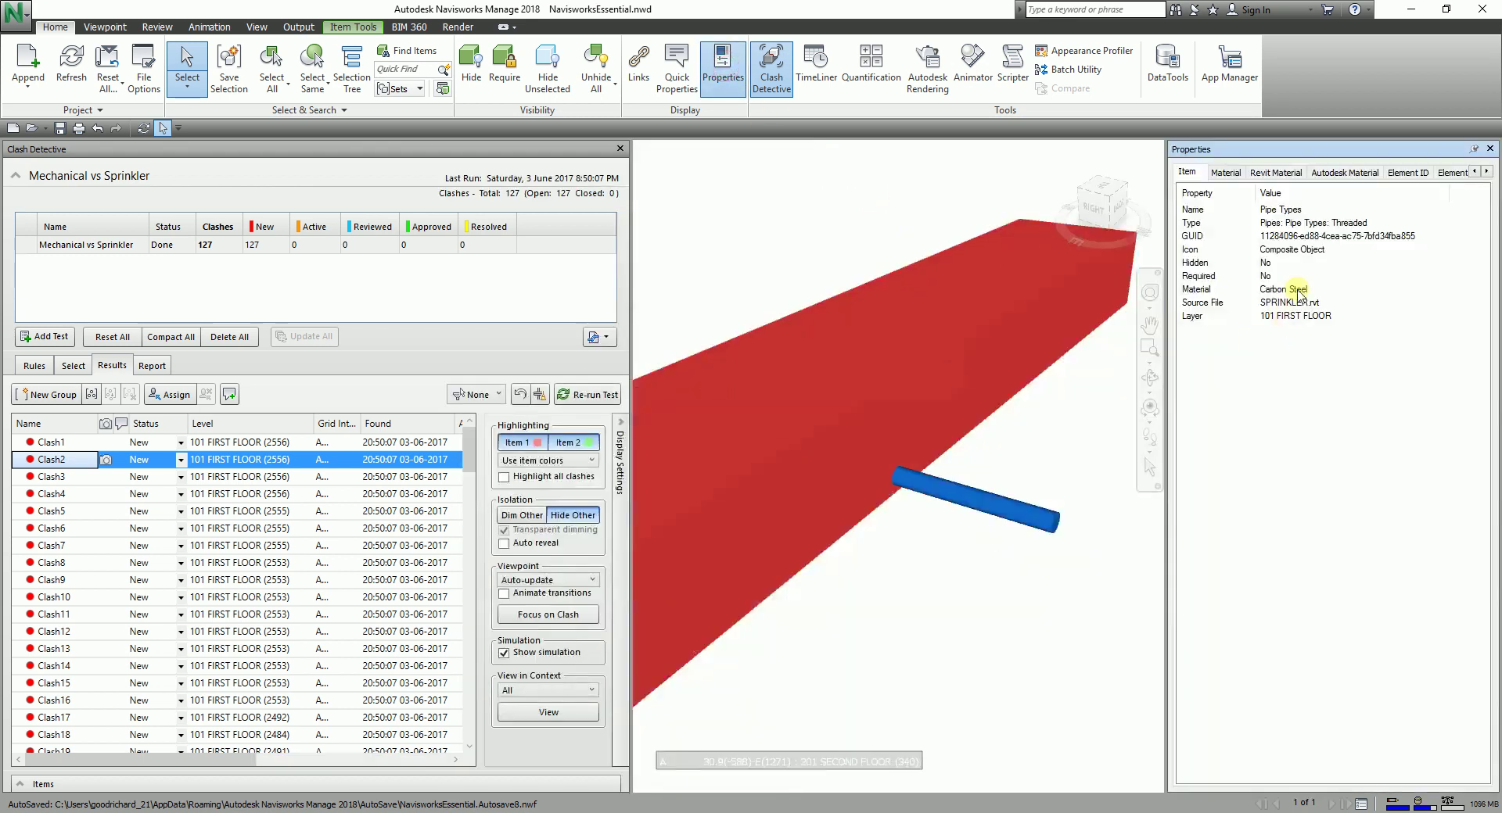
left_click(953, 335)
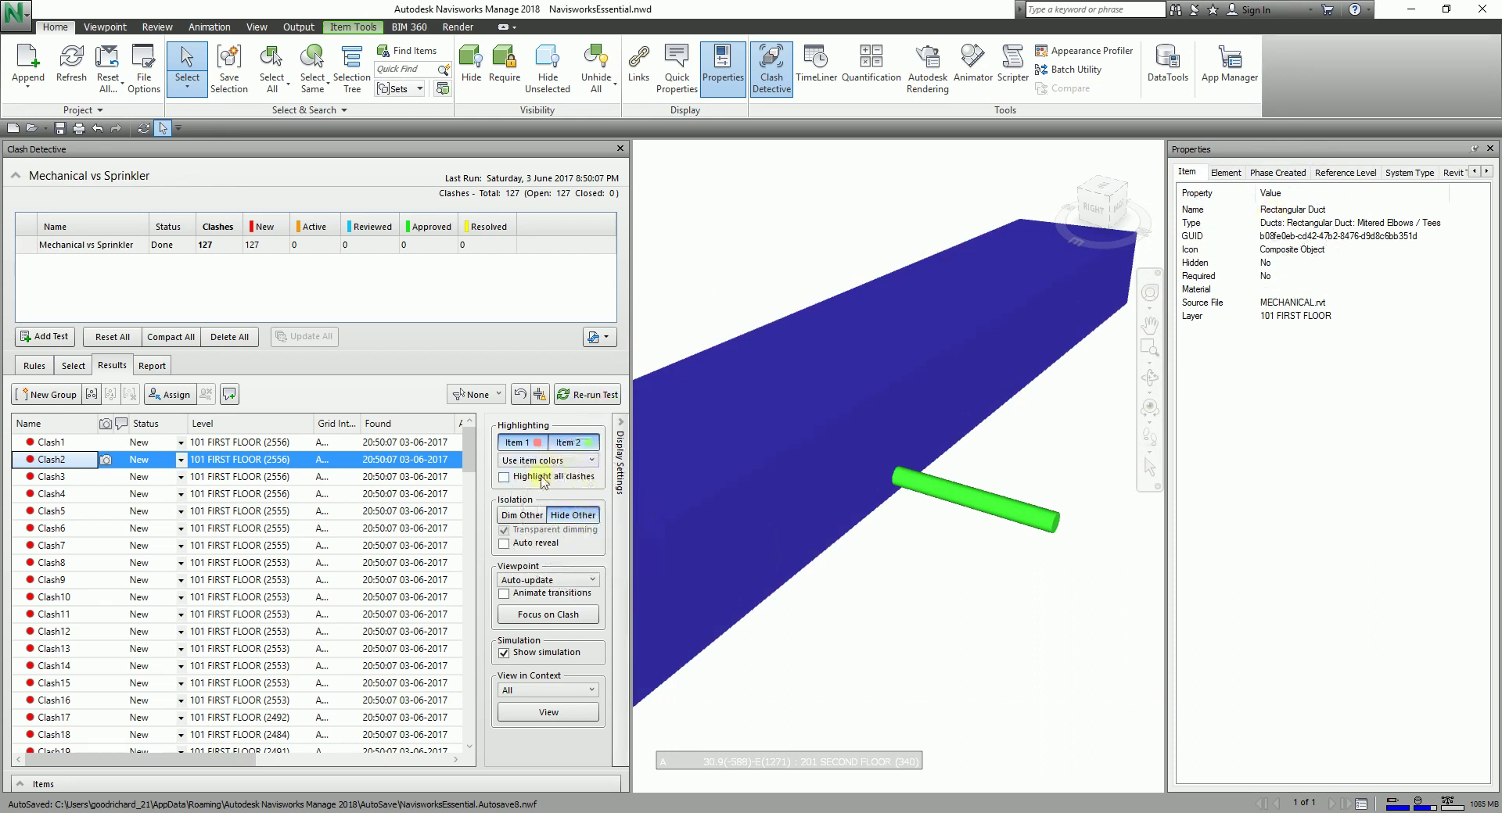
Dim the surrounding model and step through Clash6, Clash11, Clash15, Clash17, Clash6, ending on Clash10
left_click(529, 517)
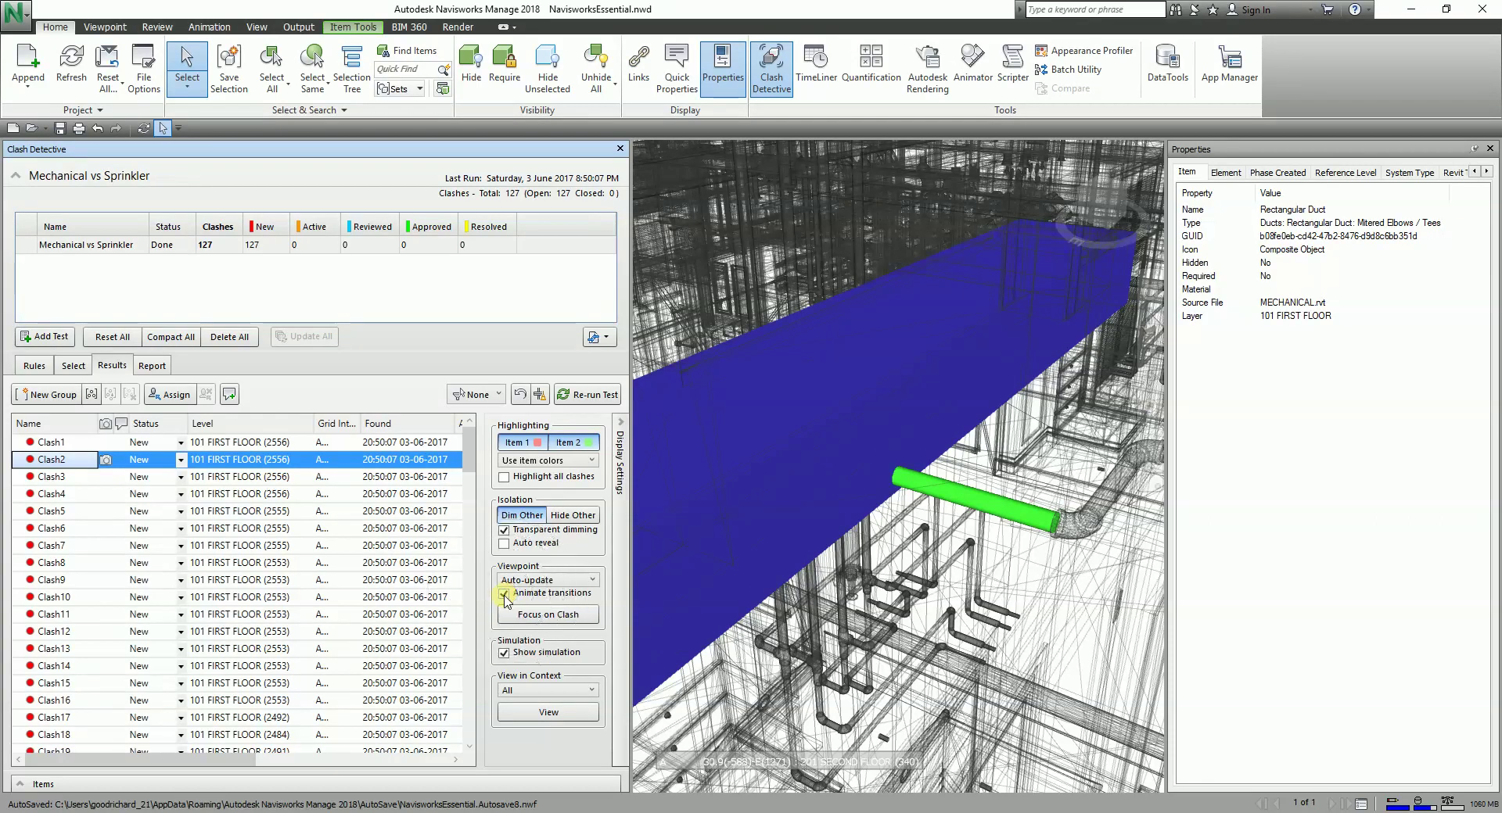
left_click(55, 531)
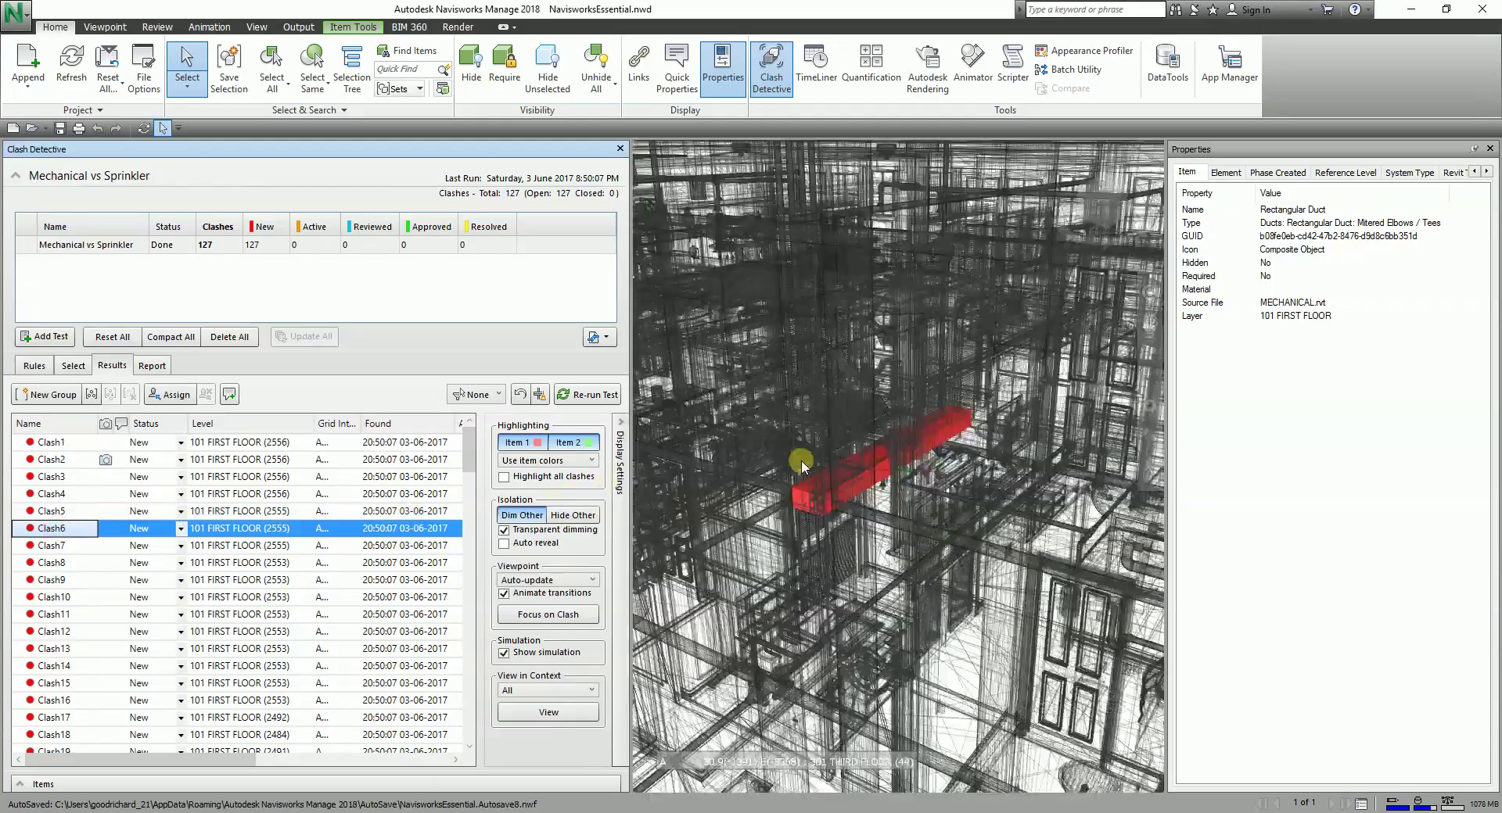
left_click(82, 614)
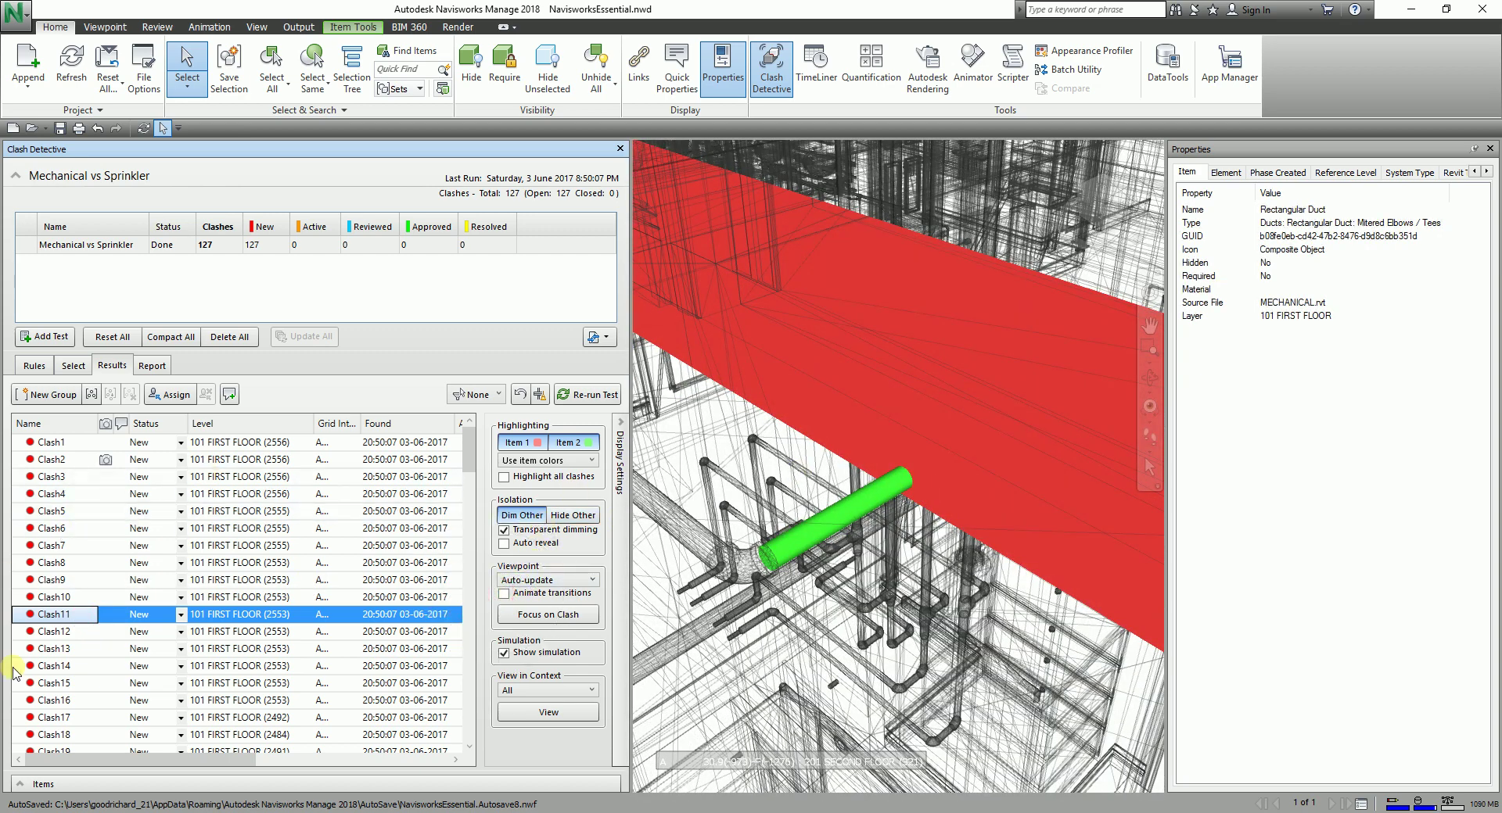
left_click(53, 685)
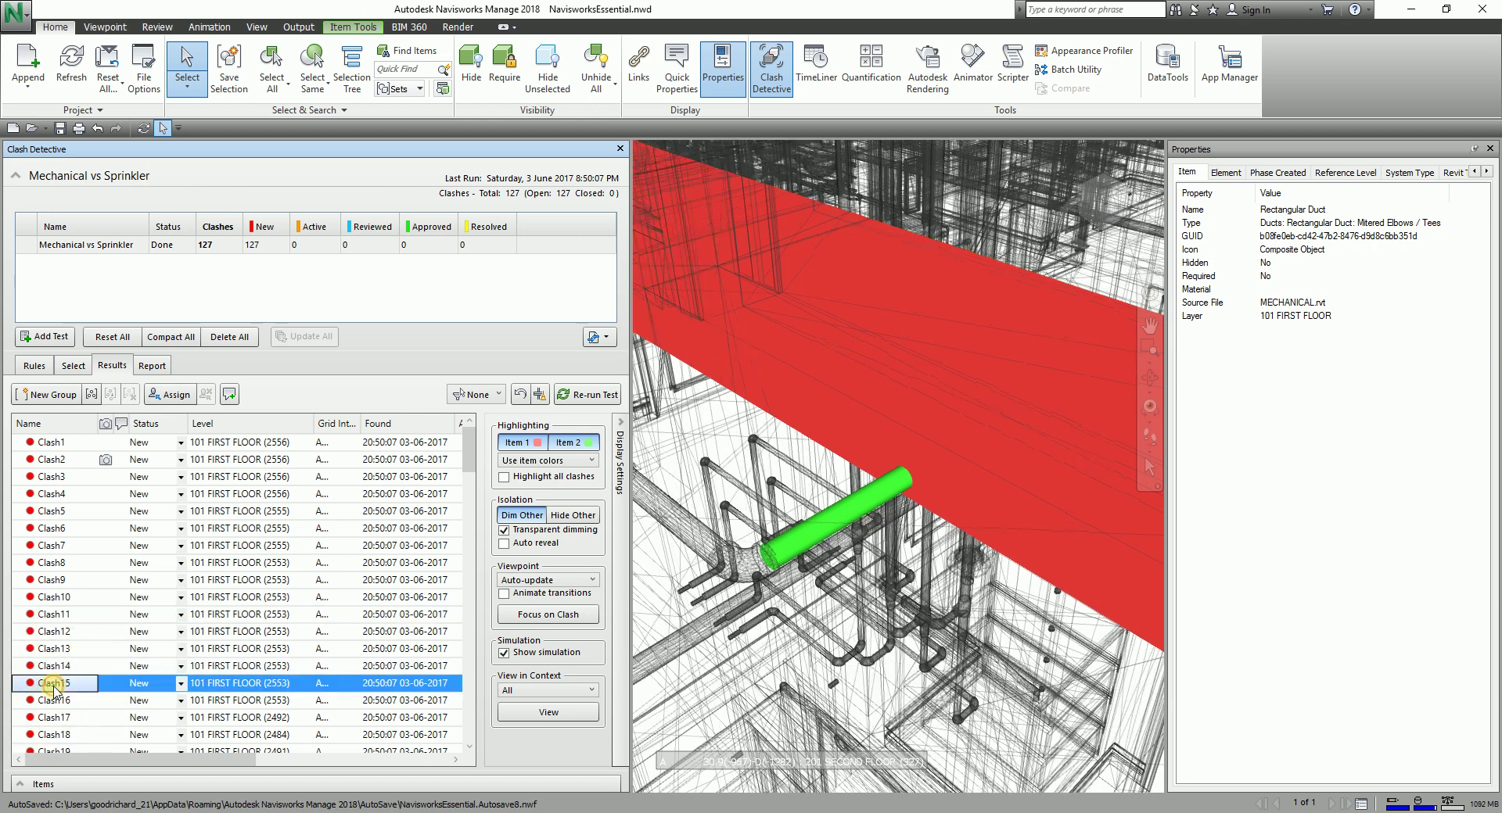
left_click(56, 718)
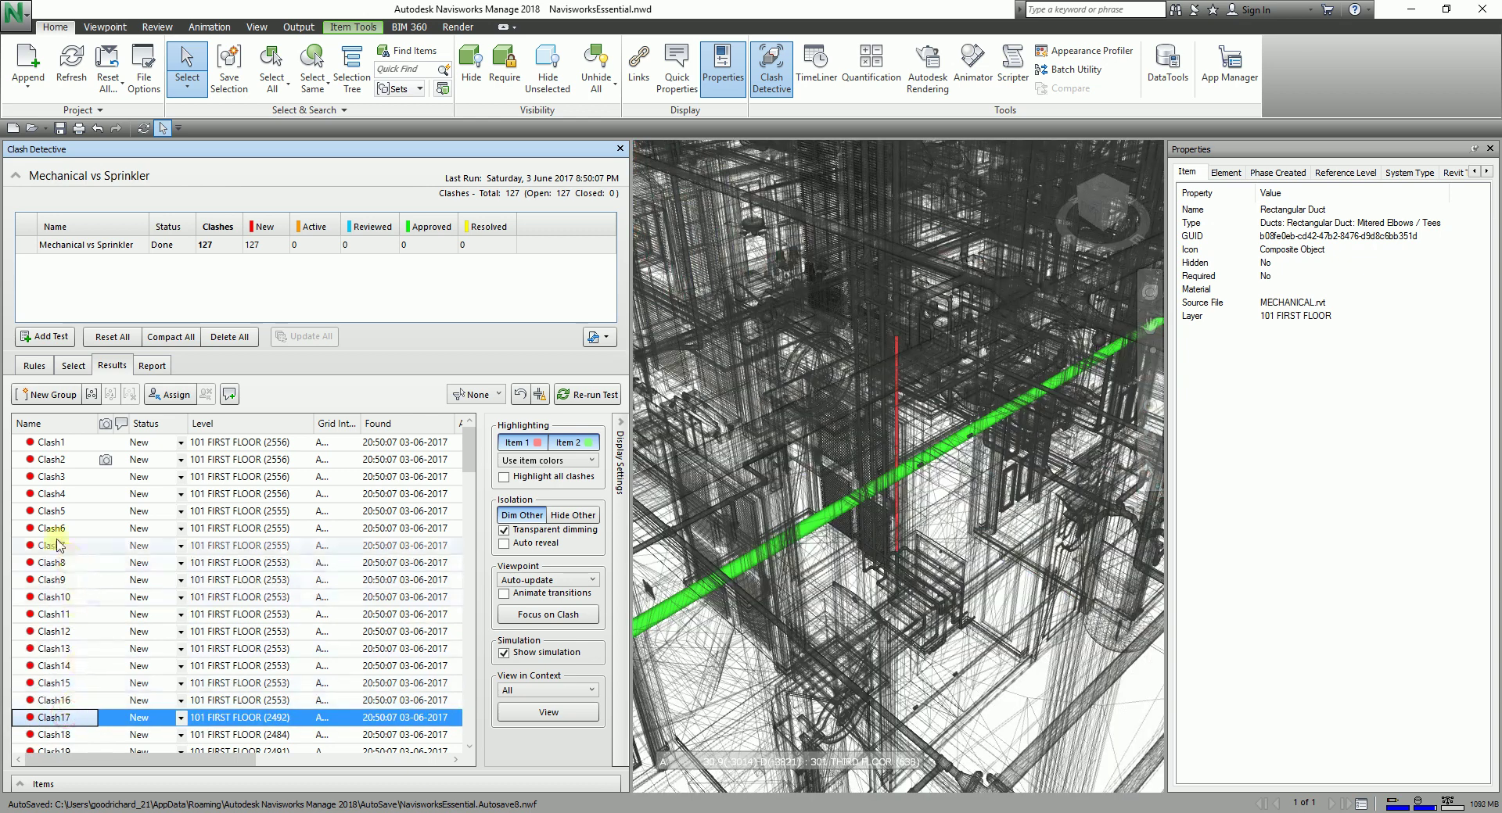
left_click(59, 531)
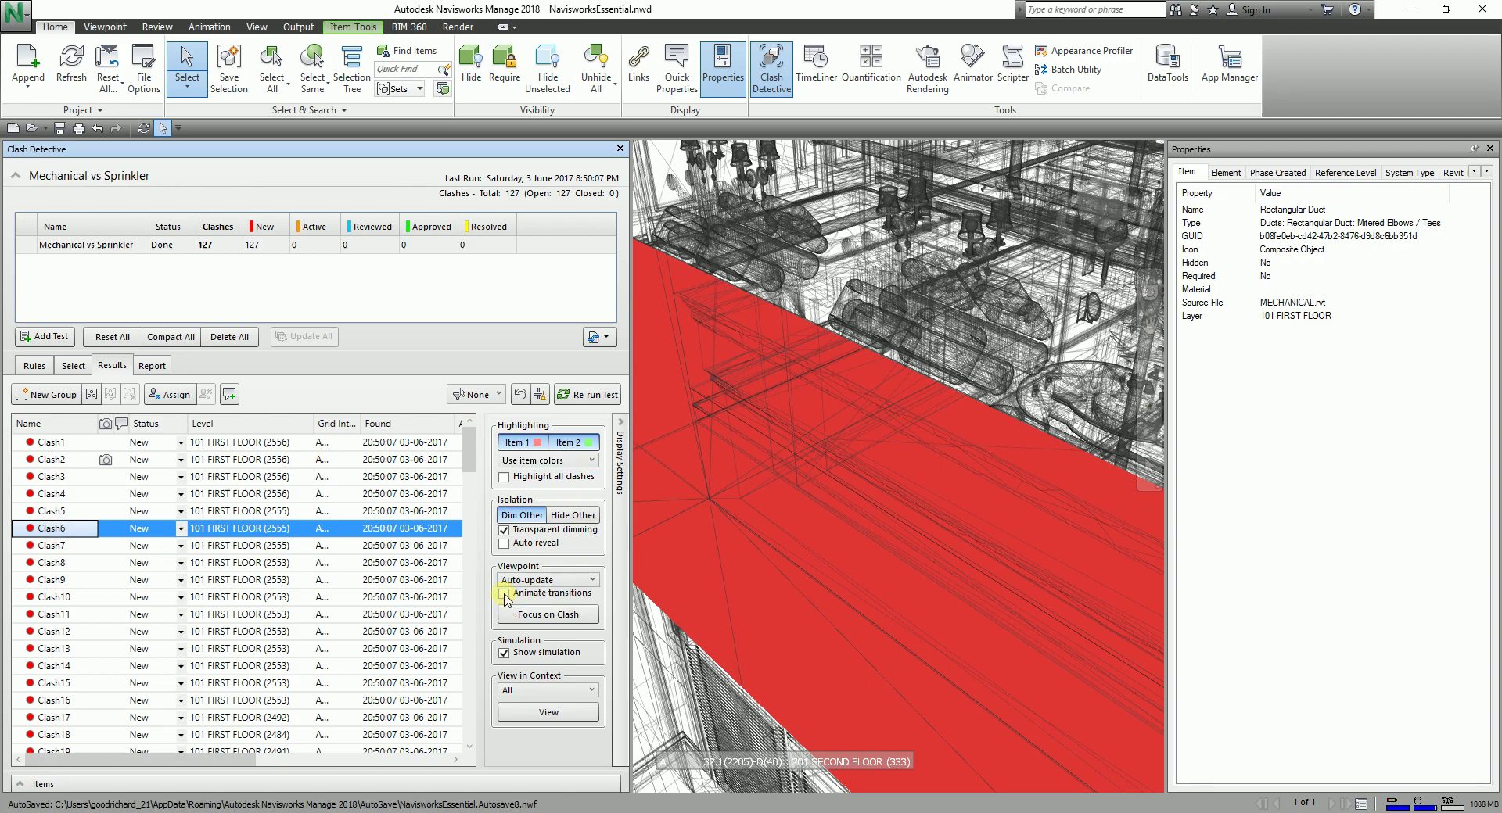
left_click(57, 598)
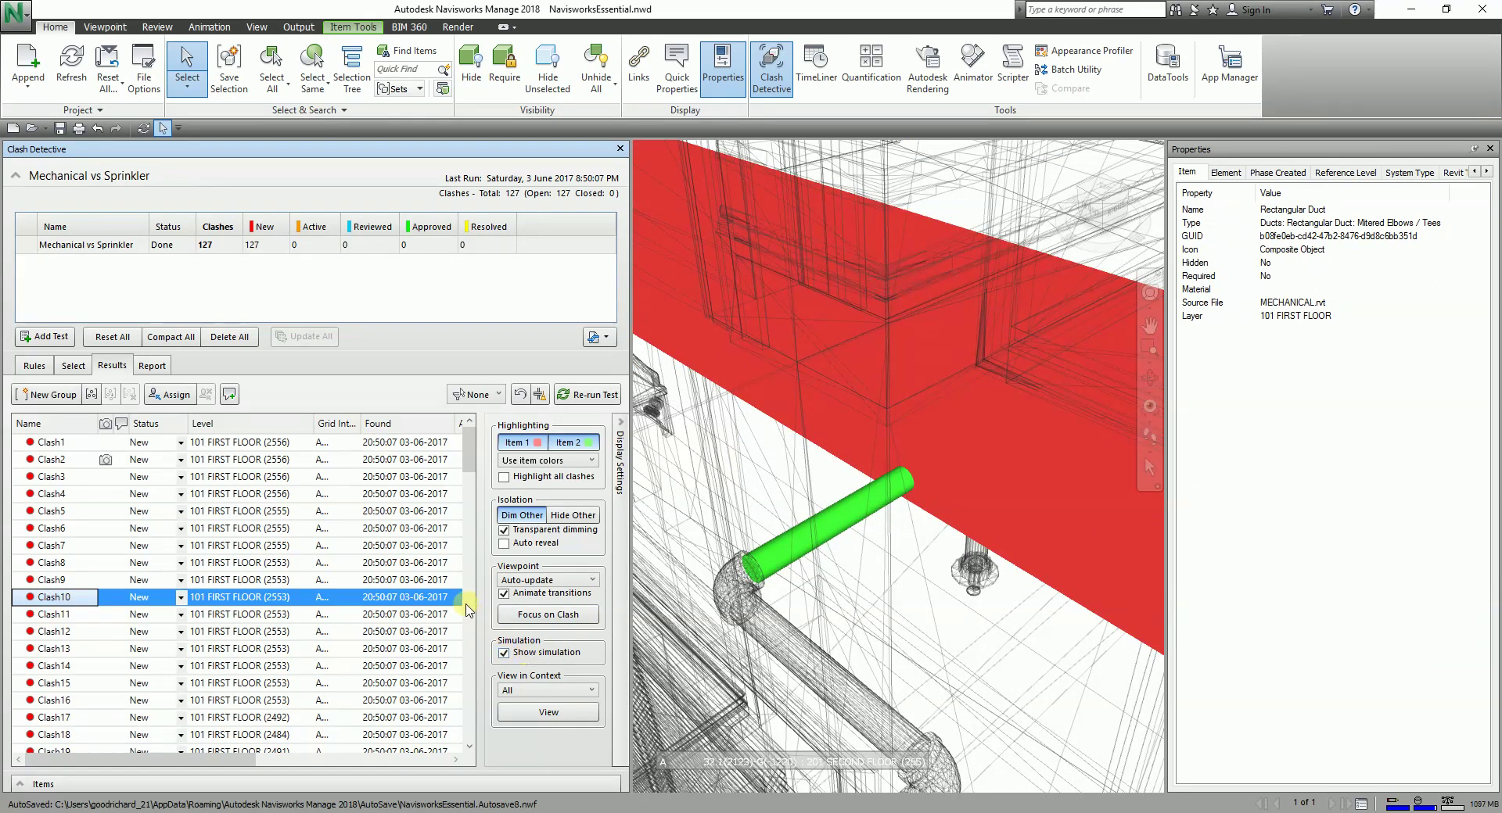
Scroll to the bottom of the clash results and select Clash127
left_click_drag(468, 454, 445, 758)
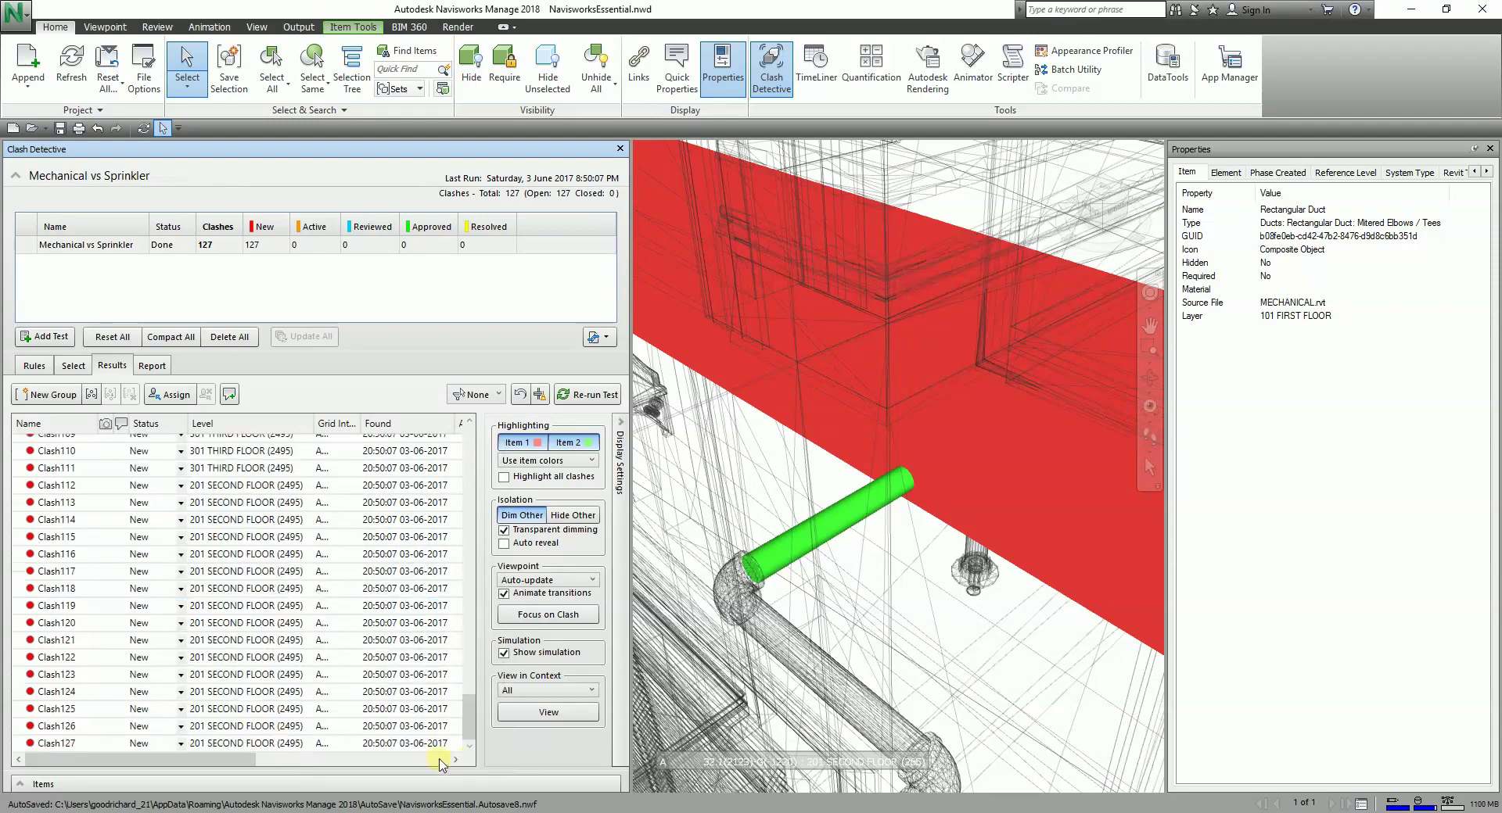
left_click(62, 743)
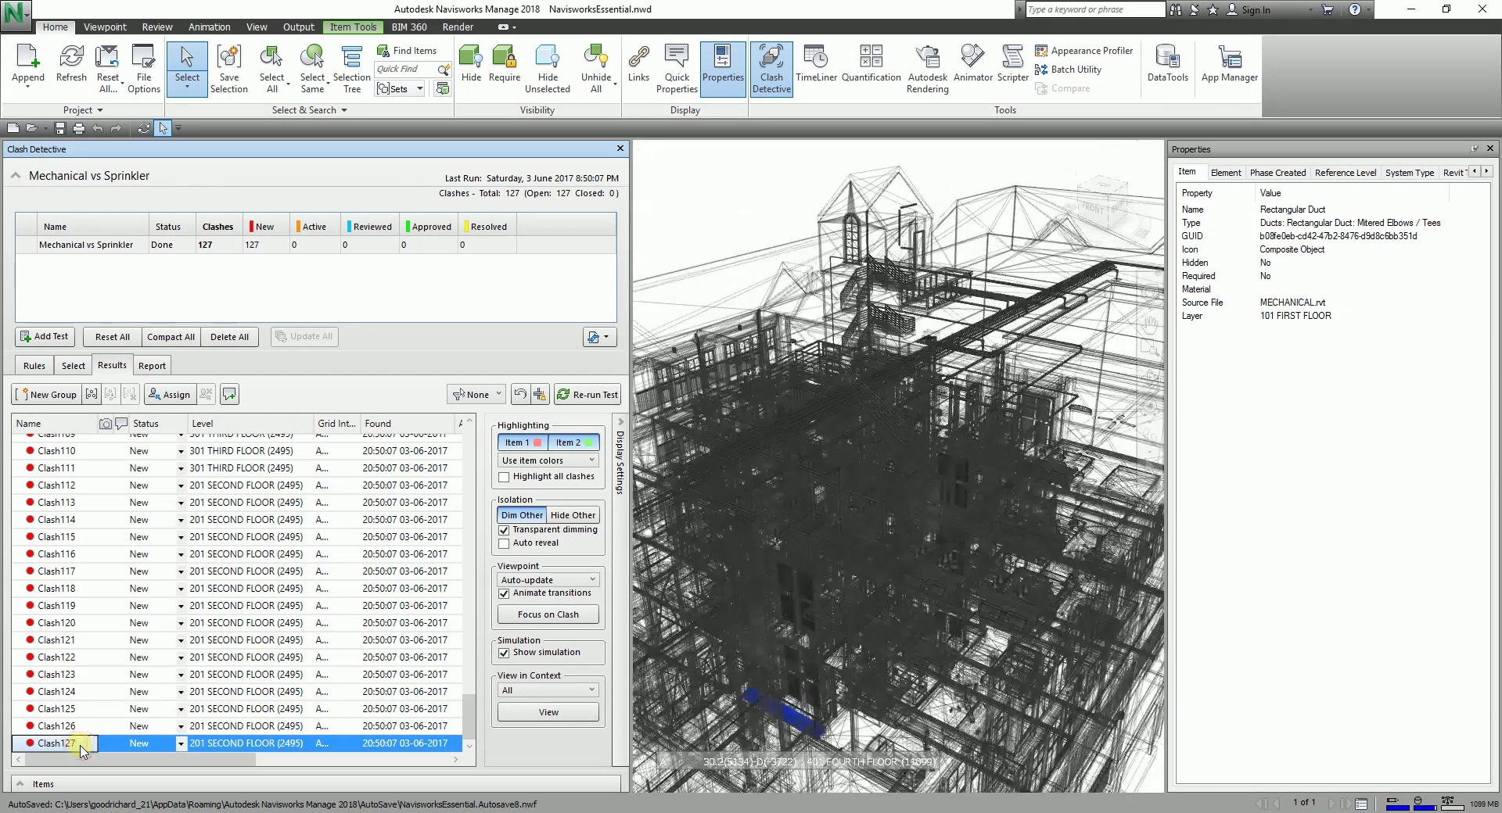
left_click(942, 471)
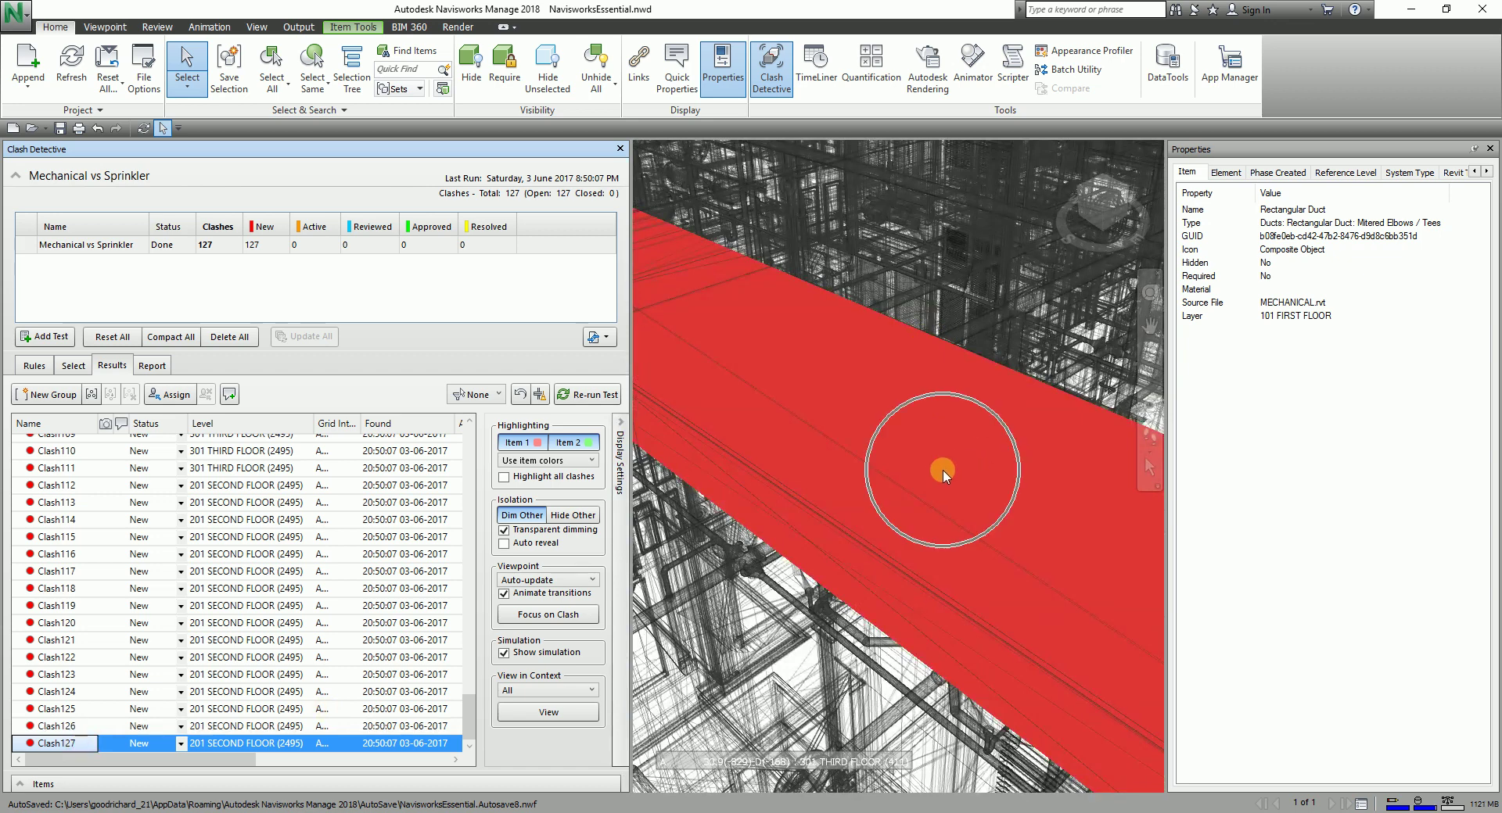
Orbit around Clash127's pivot to see the duct and sprinkler pipe side-on
mouse_move(1153, 338)
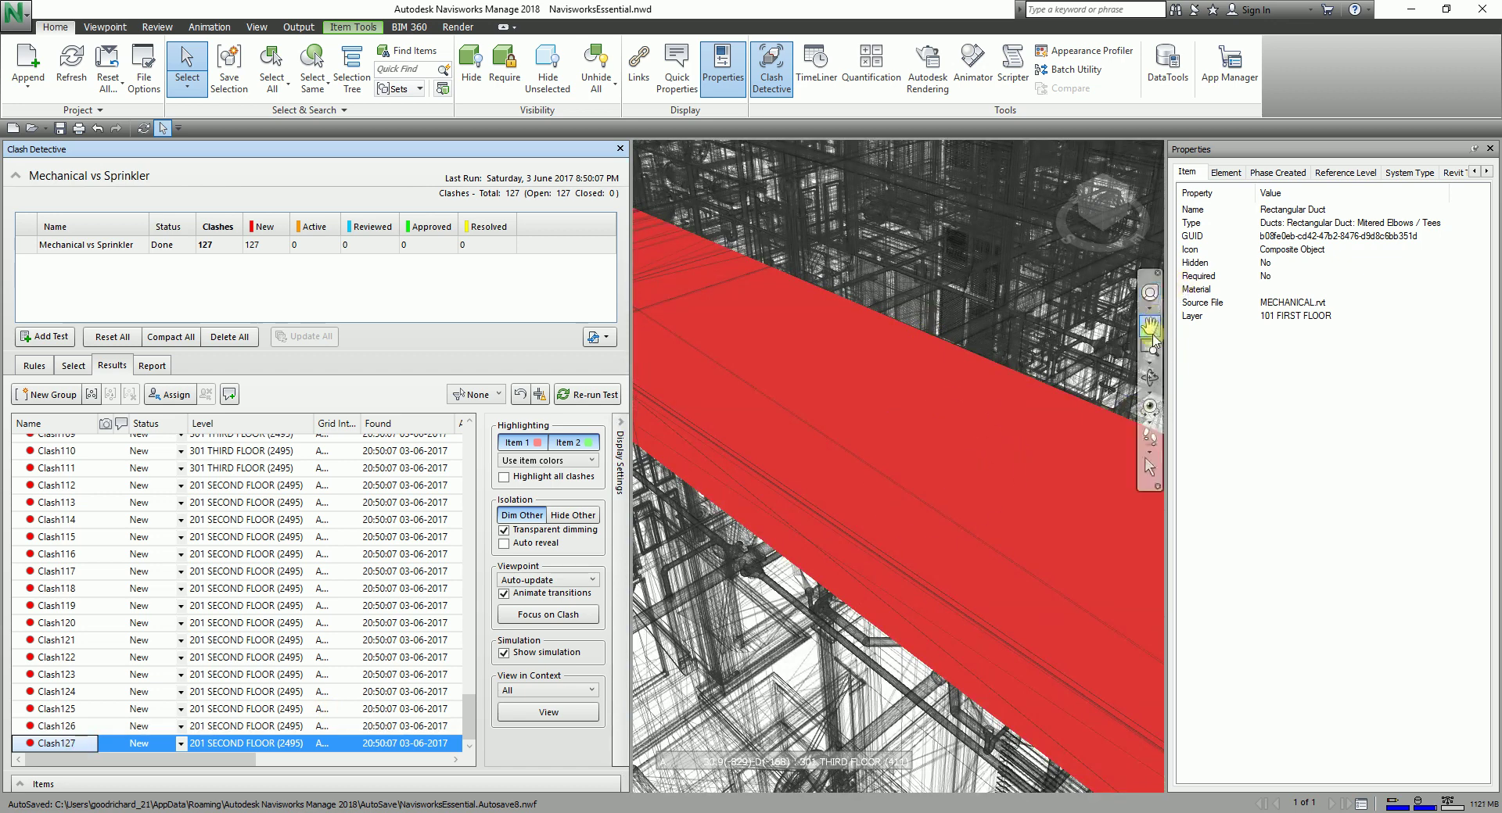
left_click(1150, 379)
left_click(1150, 380)
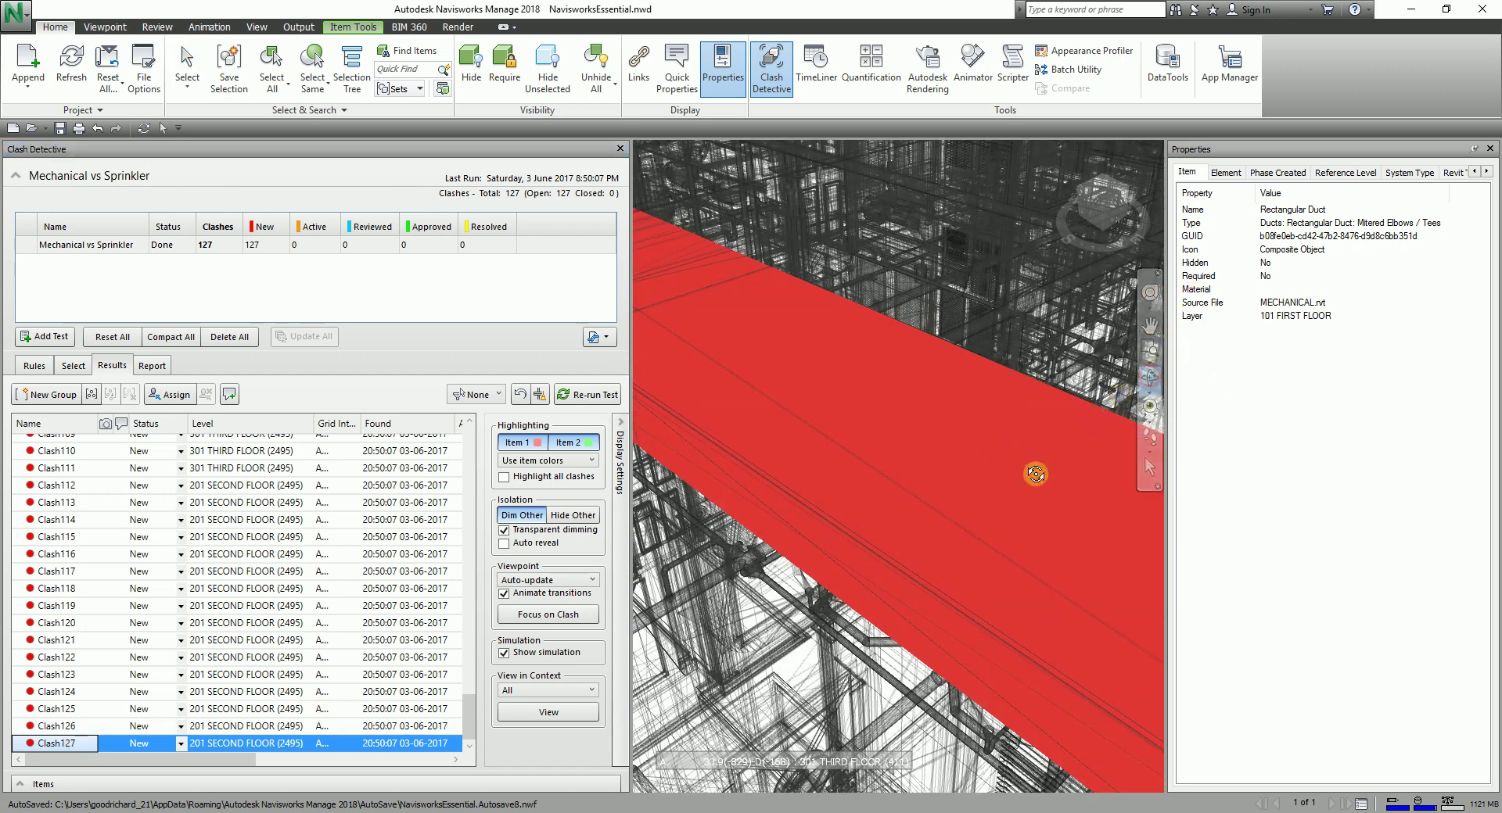
left_click_drag(1027, 495, 898, 418)
left_click_drag(899, 470, 845, 462)
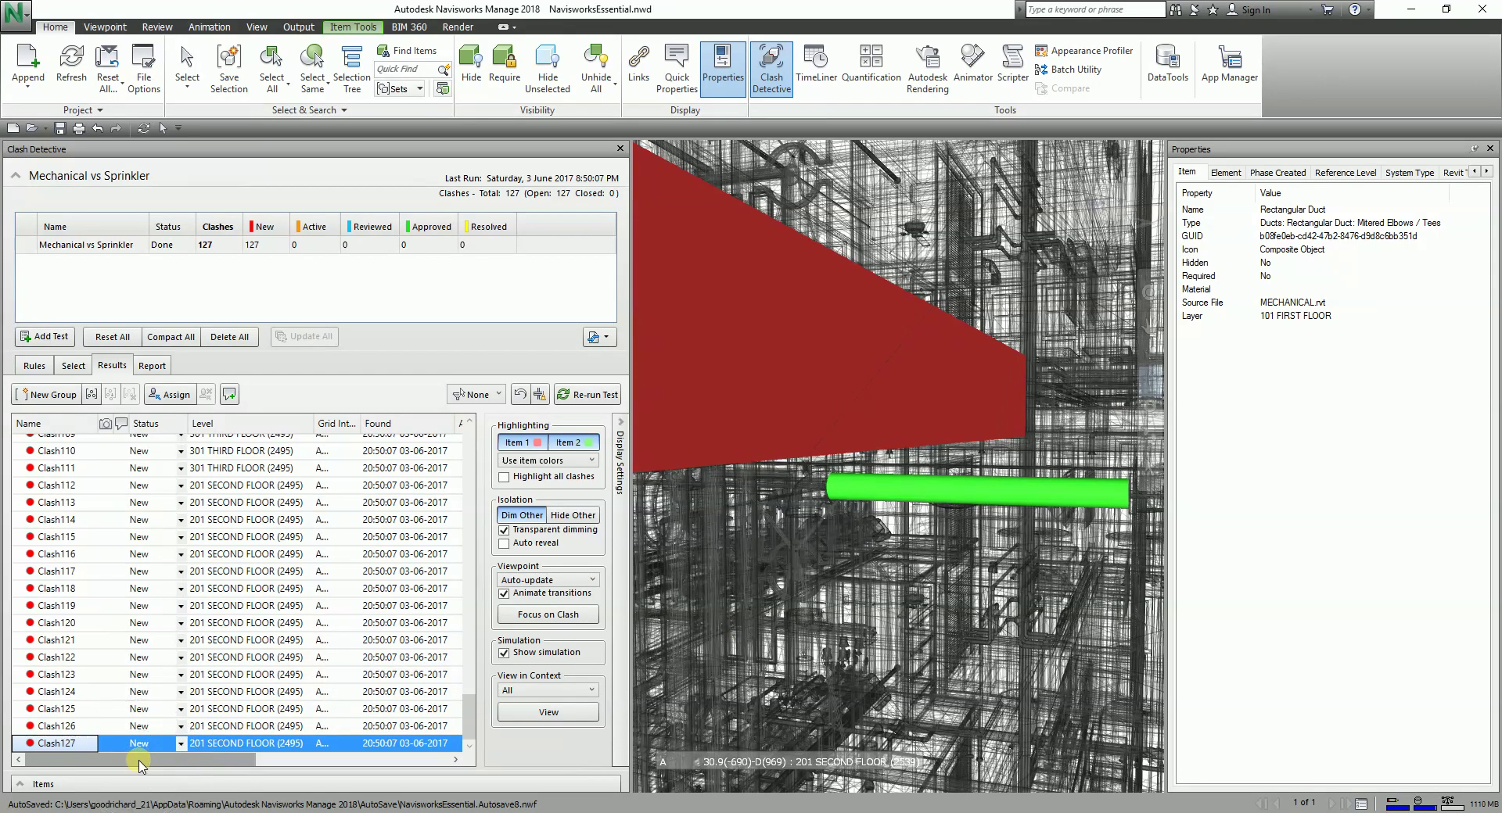
left_click_drag(140, 763, 358, 778)
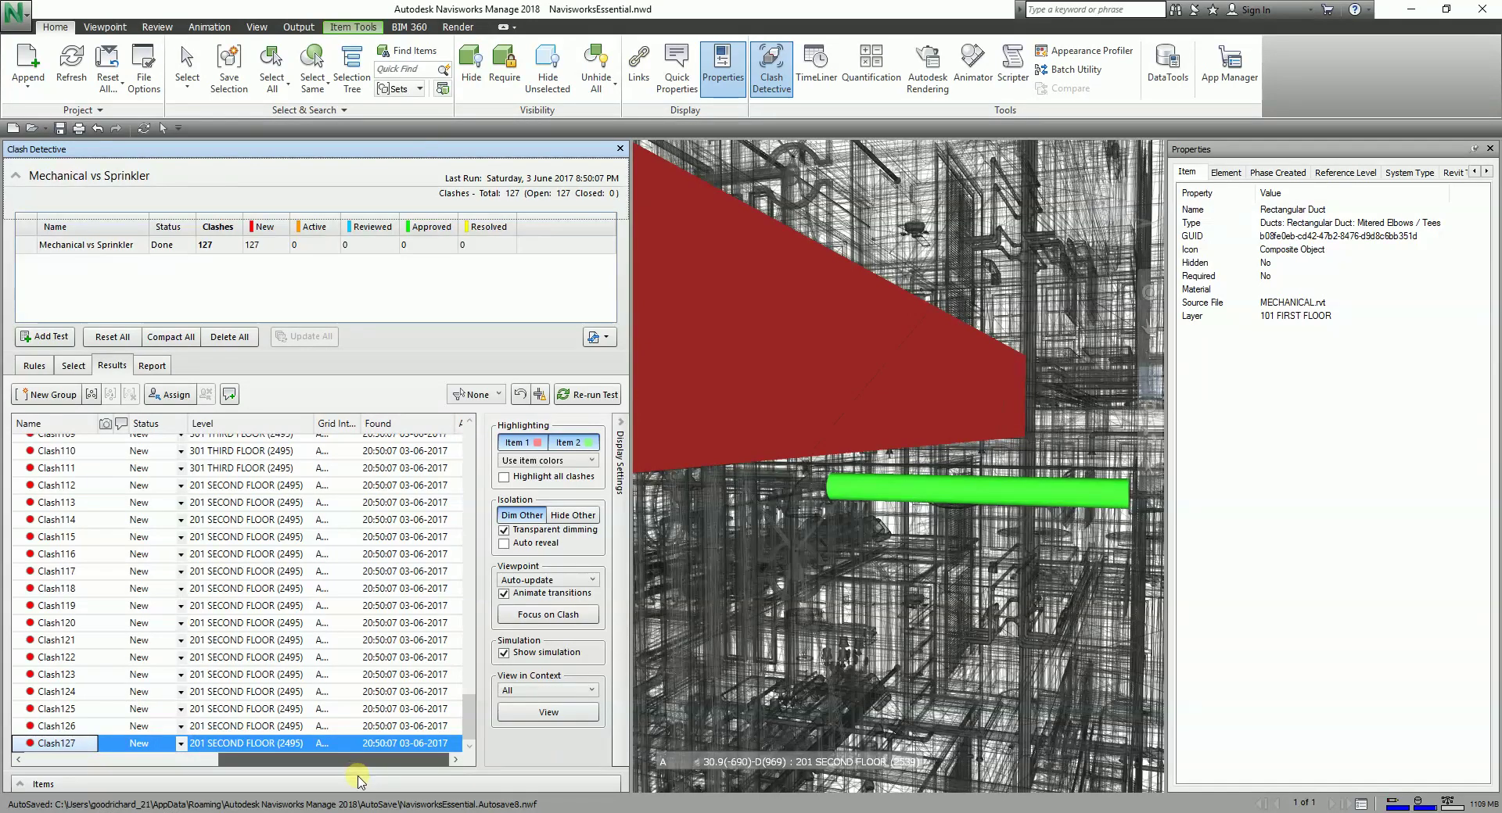
left_click(73, 365)
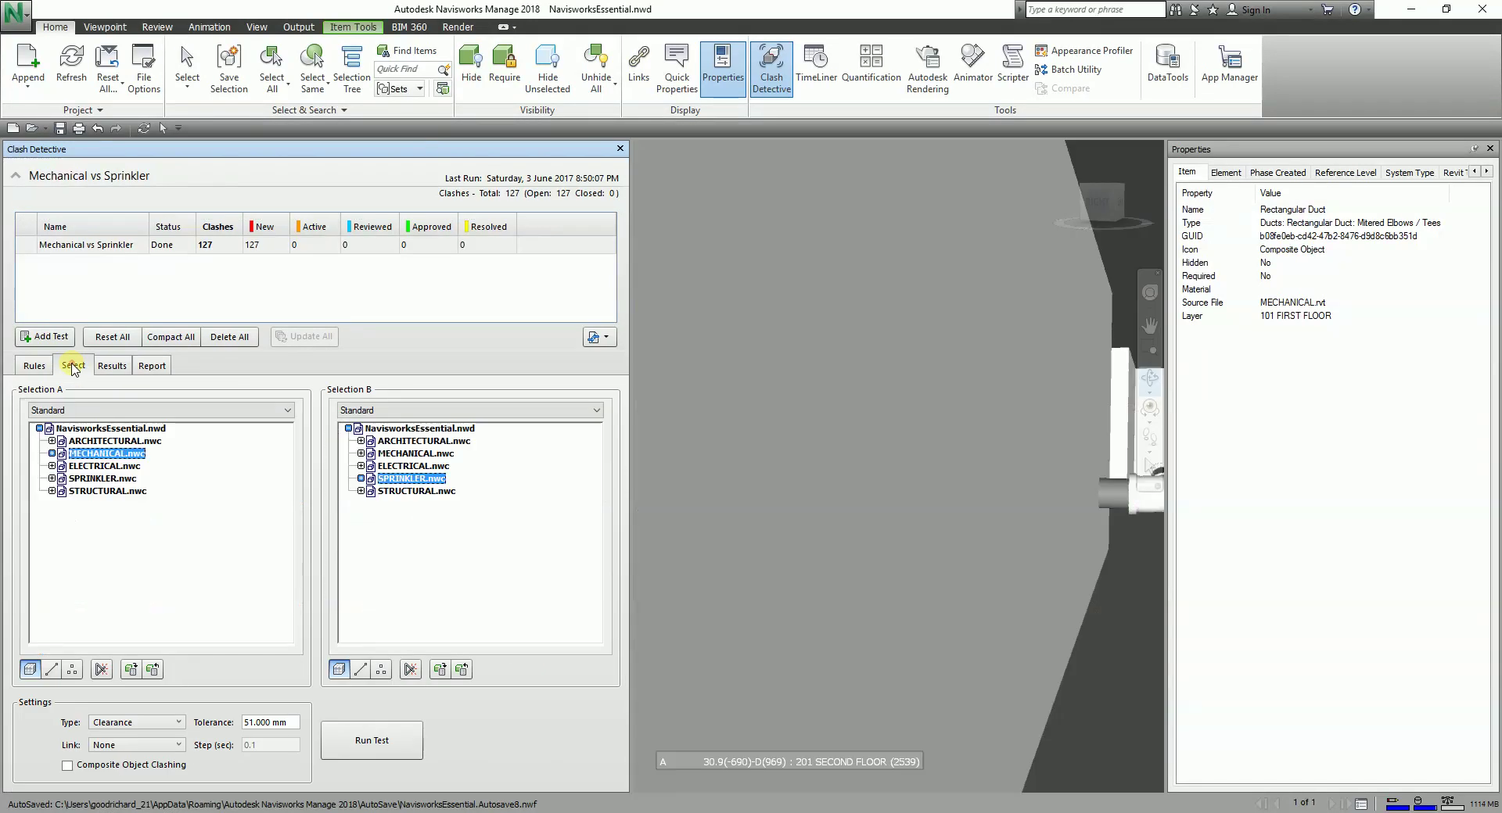
left_click(275, 724)
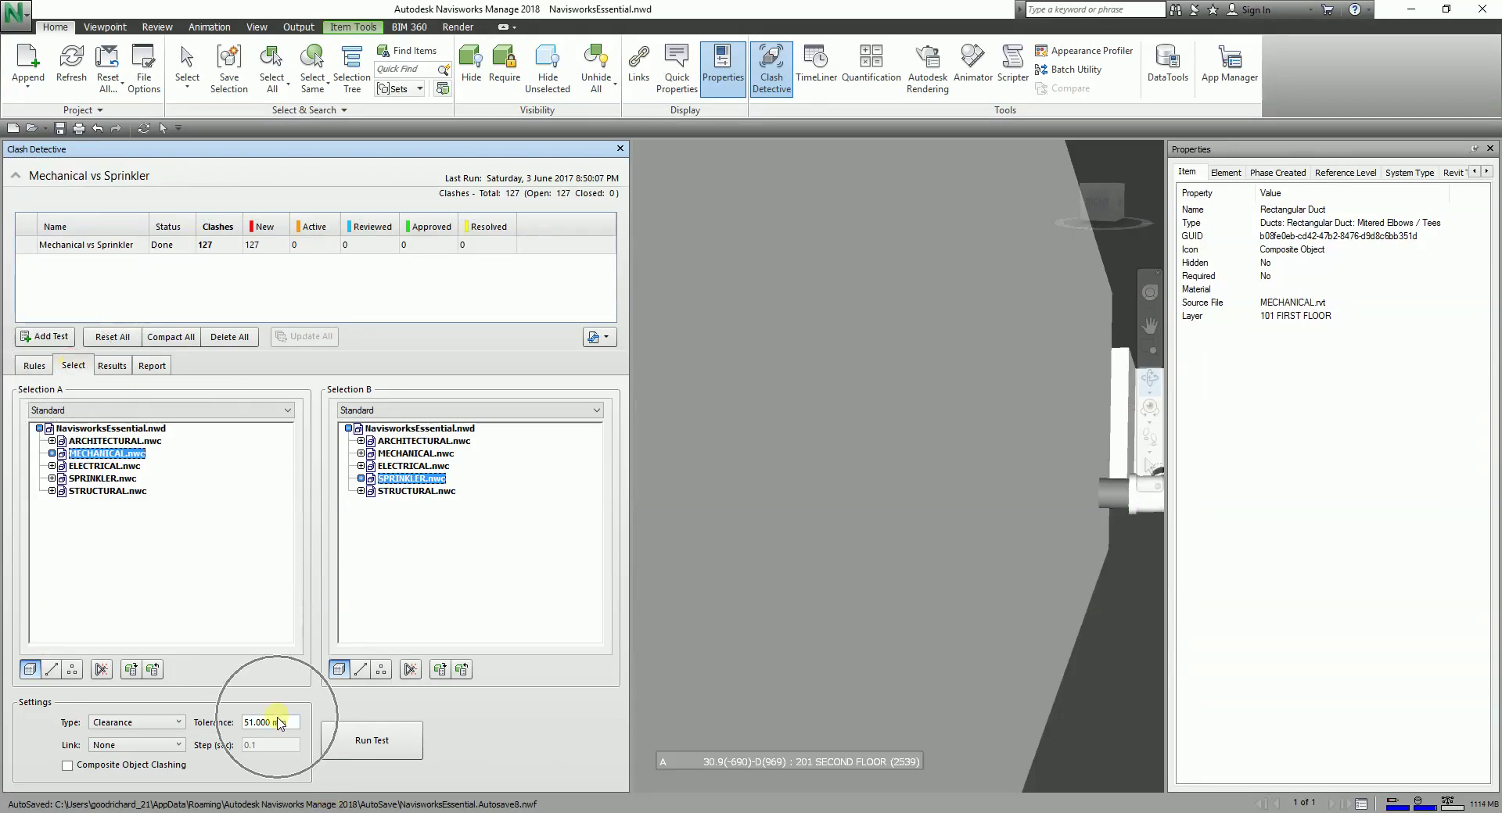
left_click(276, 726)
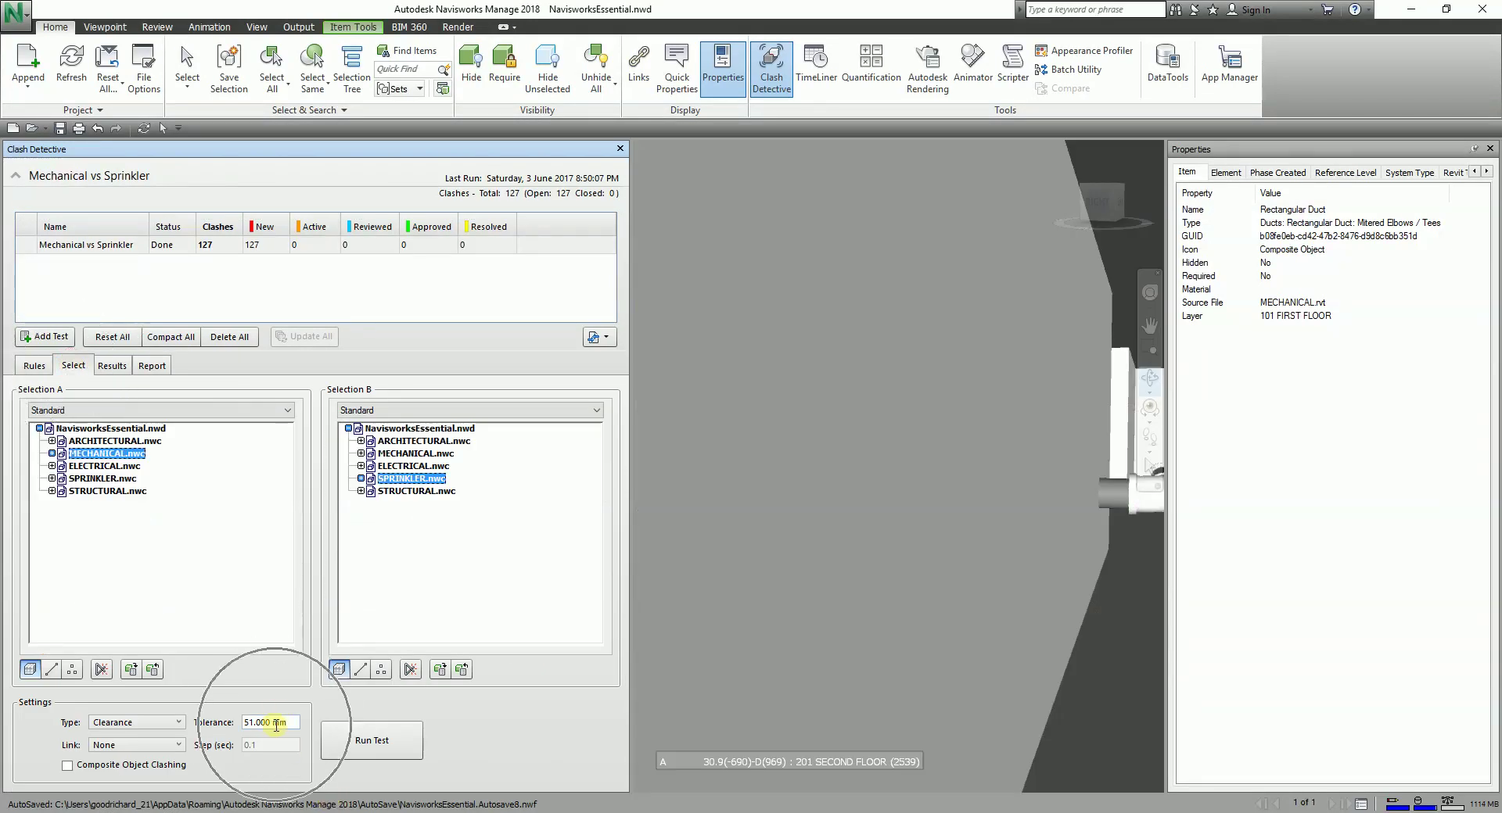
left_click(112, 366)
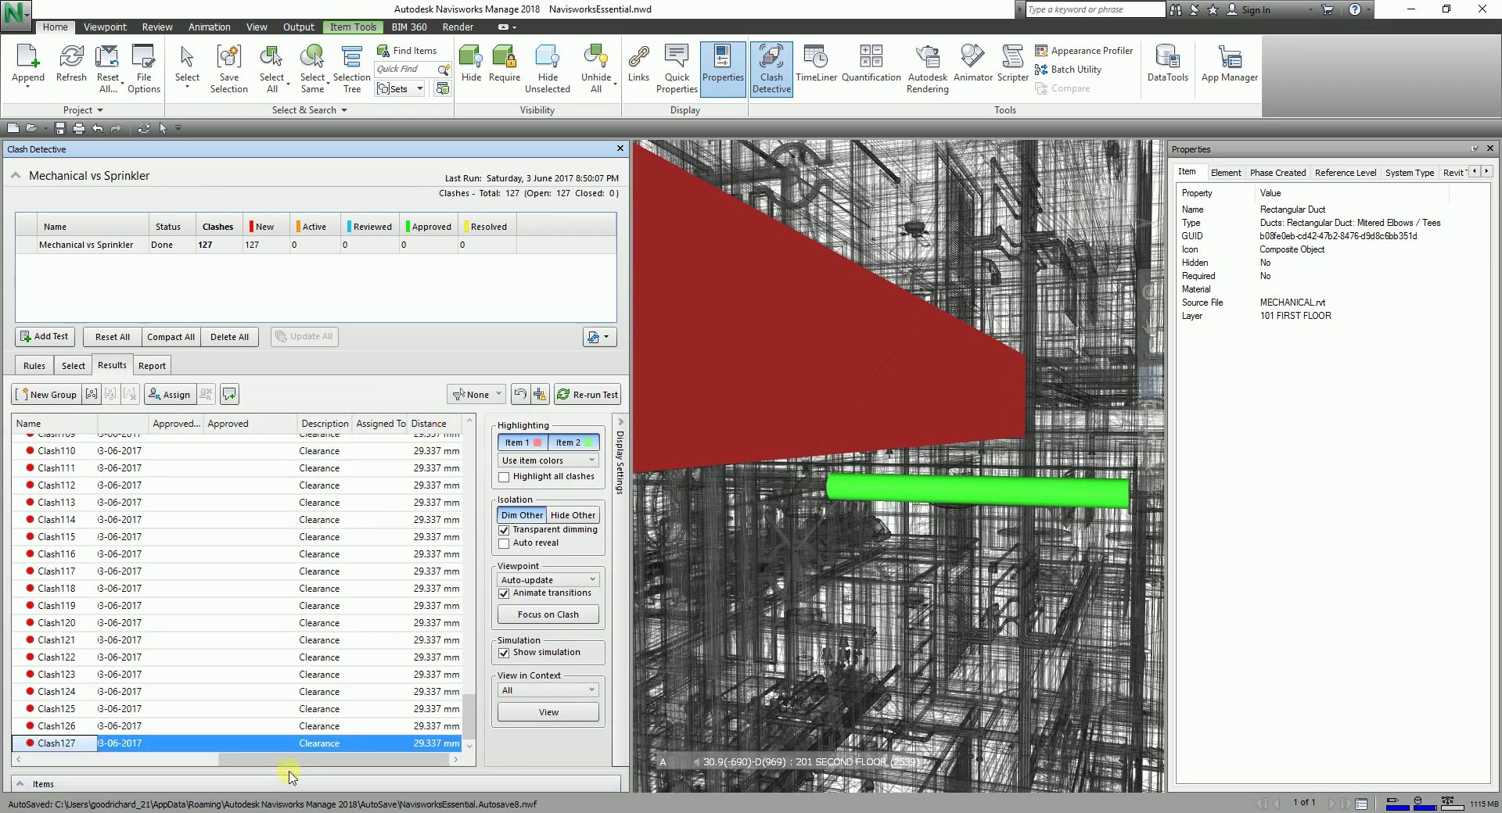
left_click_drag(293, 757, 453, 760)
mouse_move(924, 455)
middle_mouse_down("shift")
mouse_move(982, 542)
mouse_move(866, 471)
mouse_move(896, 460)
middle_mouse_up("shift")
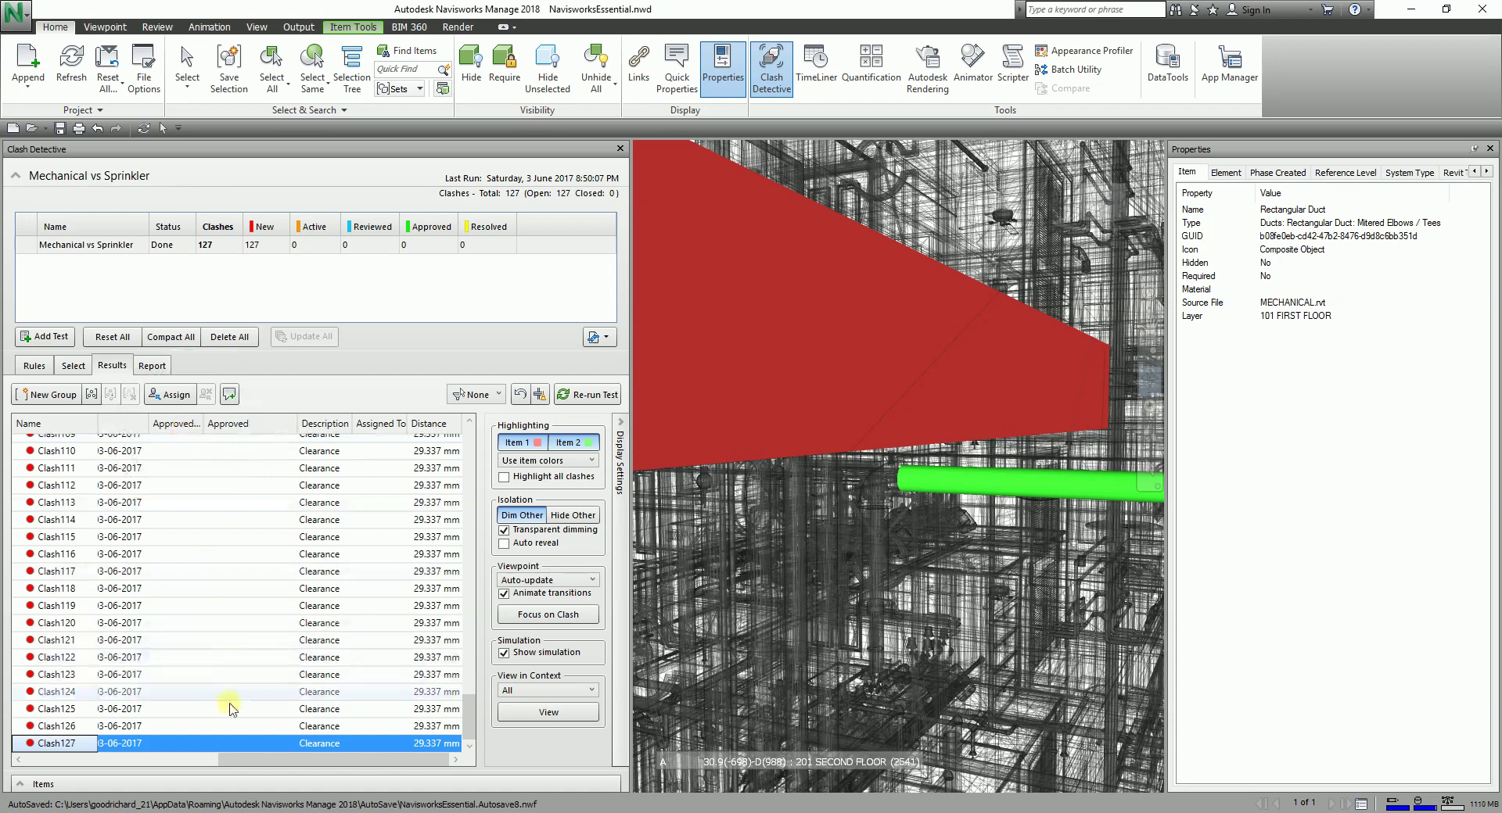
left_click(175, 744)
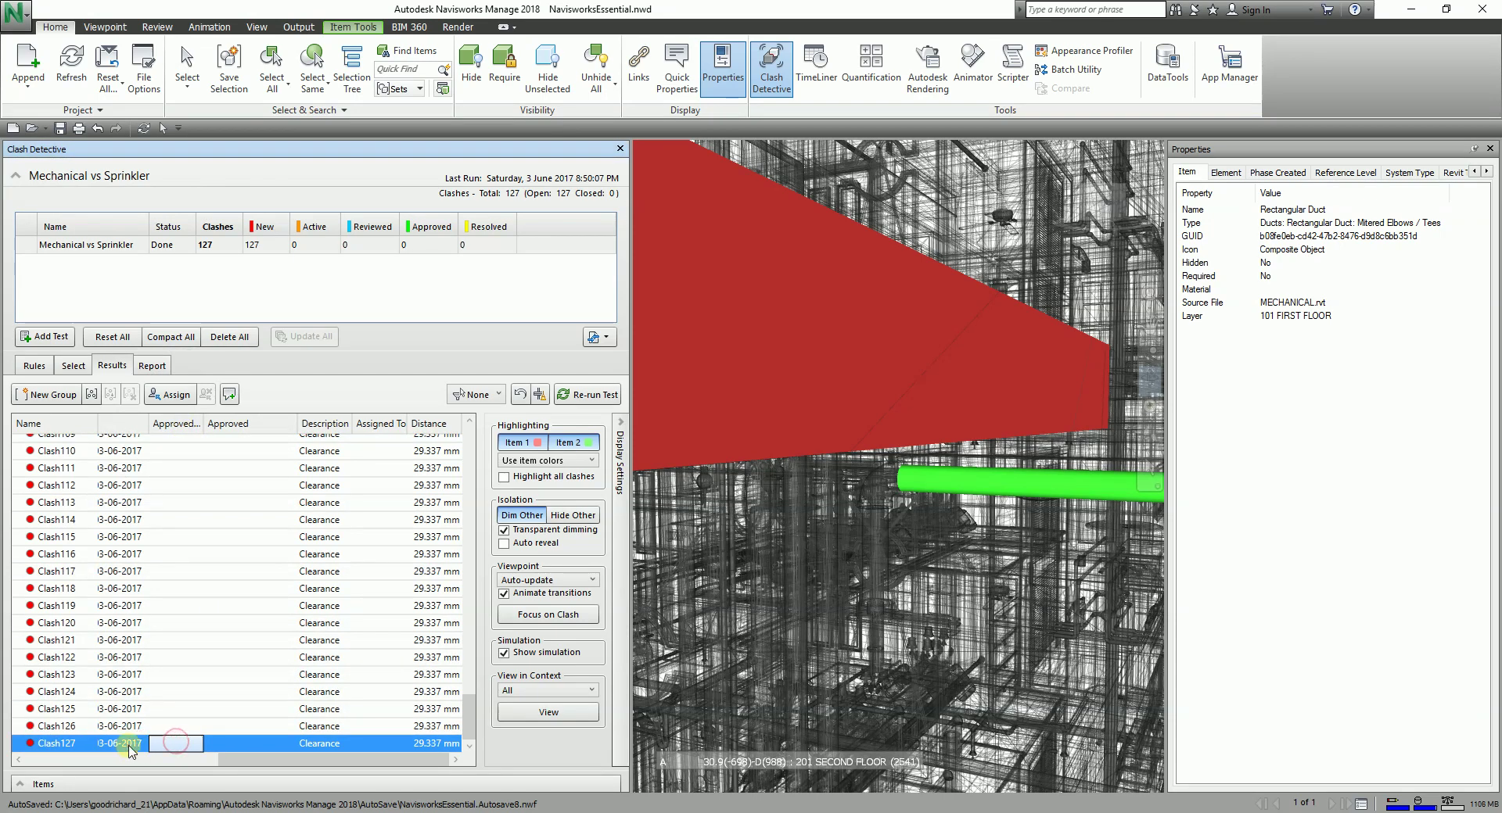
left_click(125, 744)
left_click(71, 744)
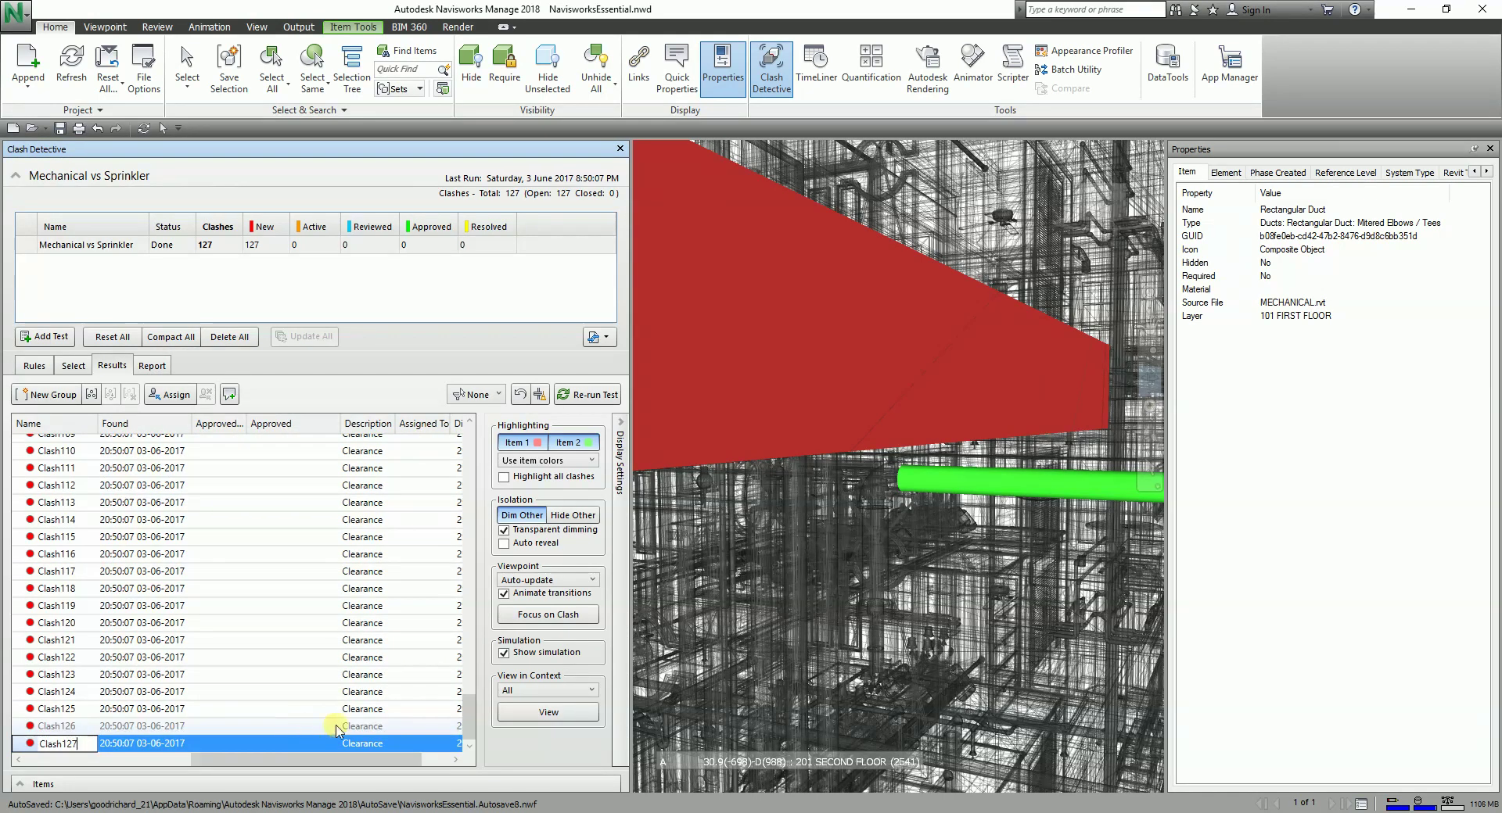
scroll(261, 613, "up", 20)
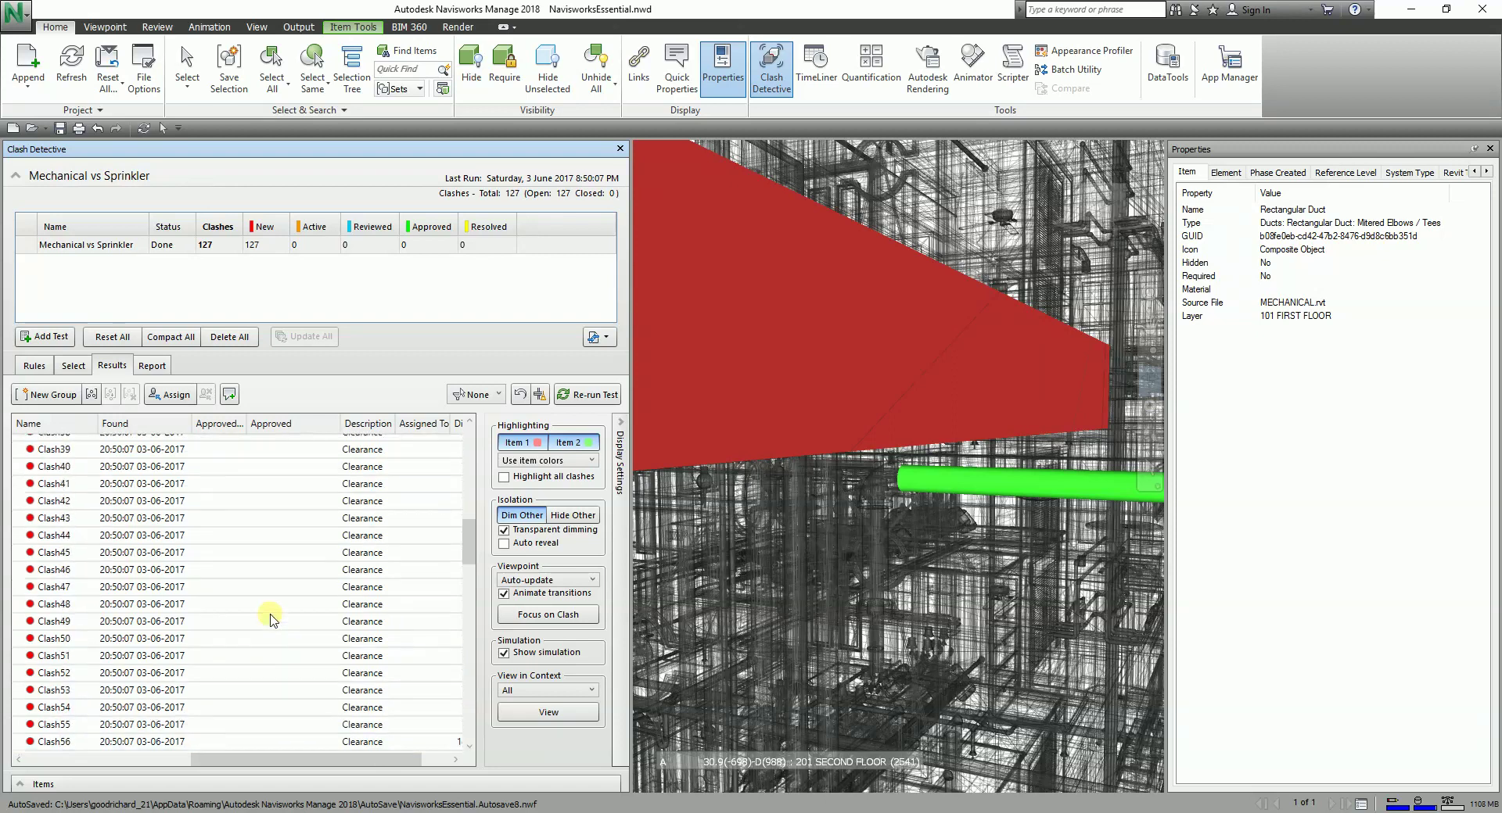
scroll(258, 728, "down", 20)
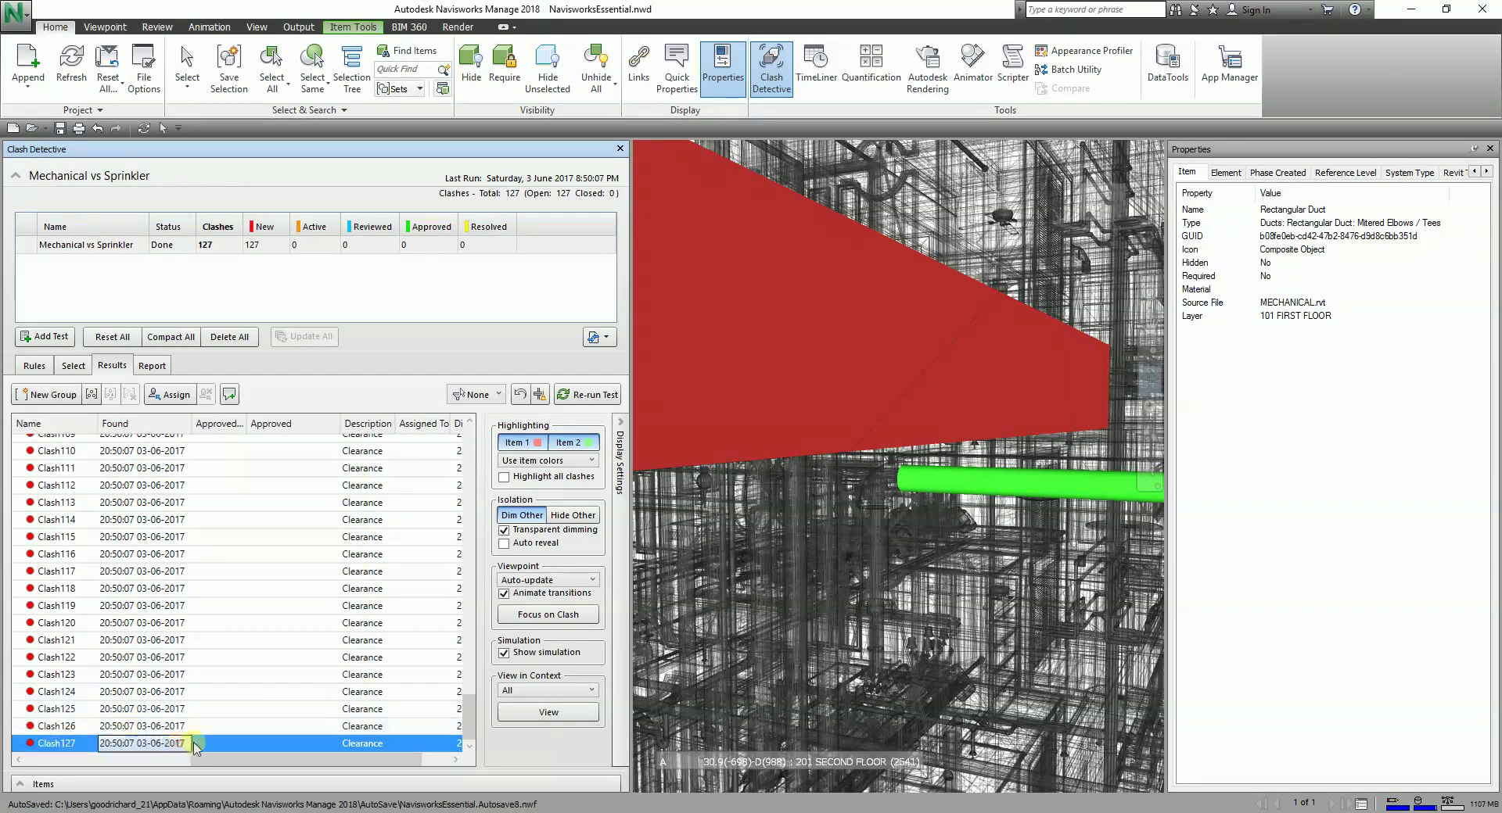
left_click(219, 743)
left_click(295, 743)
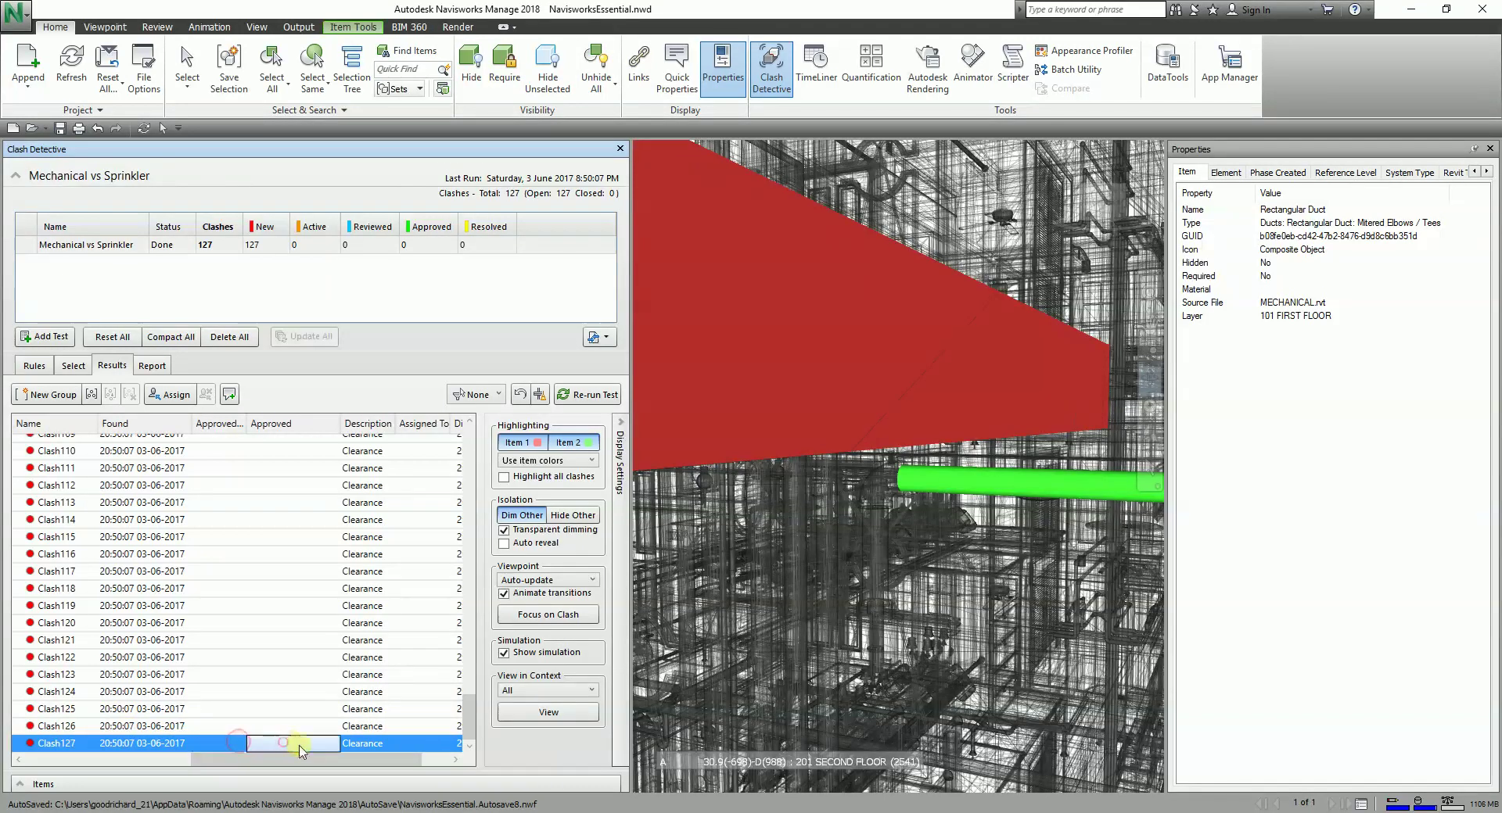
left_click_drag(254, 765, 133, 763)
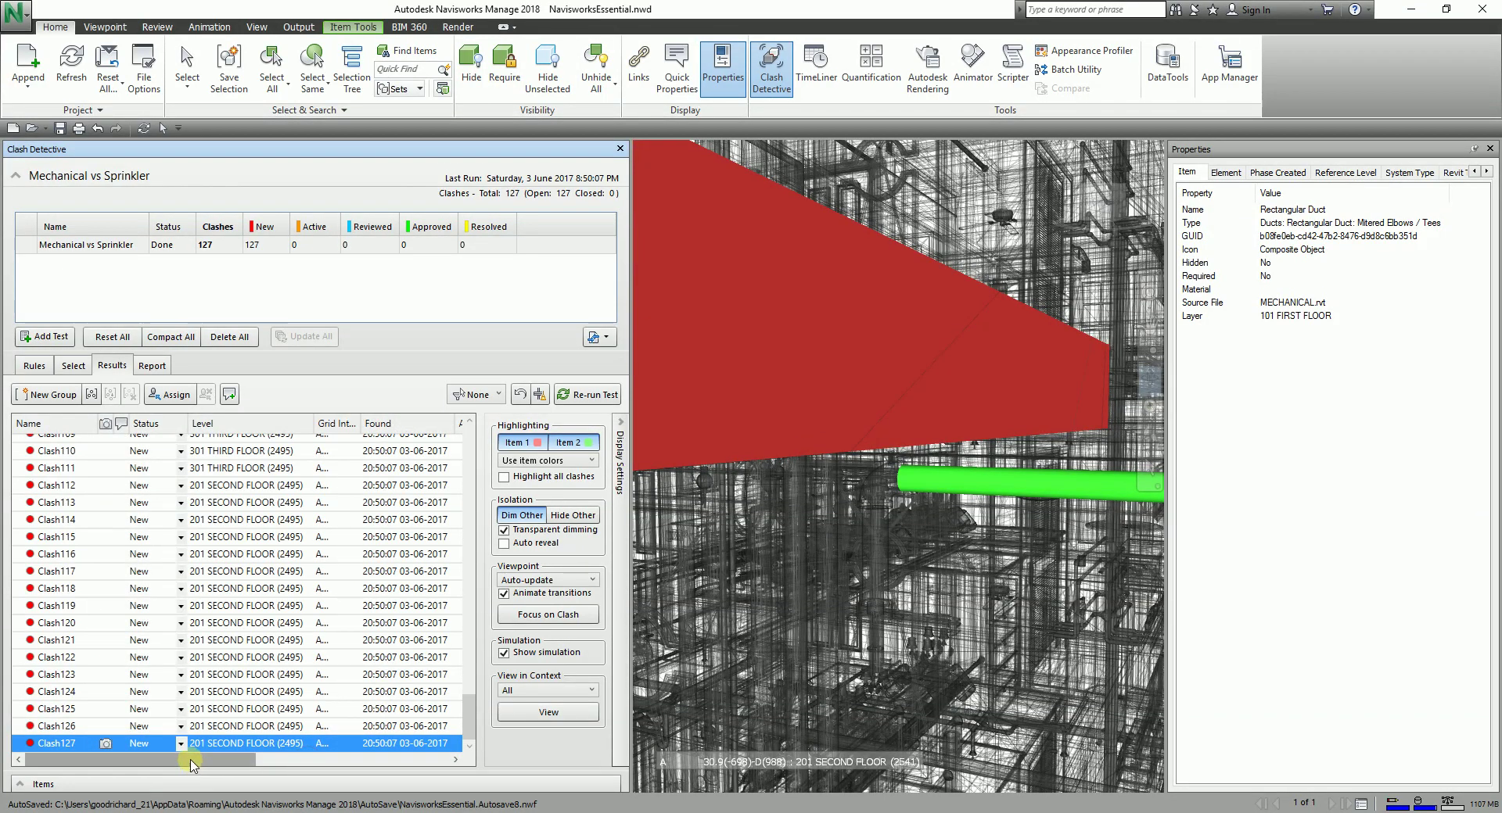
Change Clash127's Status from New to Approved, leaving 126 New and 1 Approved
left_click(158, 429)
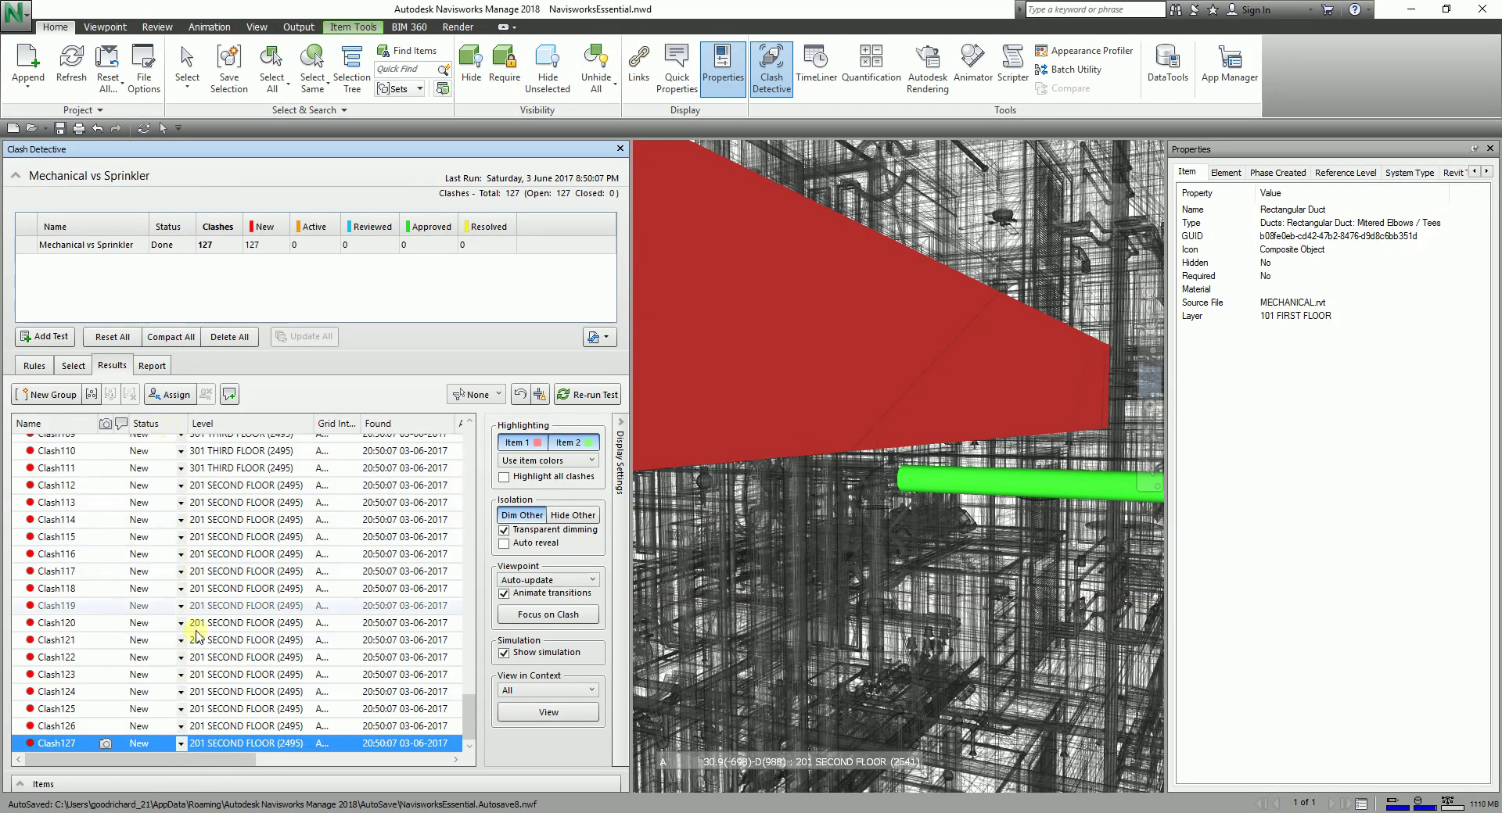
left_click(181, 744)
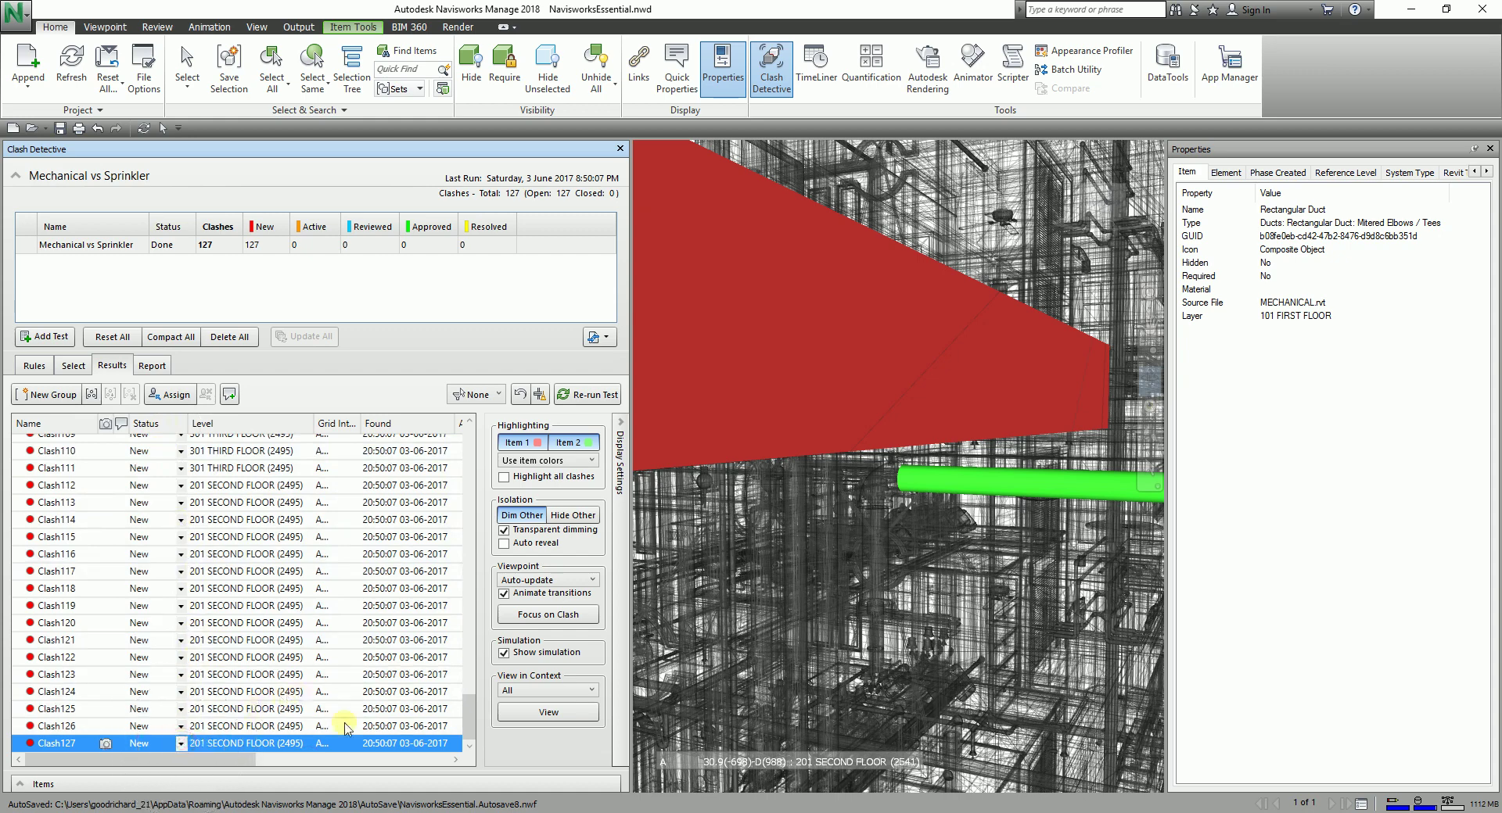
left_click(179, 727)
left_click(179, 744)
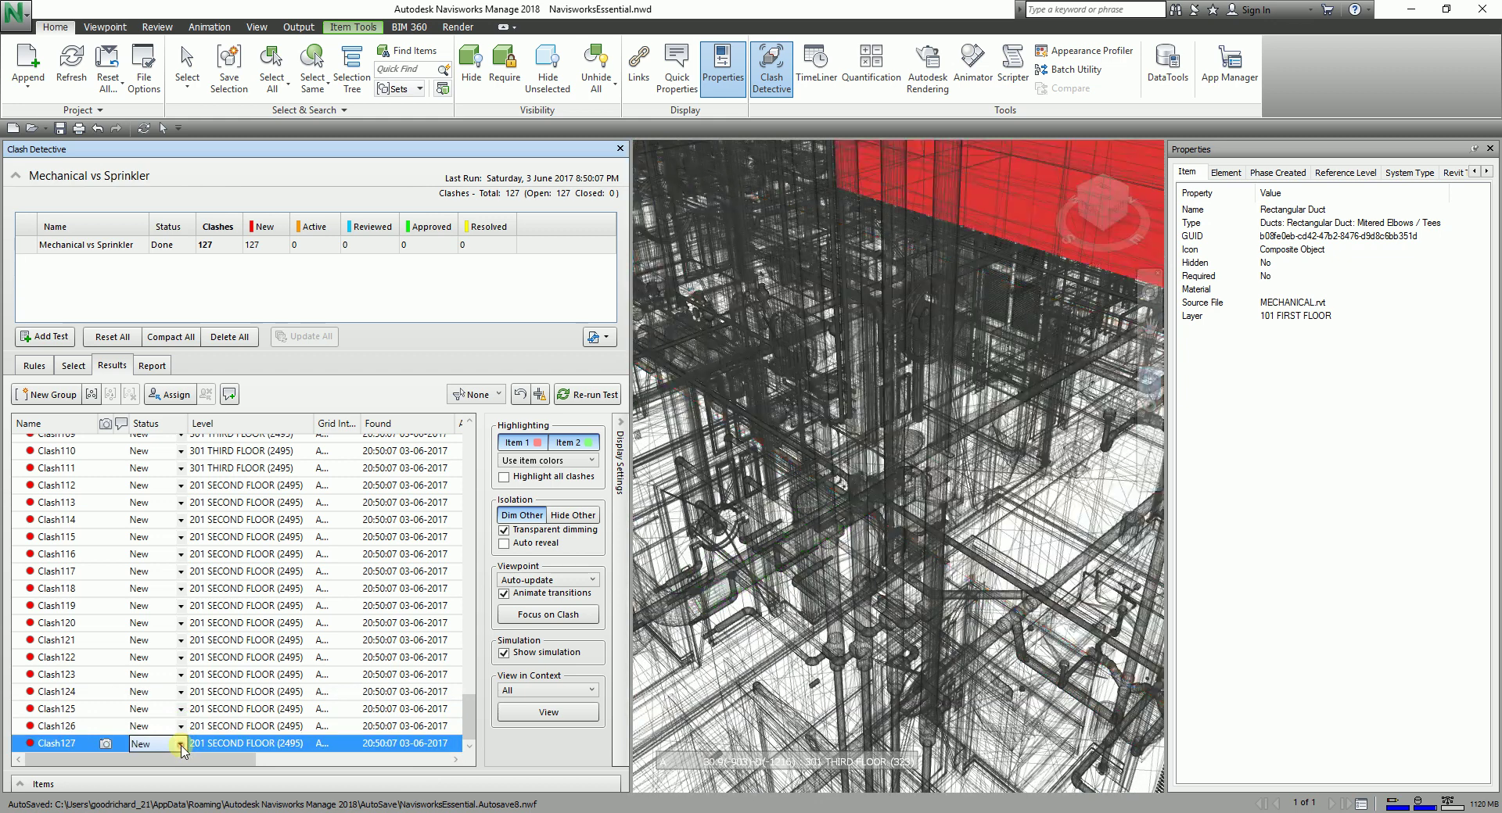
left_click(181, 745)
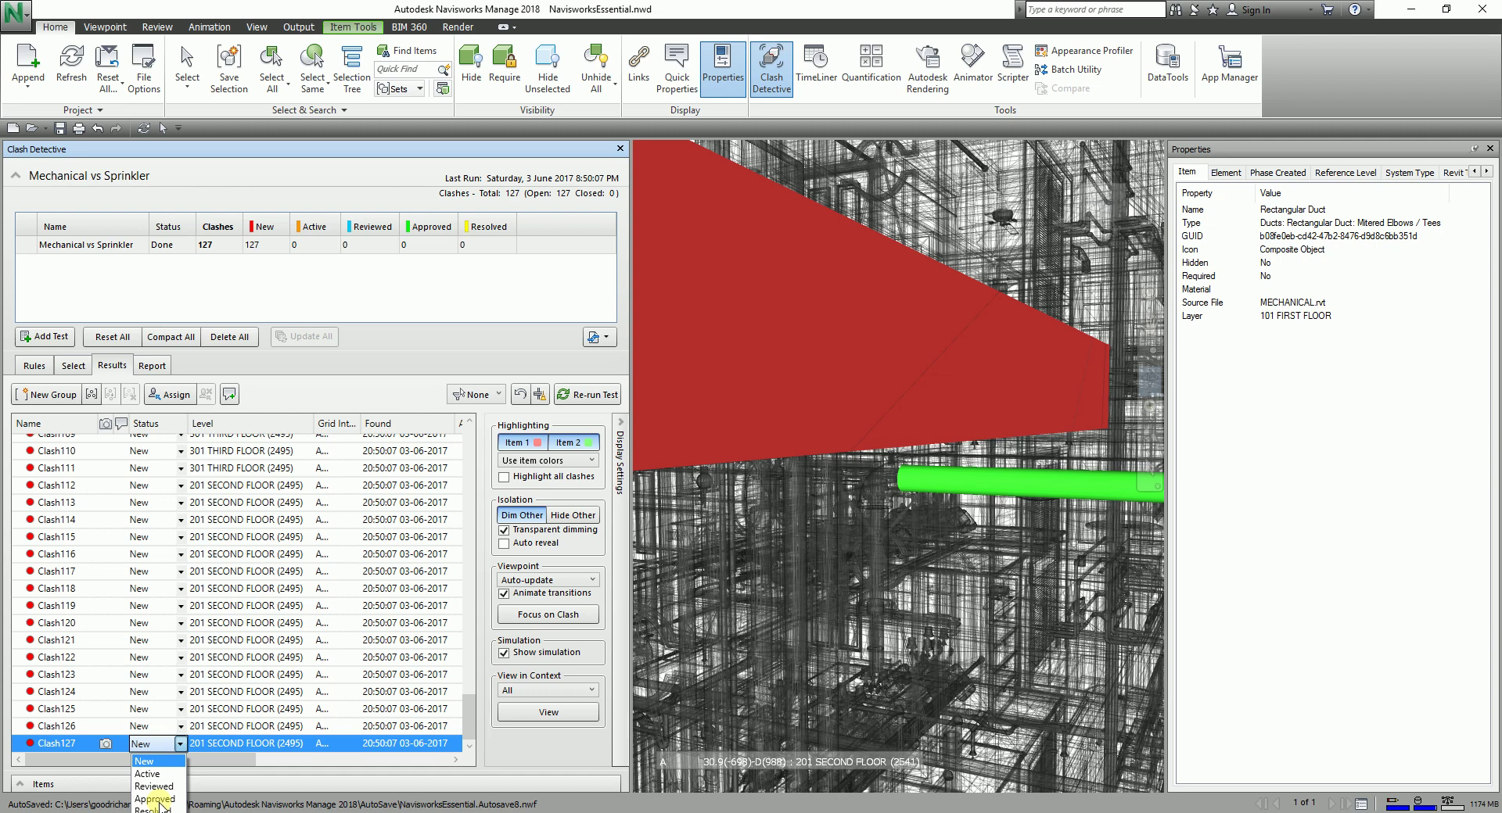
left_click(156, 800)
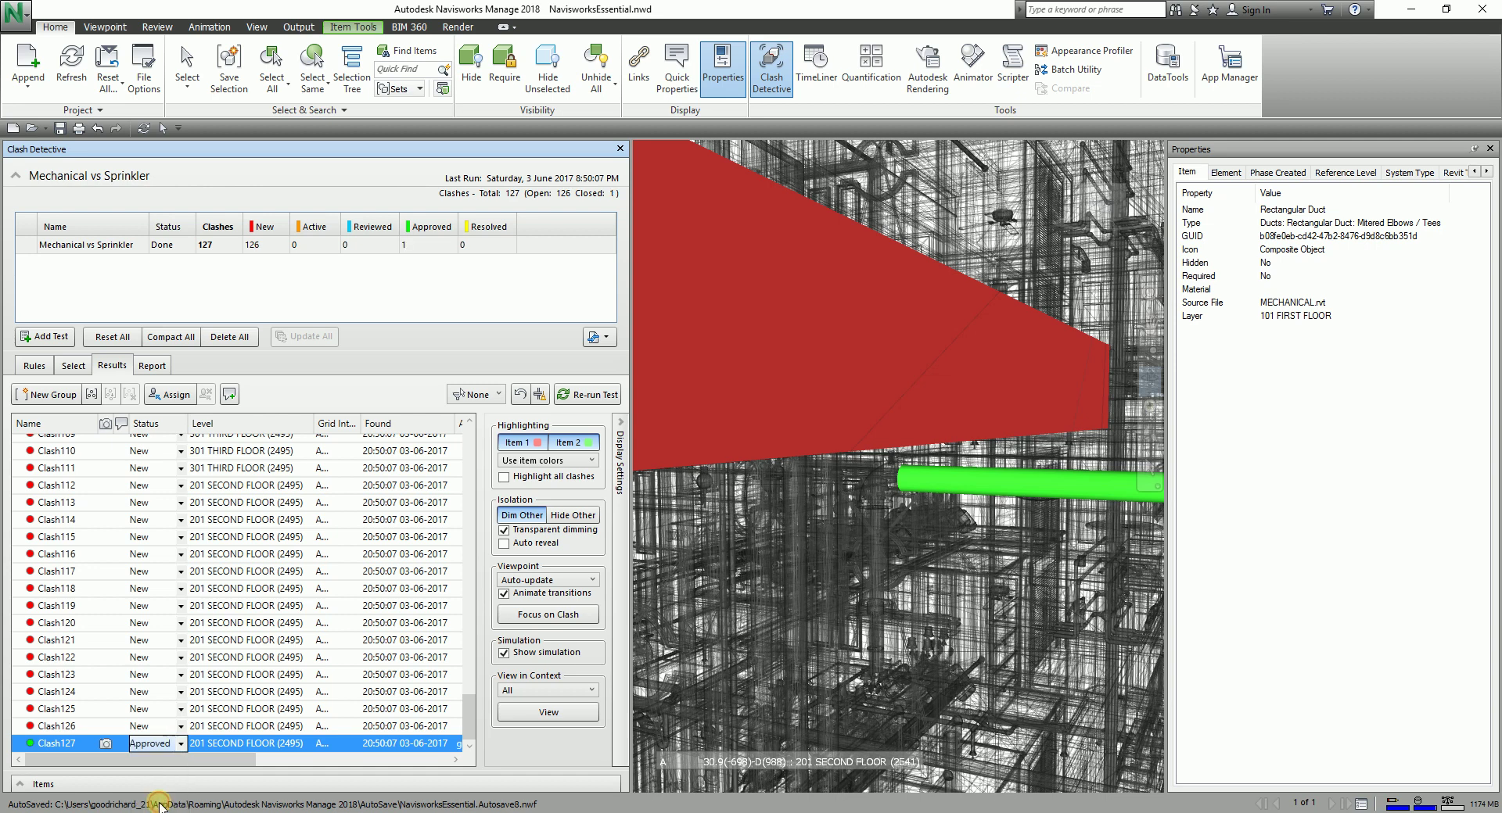
left_click(162, 747)
left_click(264, 248)
left_click(429, 245)
left_click(645, 280)
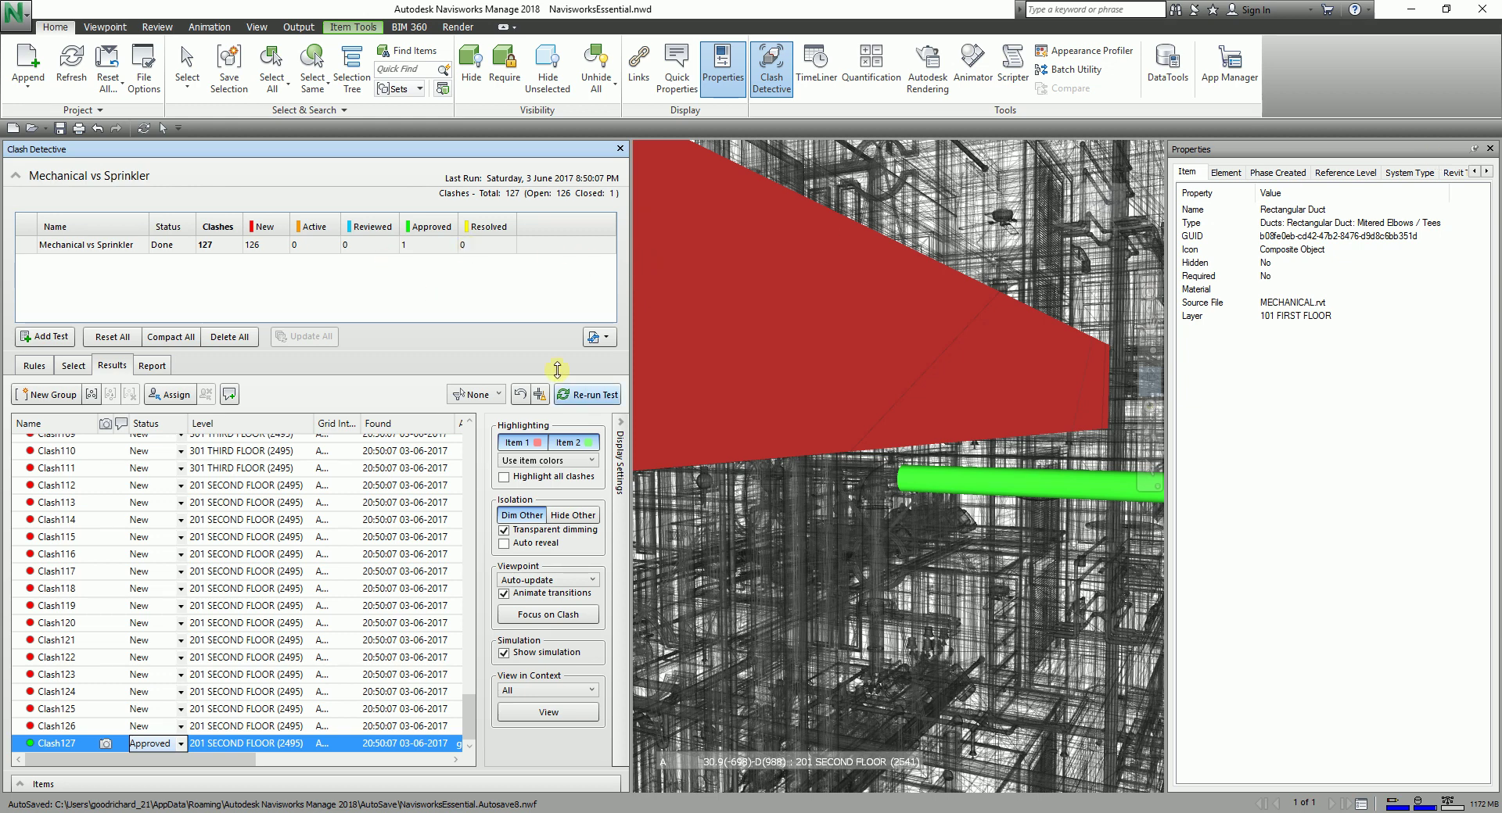
left_click(207, 249)
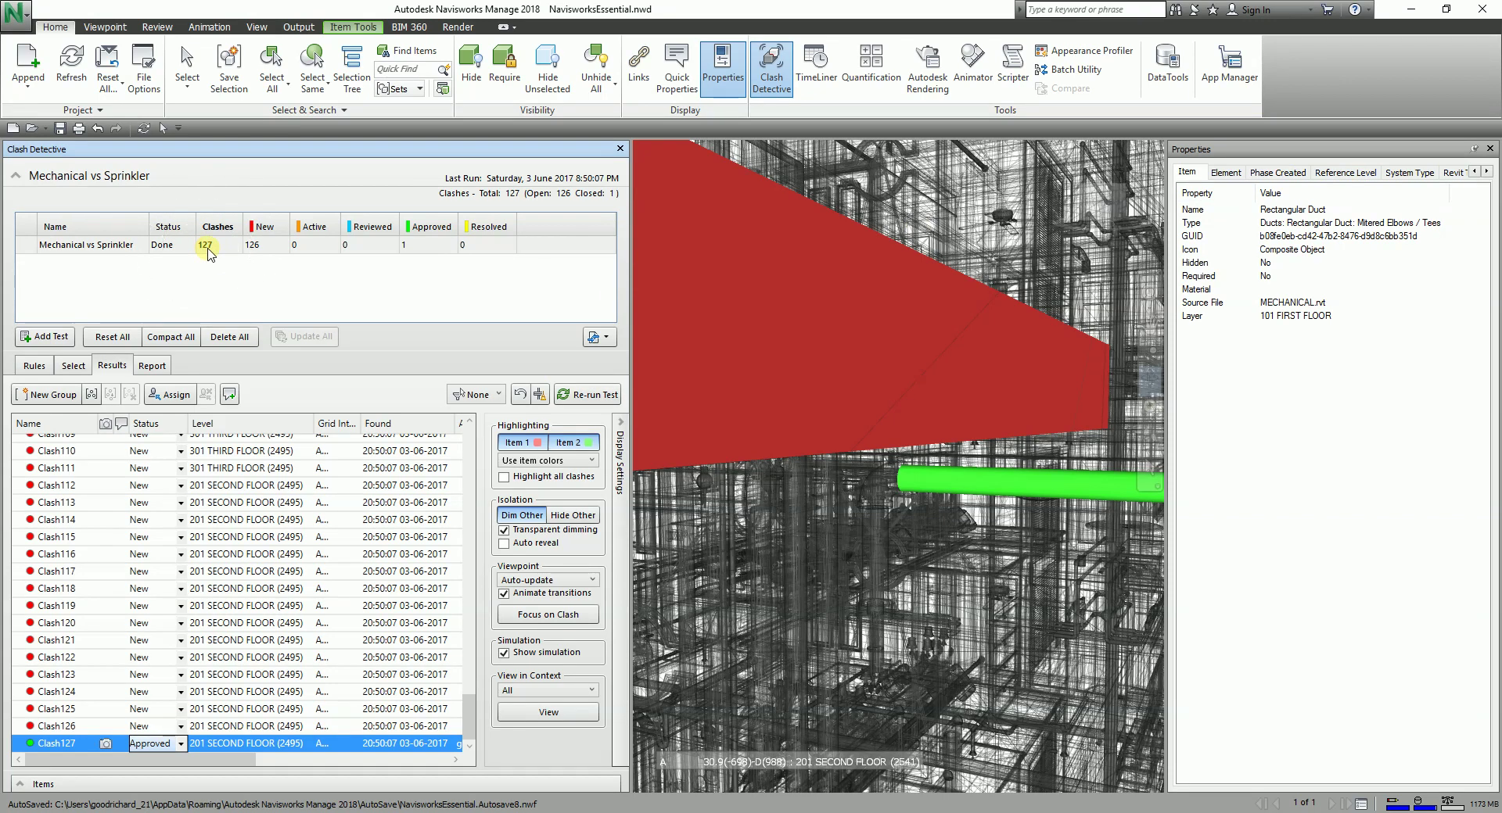